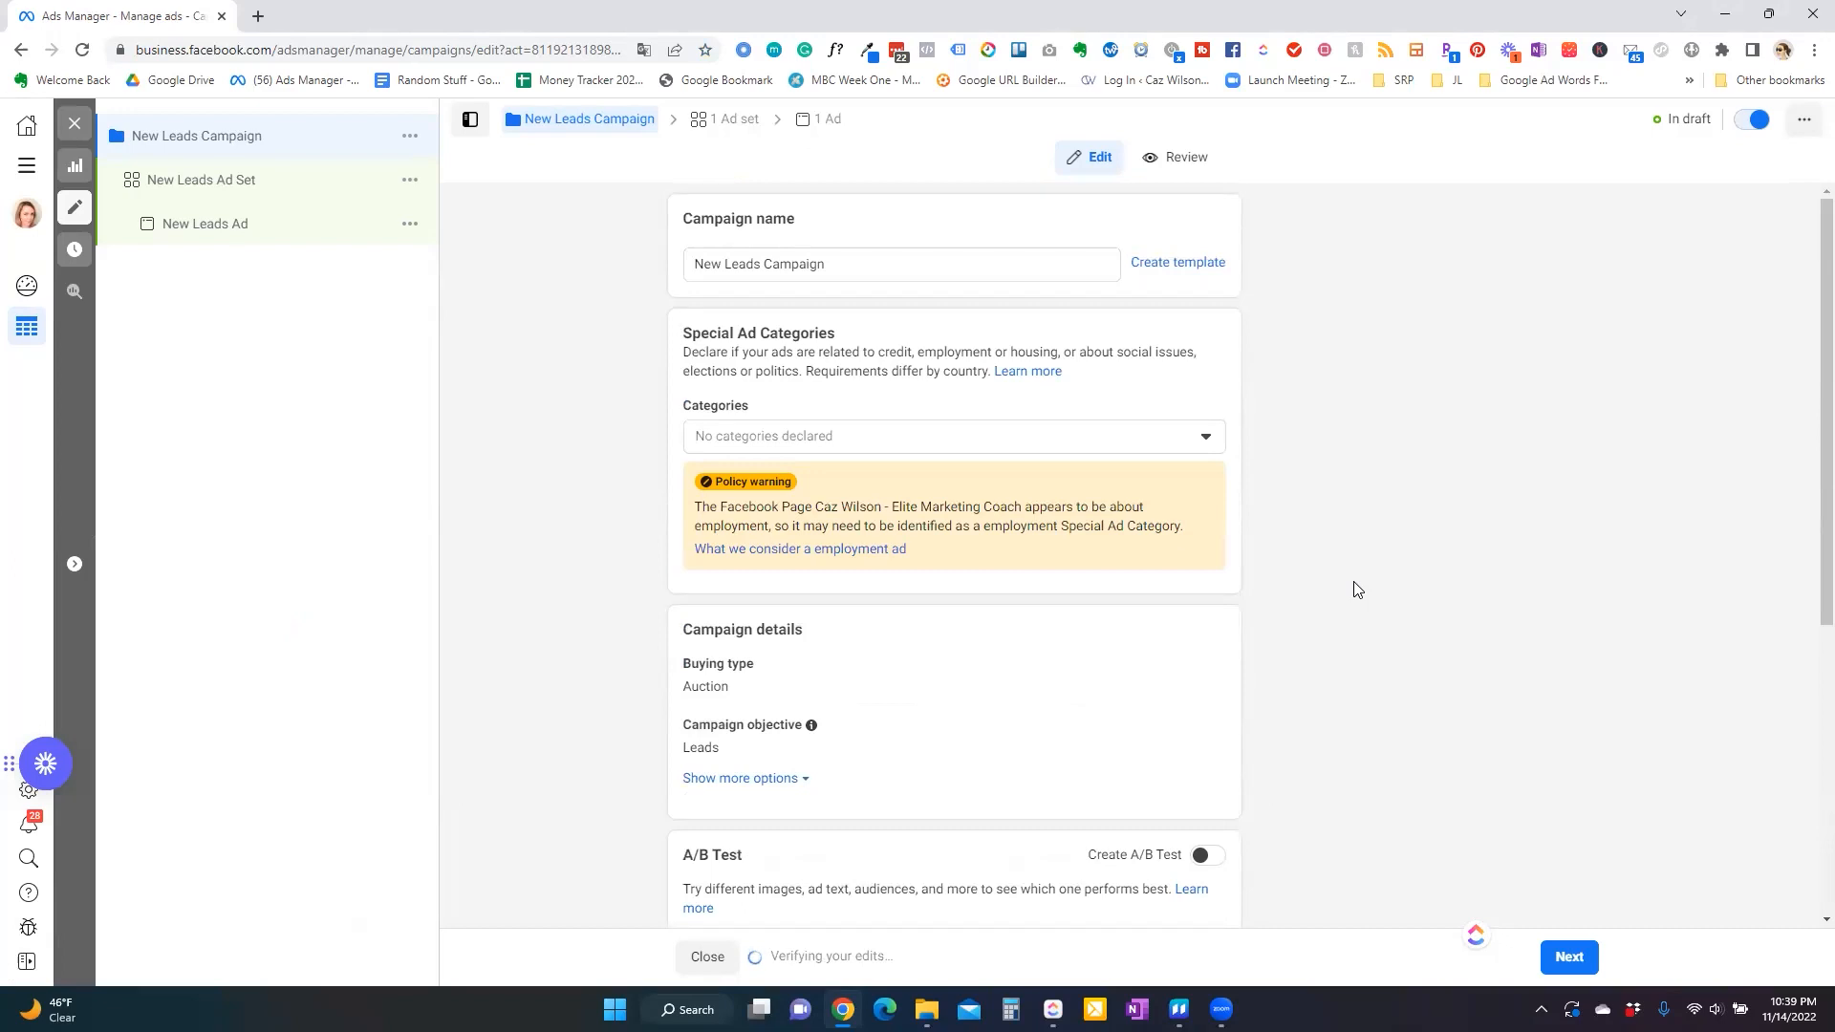
# Leave the special ad categories undeclared and continue from the campaign to the ad set.
pyautogui.click(1152, 447)
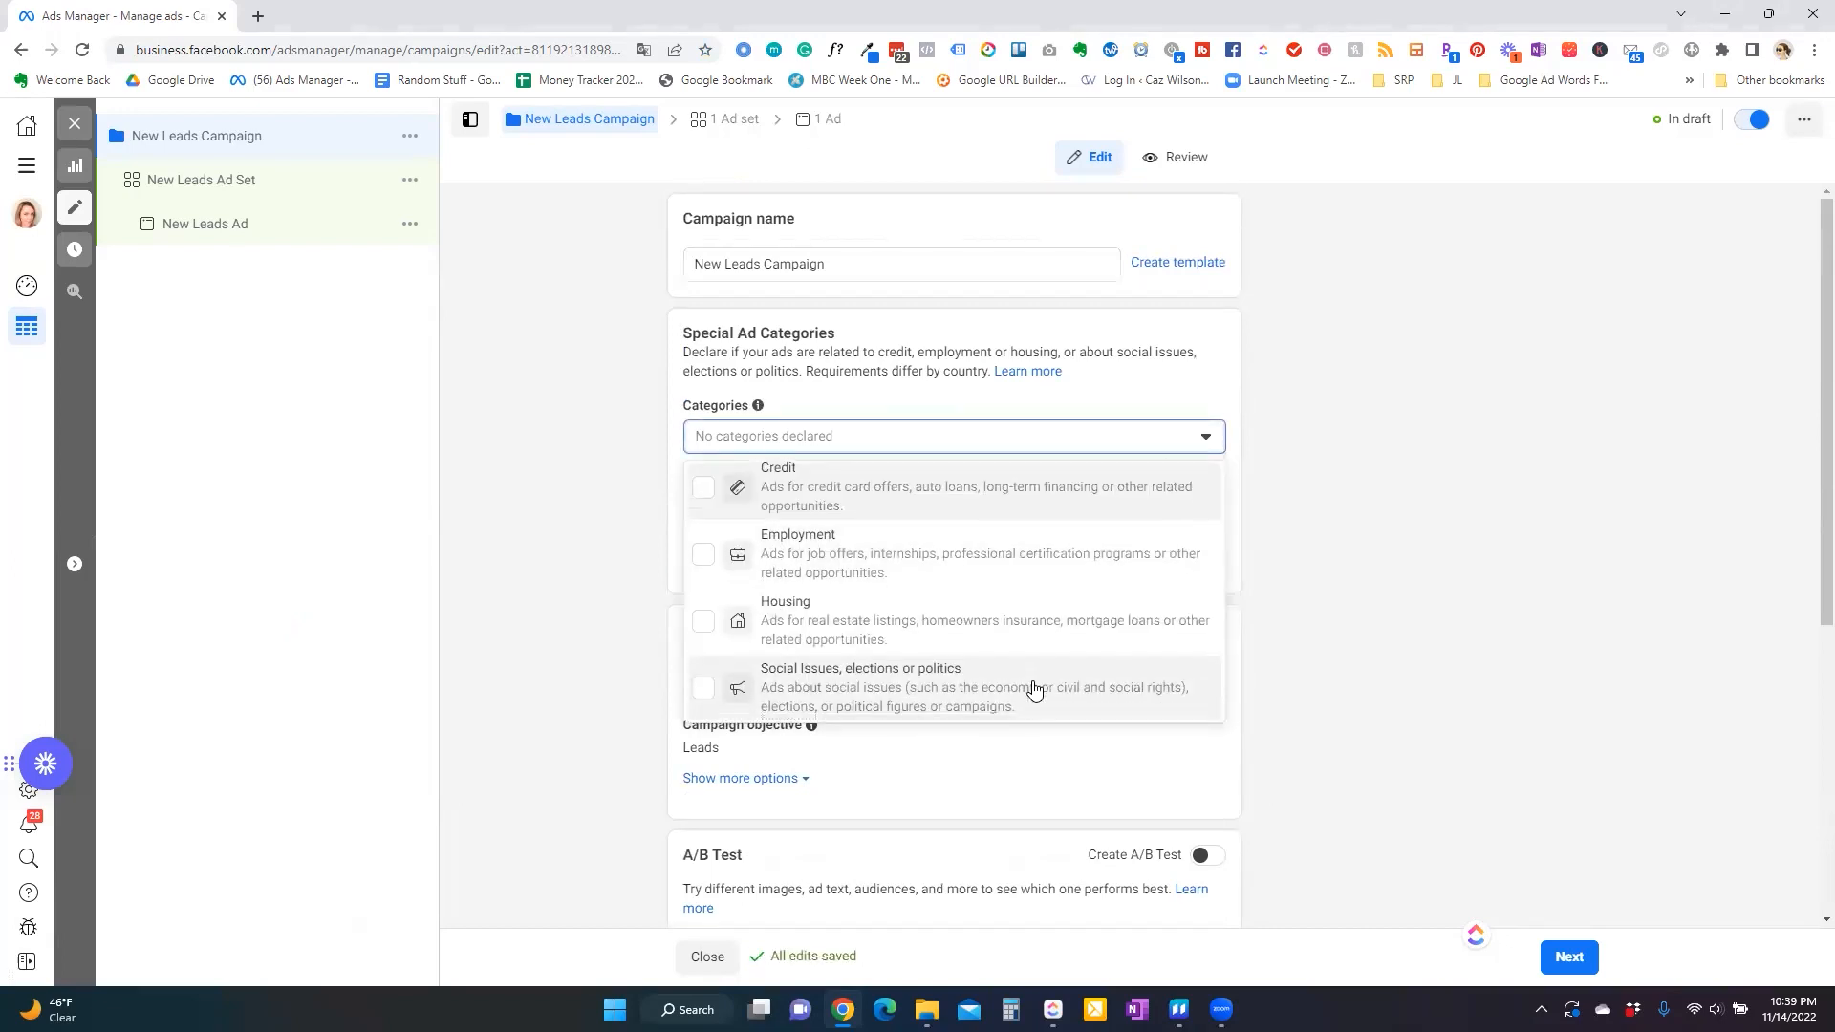
pyautogui.click(1450, 627)
pyautogui.scroll(-1, 1454, 628)
pyautogui.scroll(-4, 1453, 627)
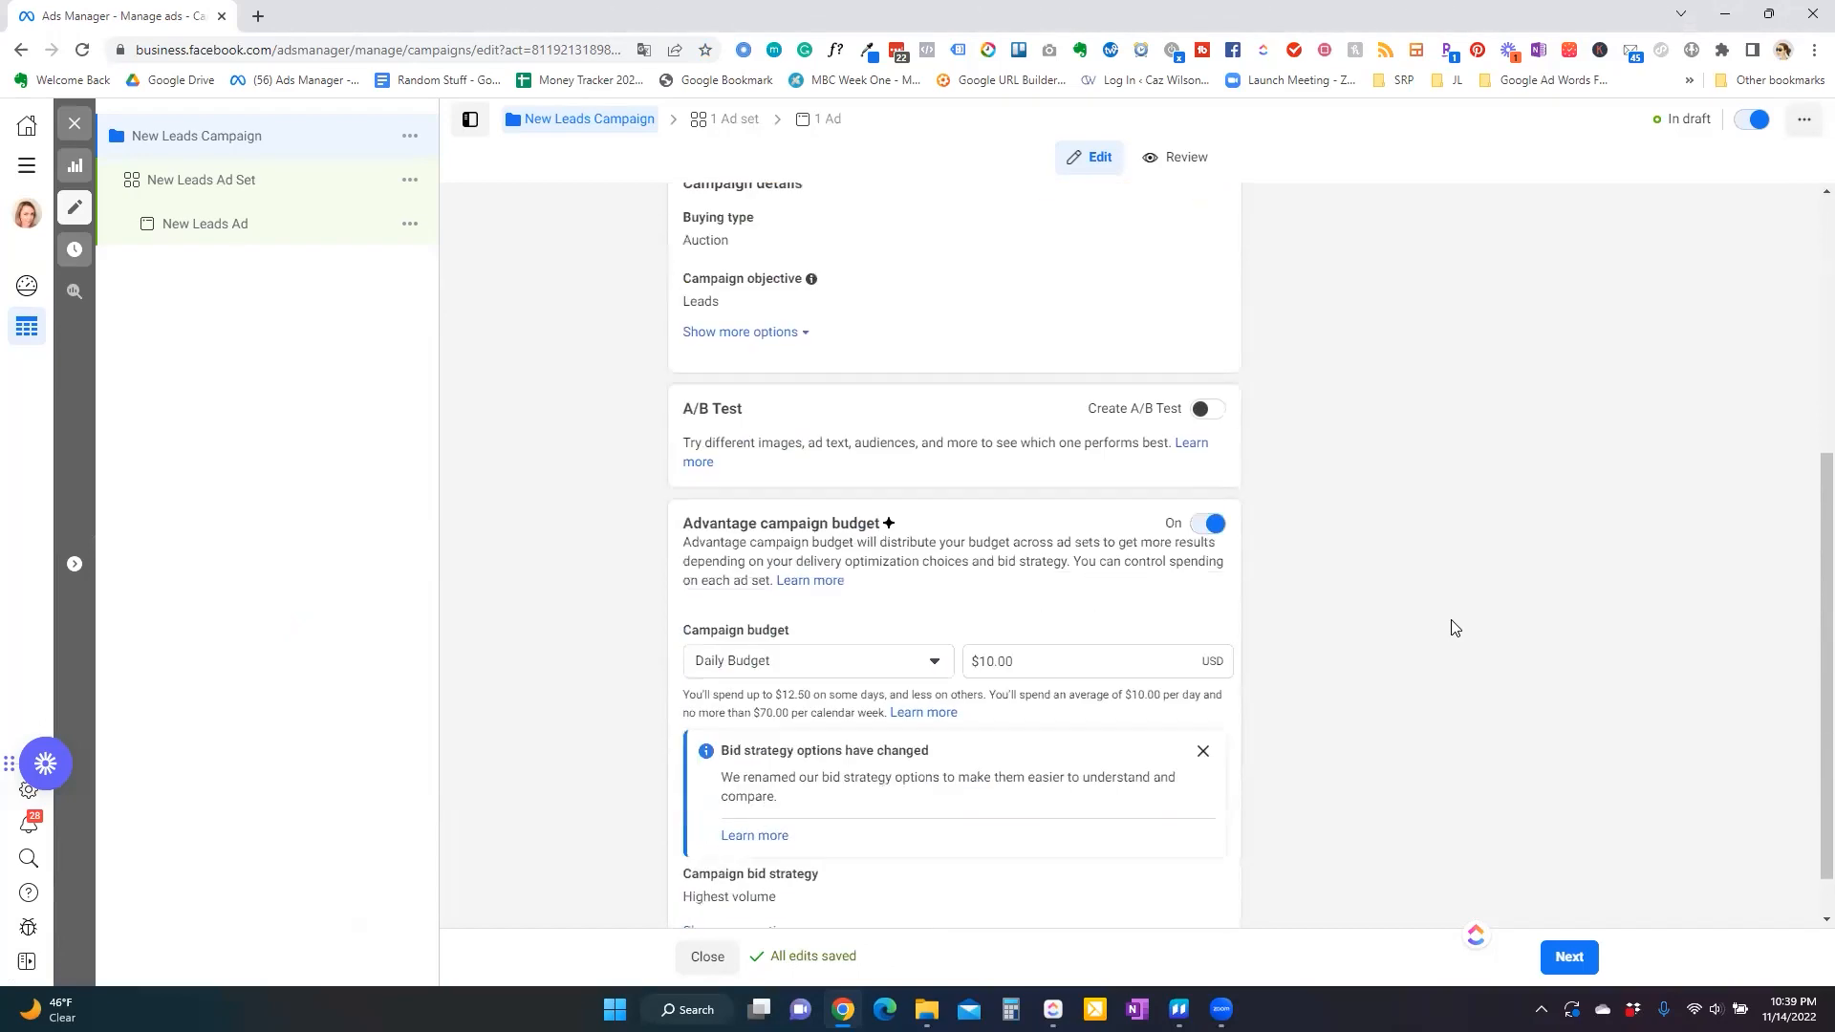
pyautogui.click(1568, 959)
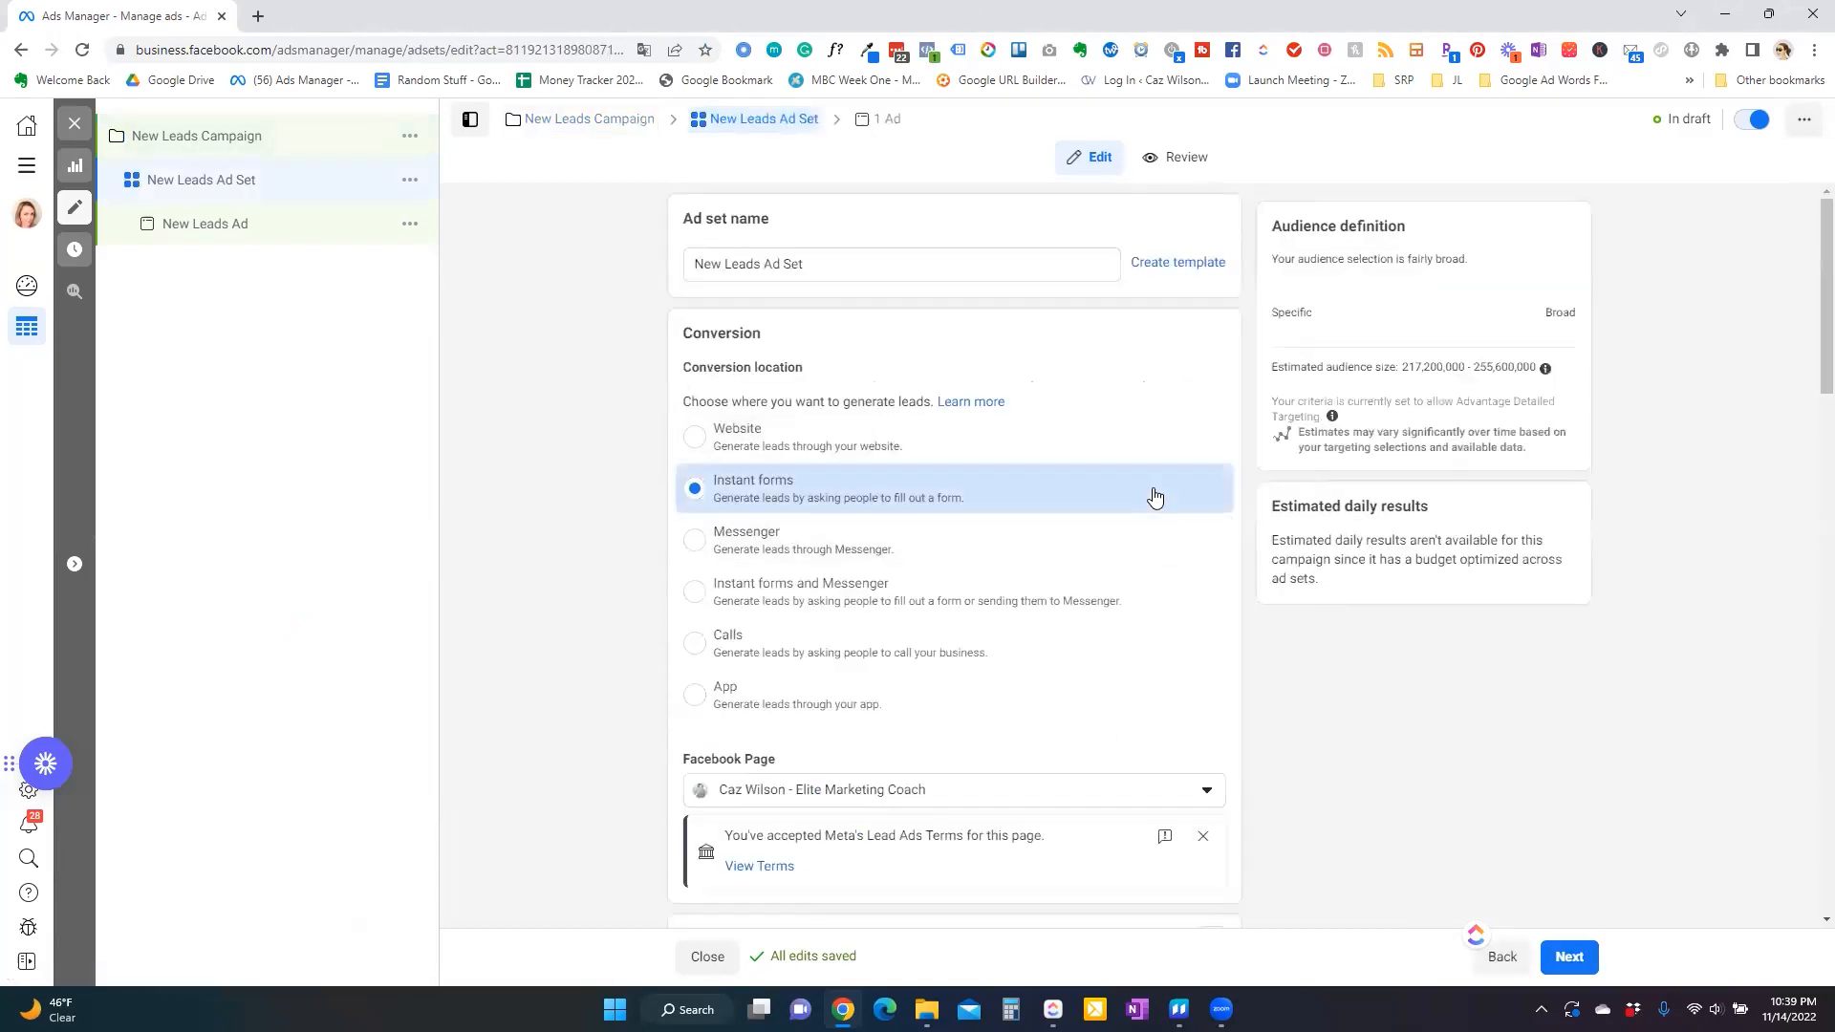
# Add the interest Female Entrepreneur Association (professional organization) to the ad set's detailed targeting.
pyautogui.scroll(-5, 959, 558)
pyautogui.scroll(-8, 960, 558)
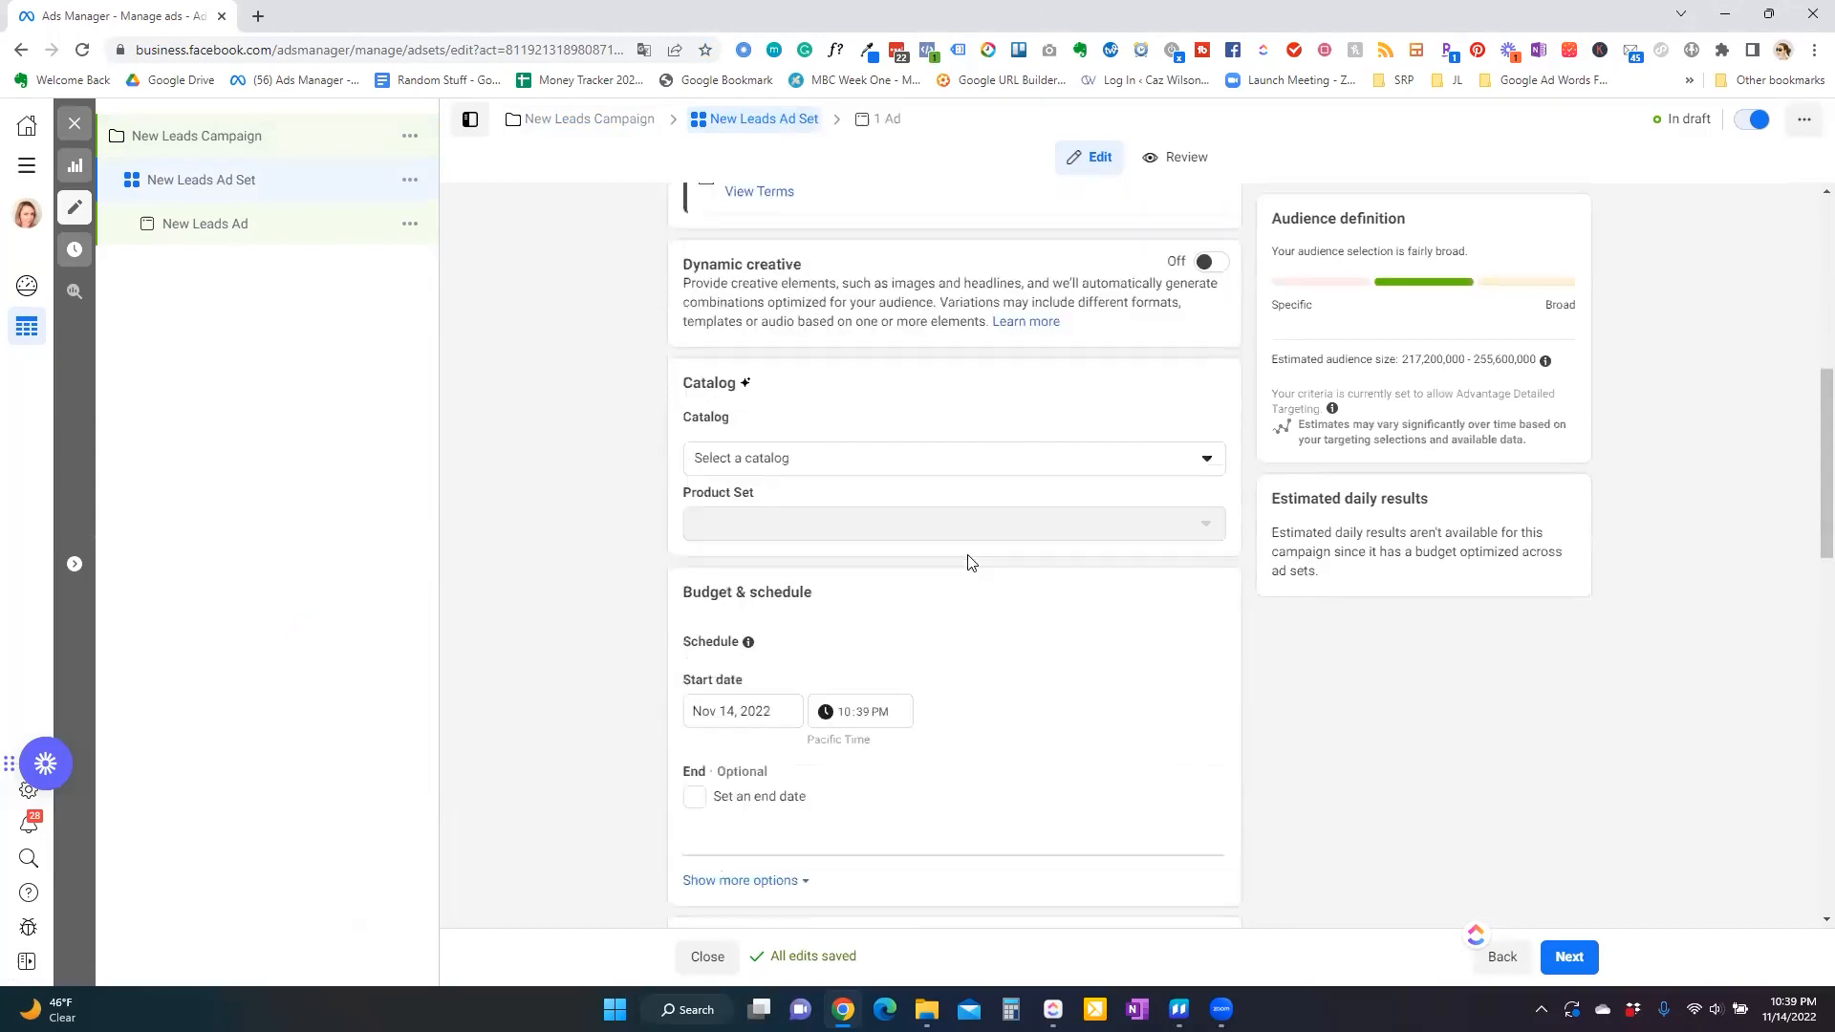
pyautogui.scroll(-2, 995, 548)
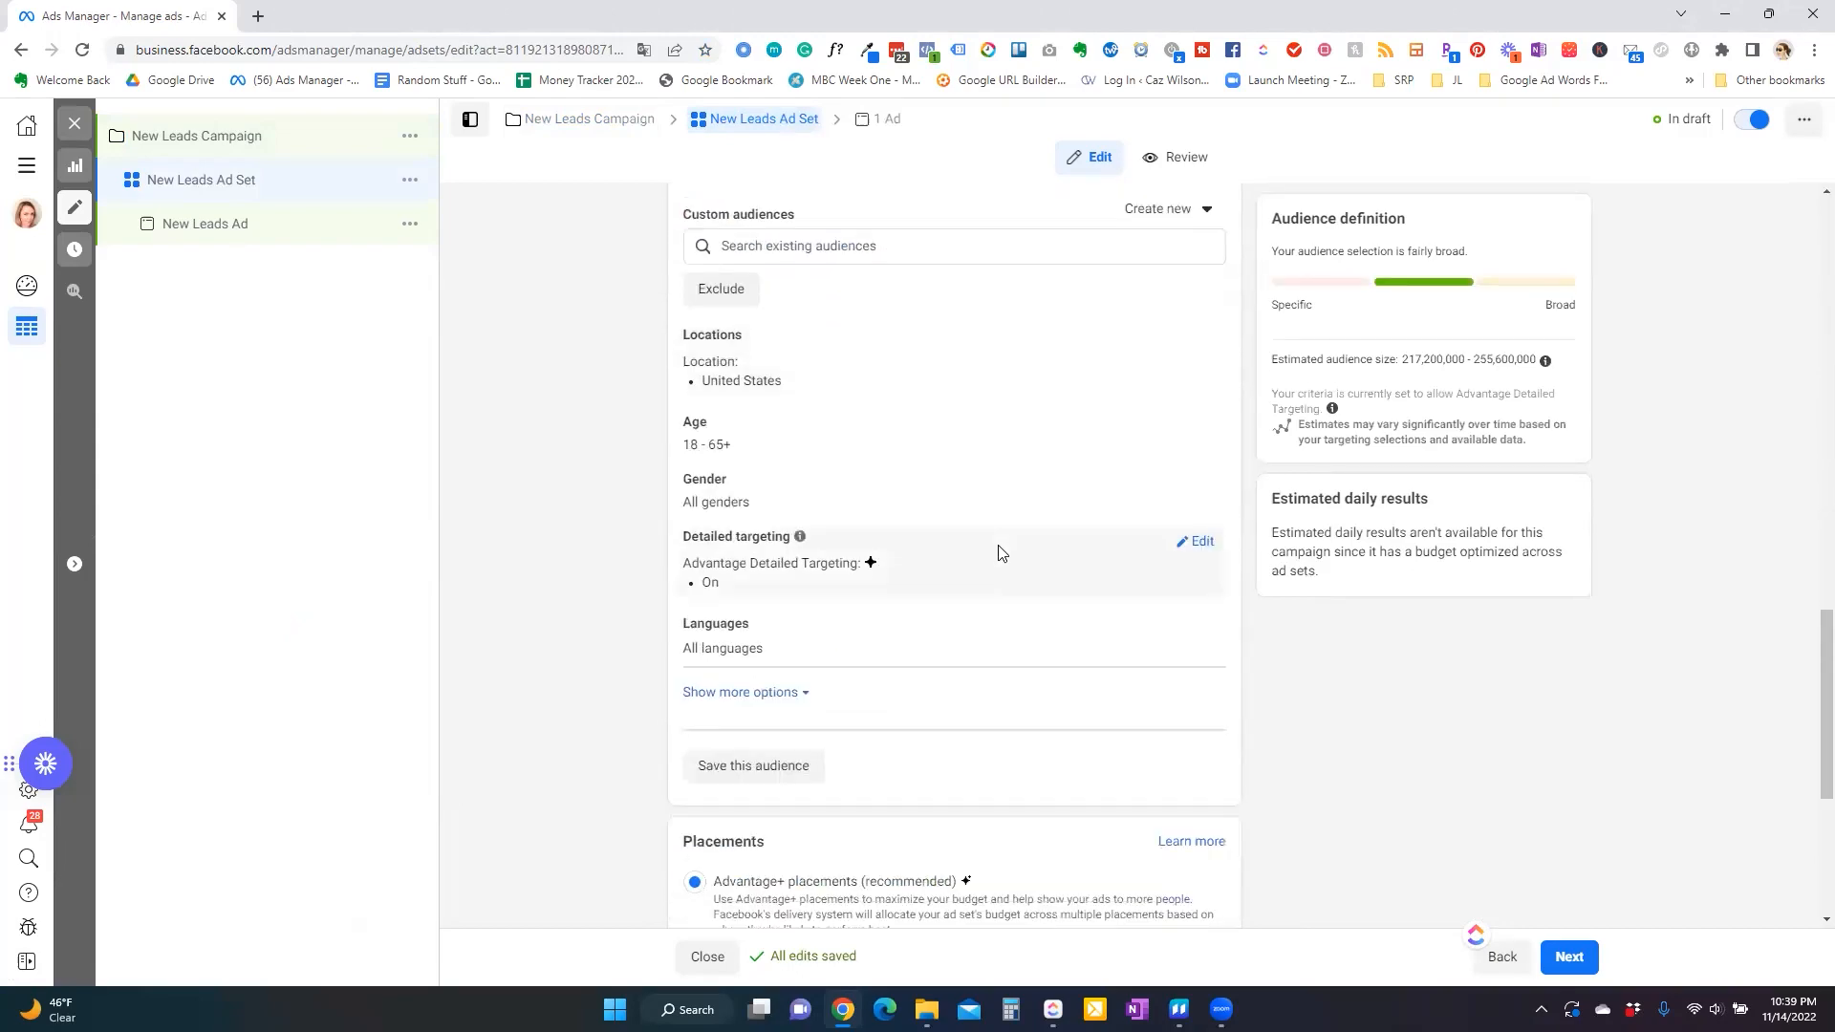
pyautogui.click(1197, 540)
pyautogui.click(902, 587)
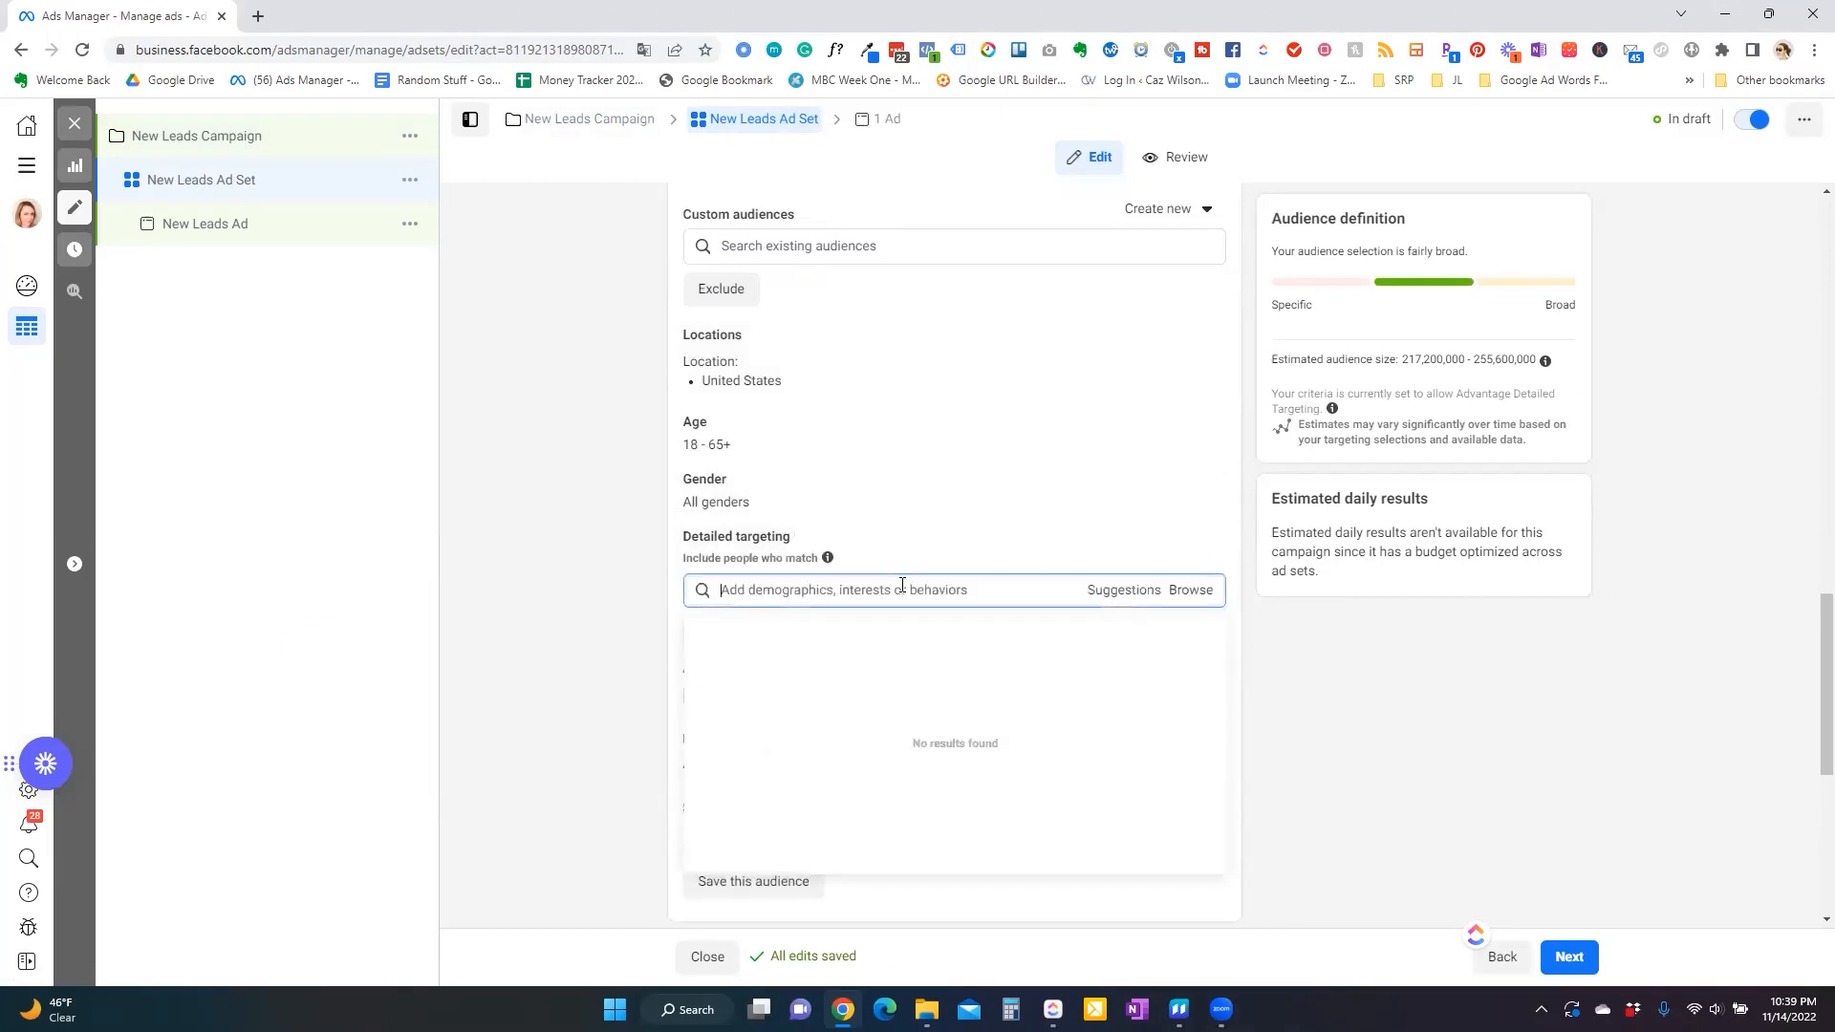
pyautogui.write('female entrepreneur ass')
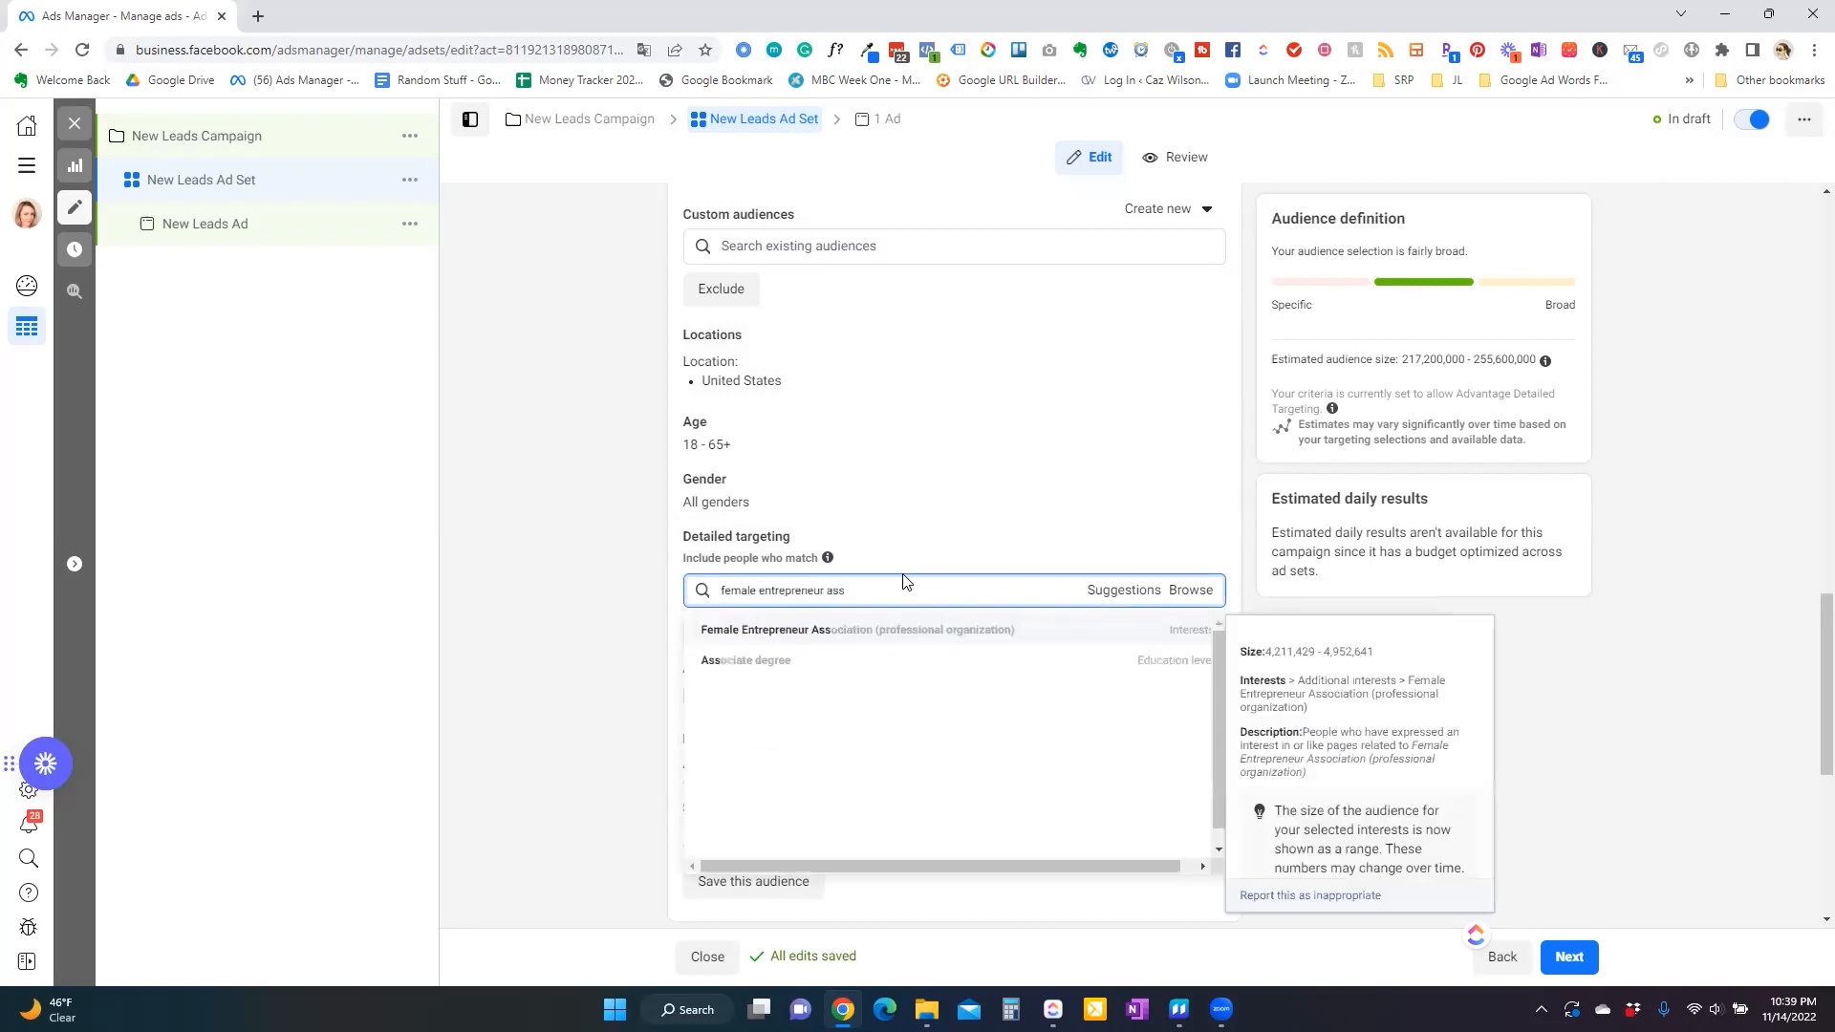
pyautogui.click(911, 643)
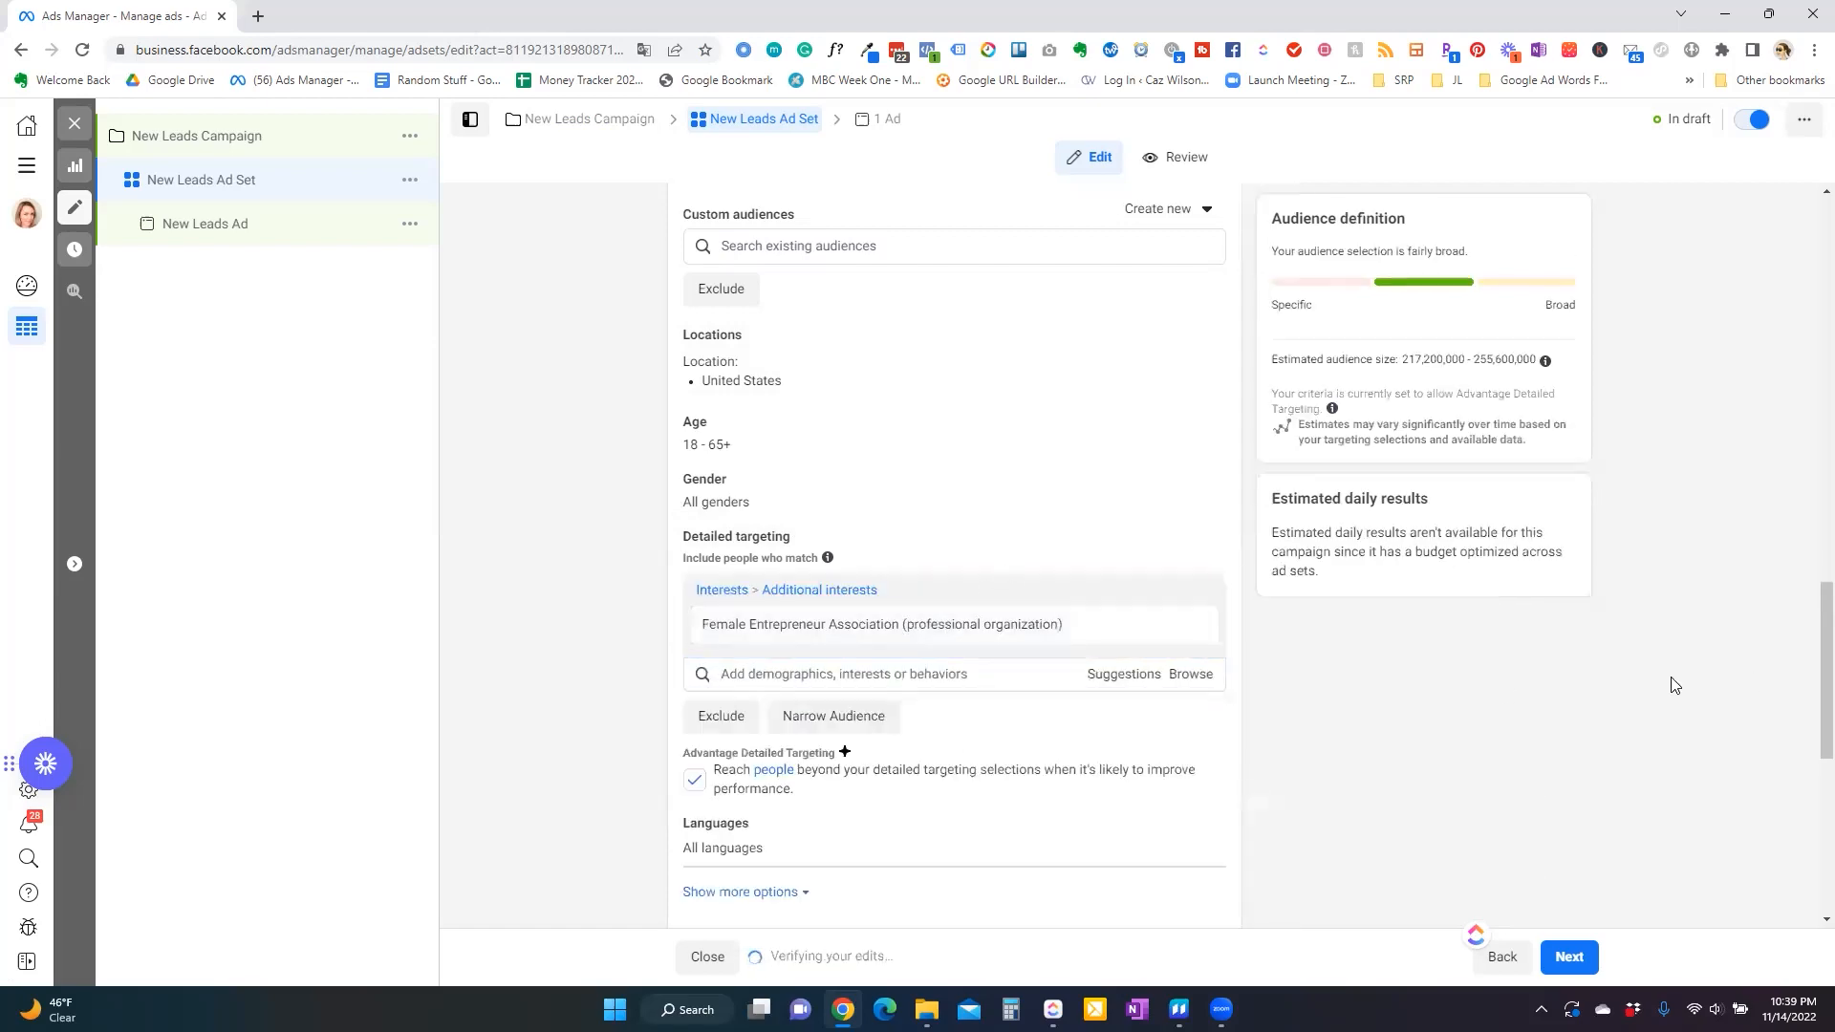
pyautogui.scroll(-5, 1379, 806)
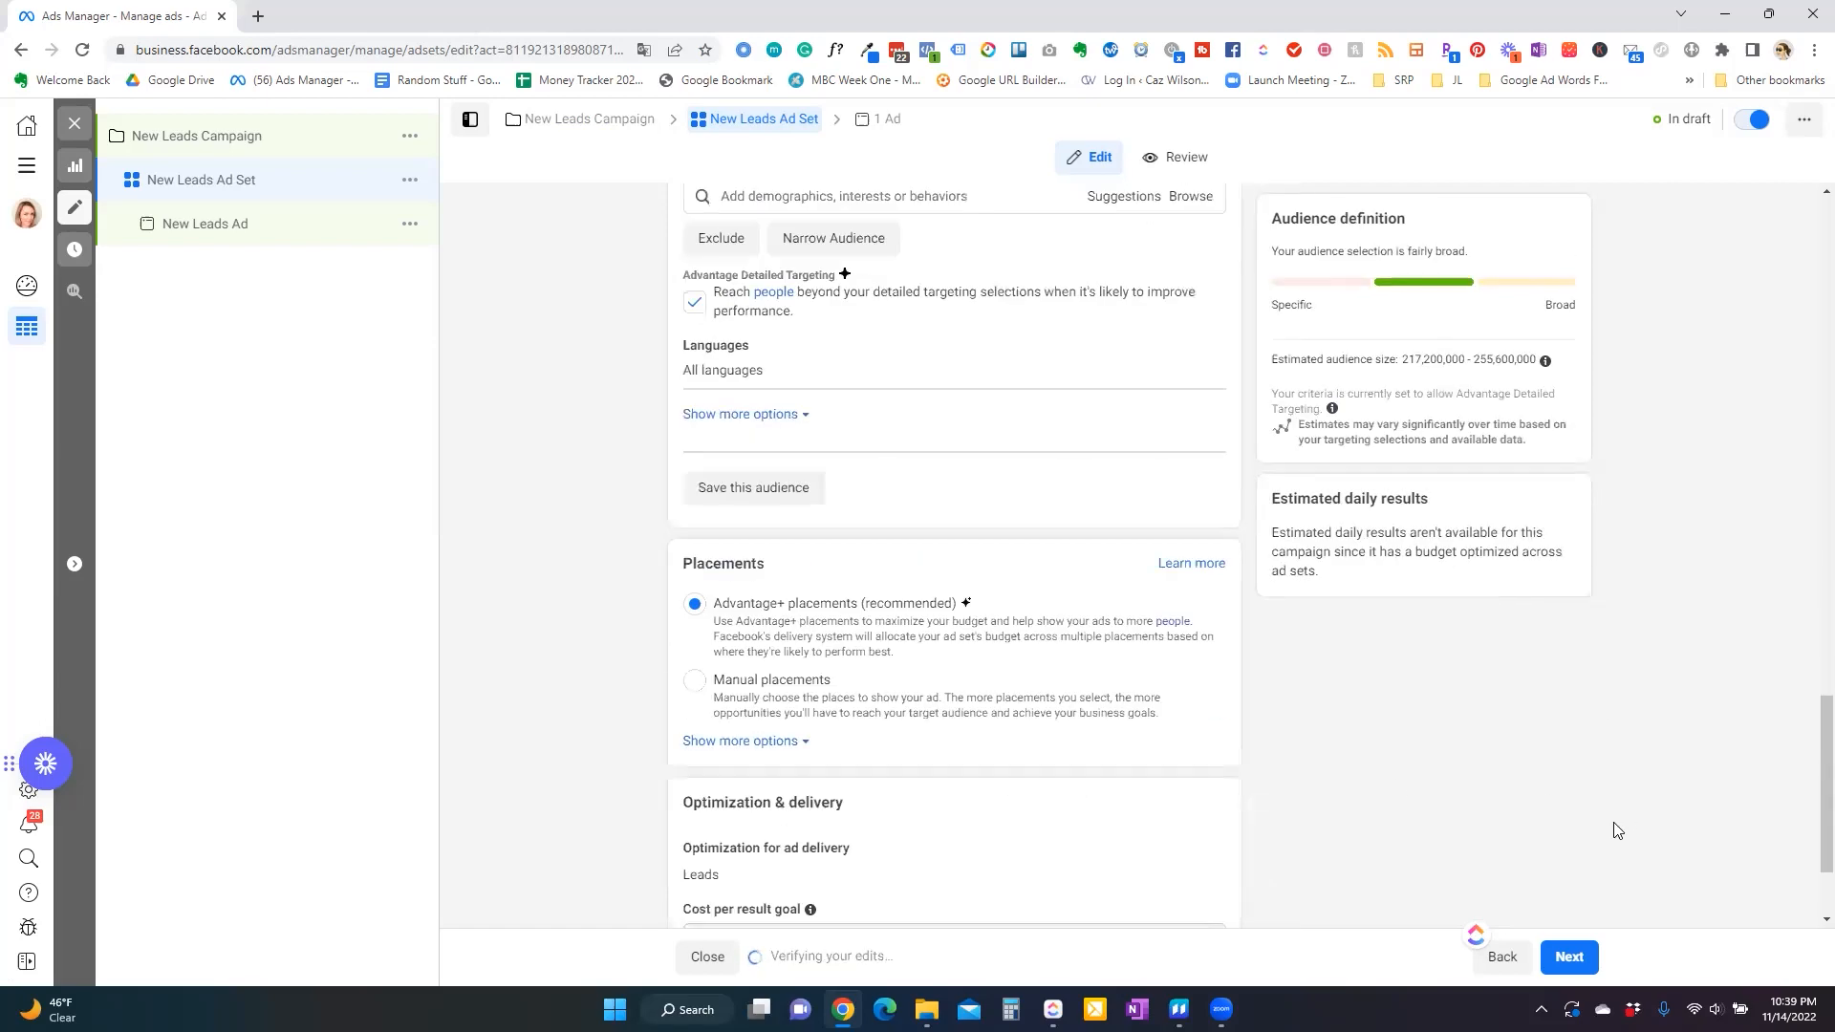
pyautogui.click(1570, 958)
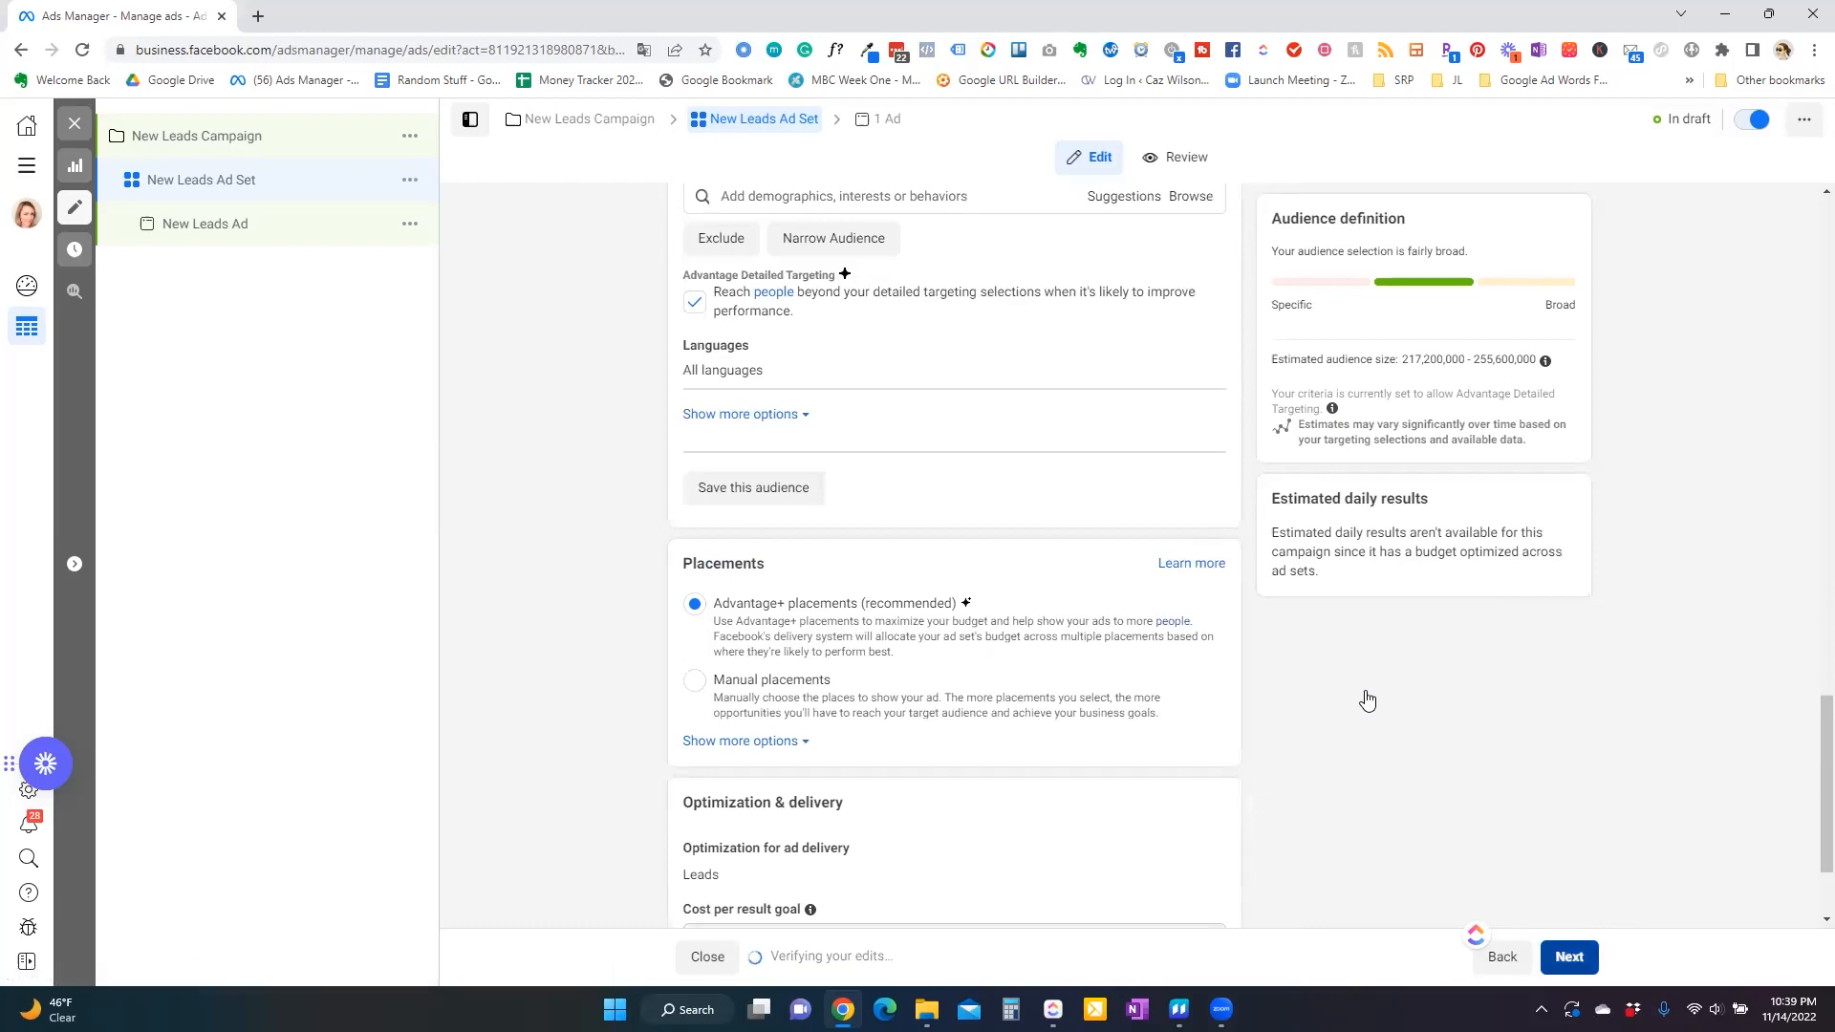
pyautogui.click(760, 119)
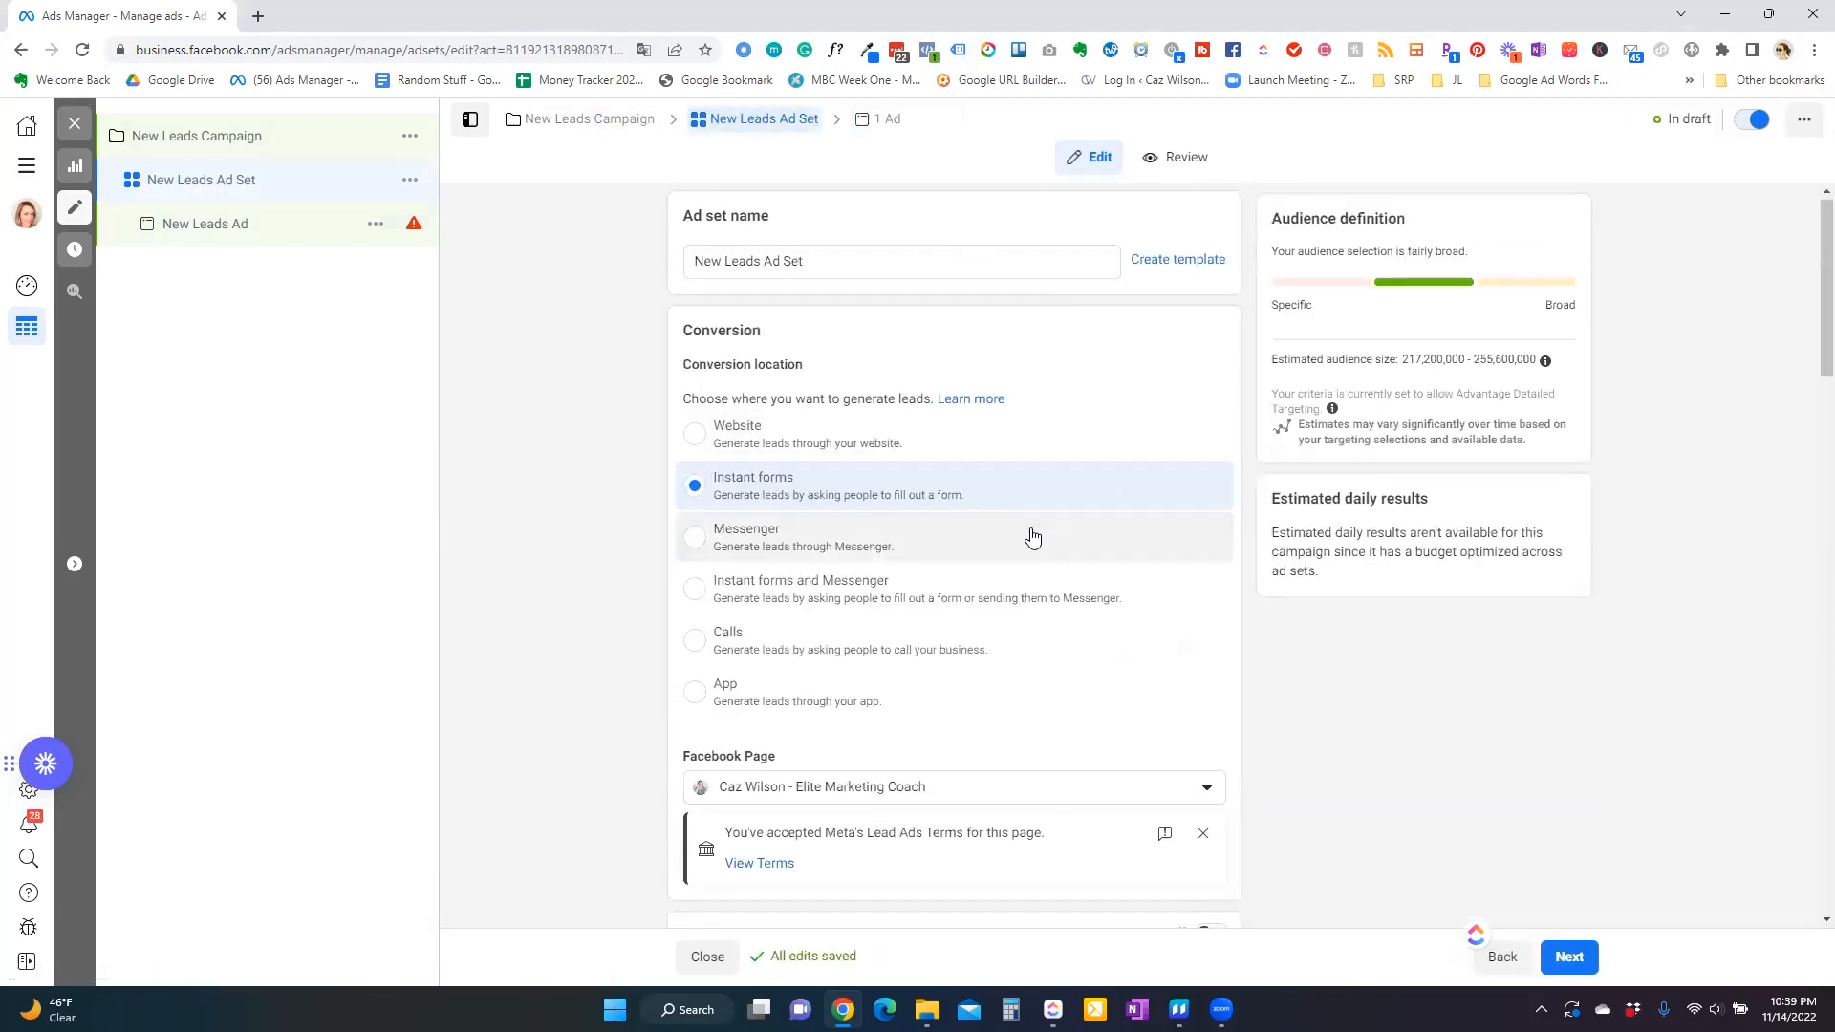
# Turn on Dynamic creative for the ad set, confirm the explanation, and continue to the ad.
pyautogui.scroll(-4, 1033, 538)
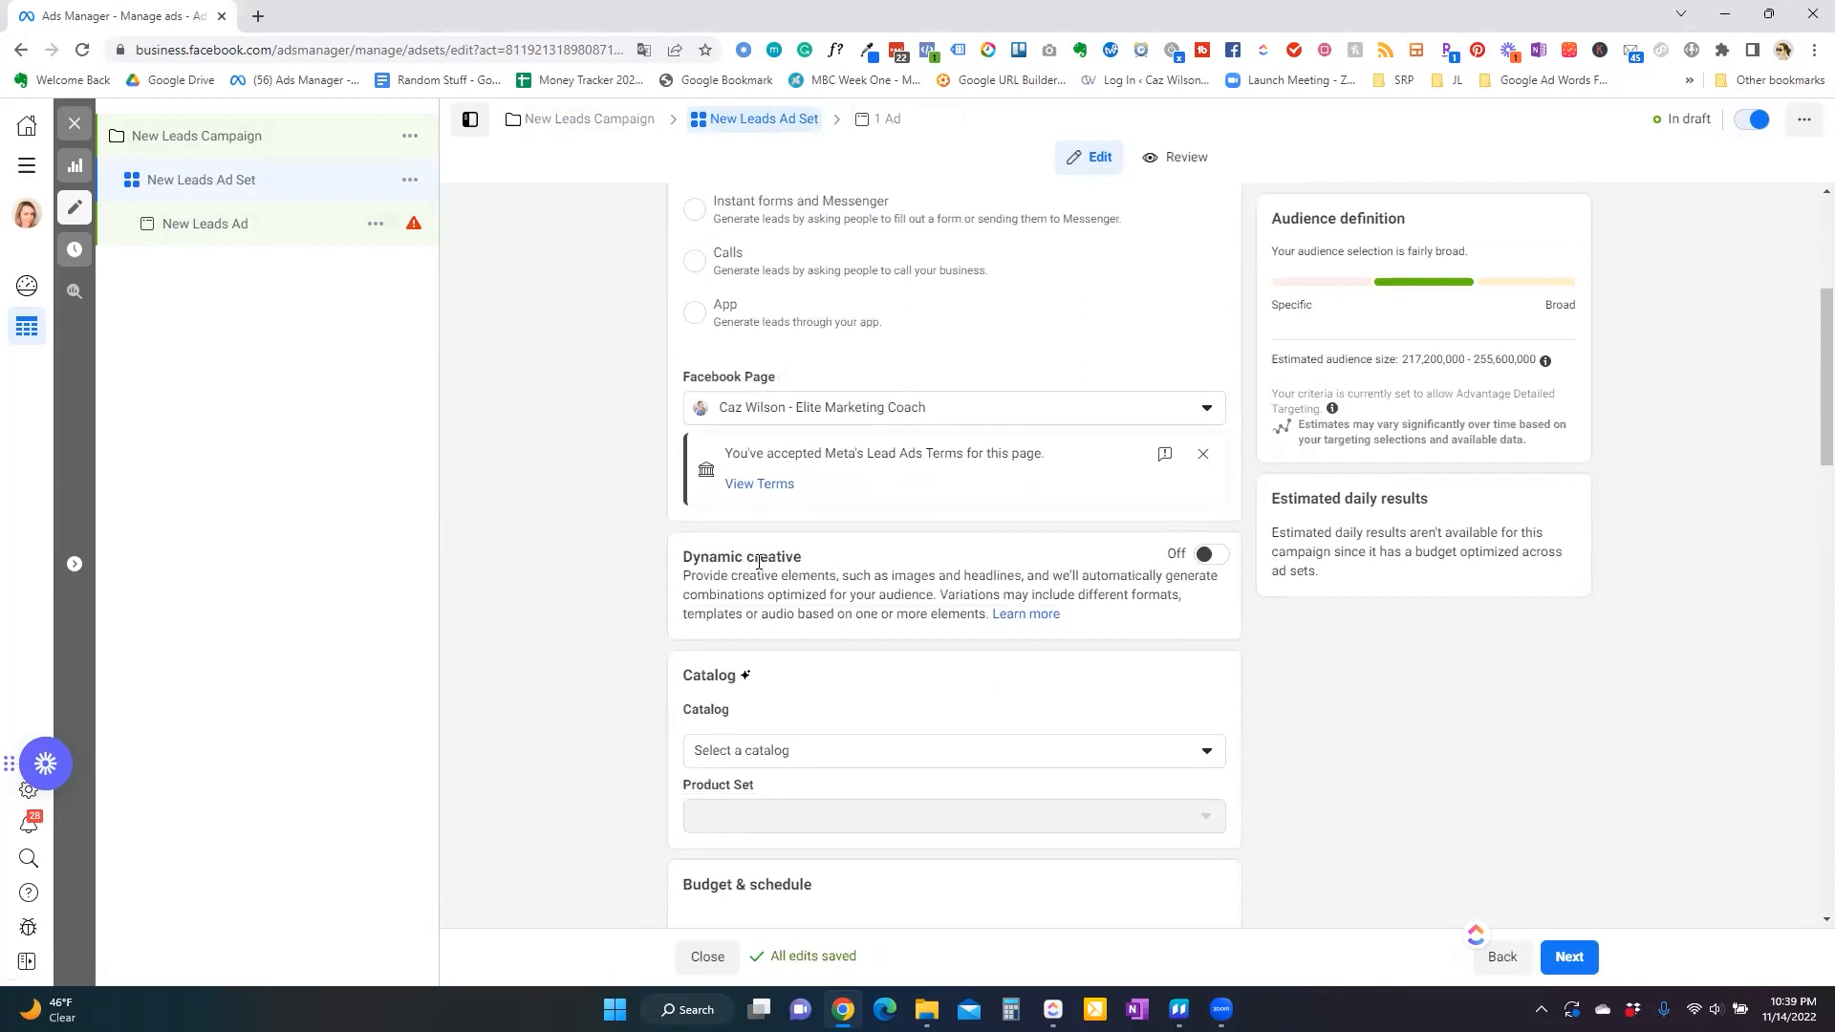
pyautogui.click(1224, 563)
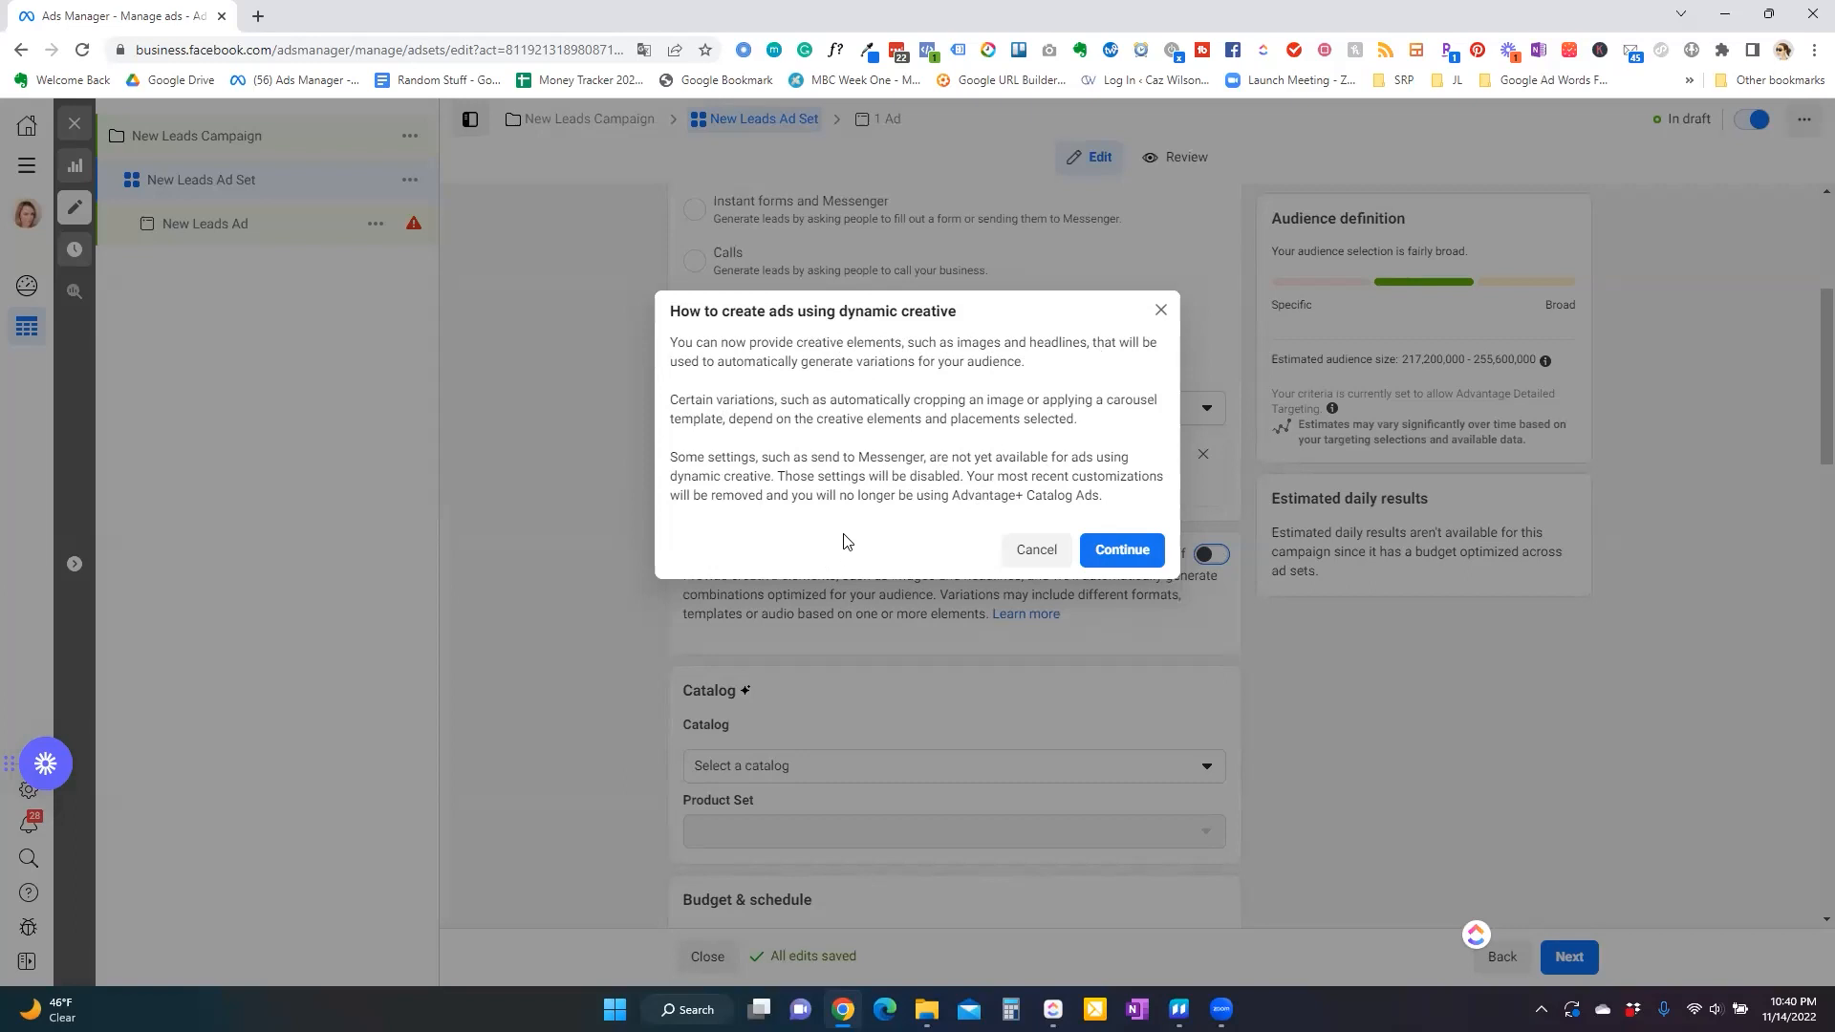
pyautogui.click(1136, 560)
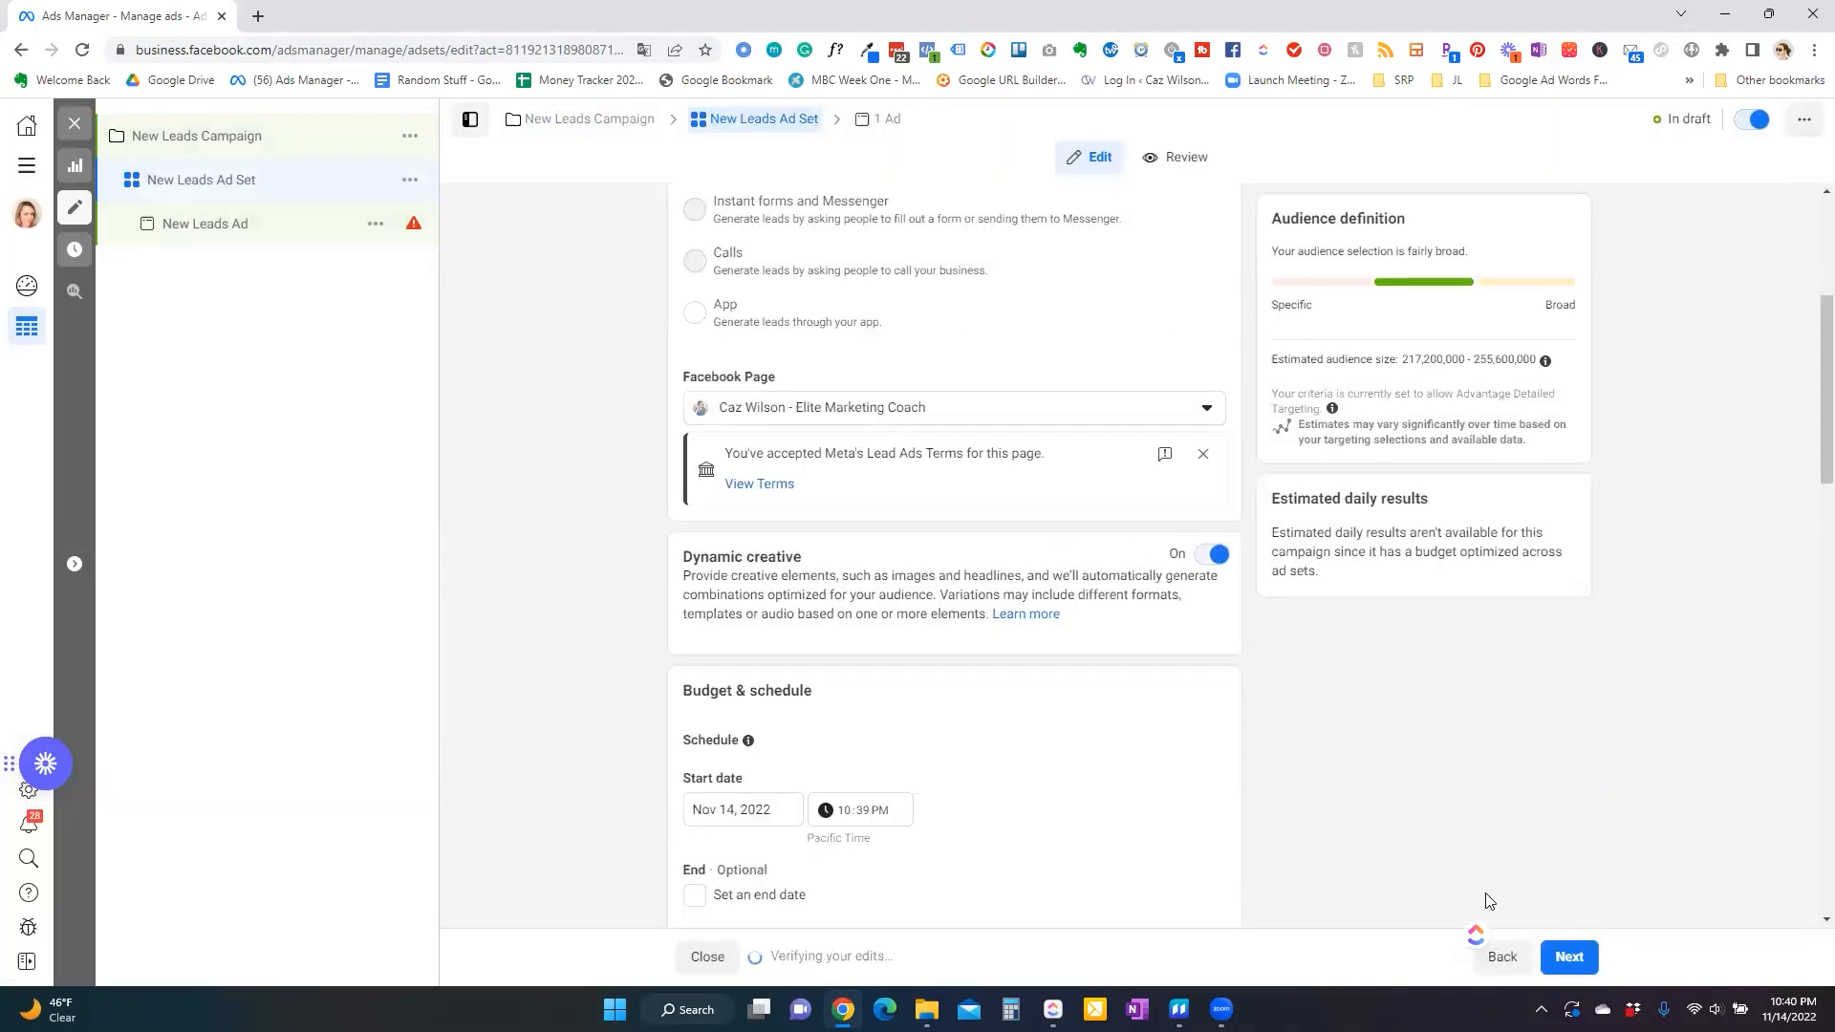
pyautogui.scroll(4, 902, 646)
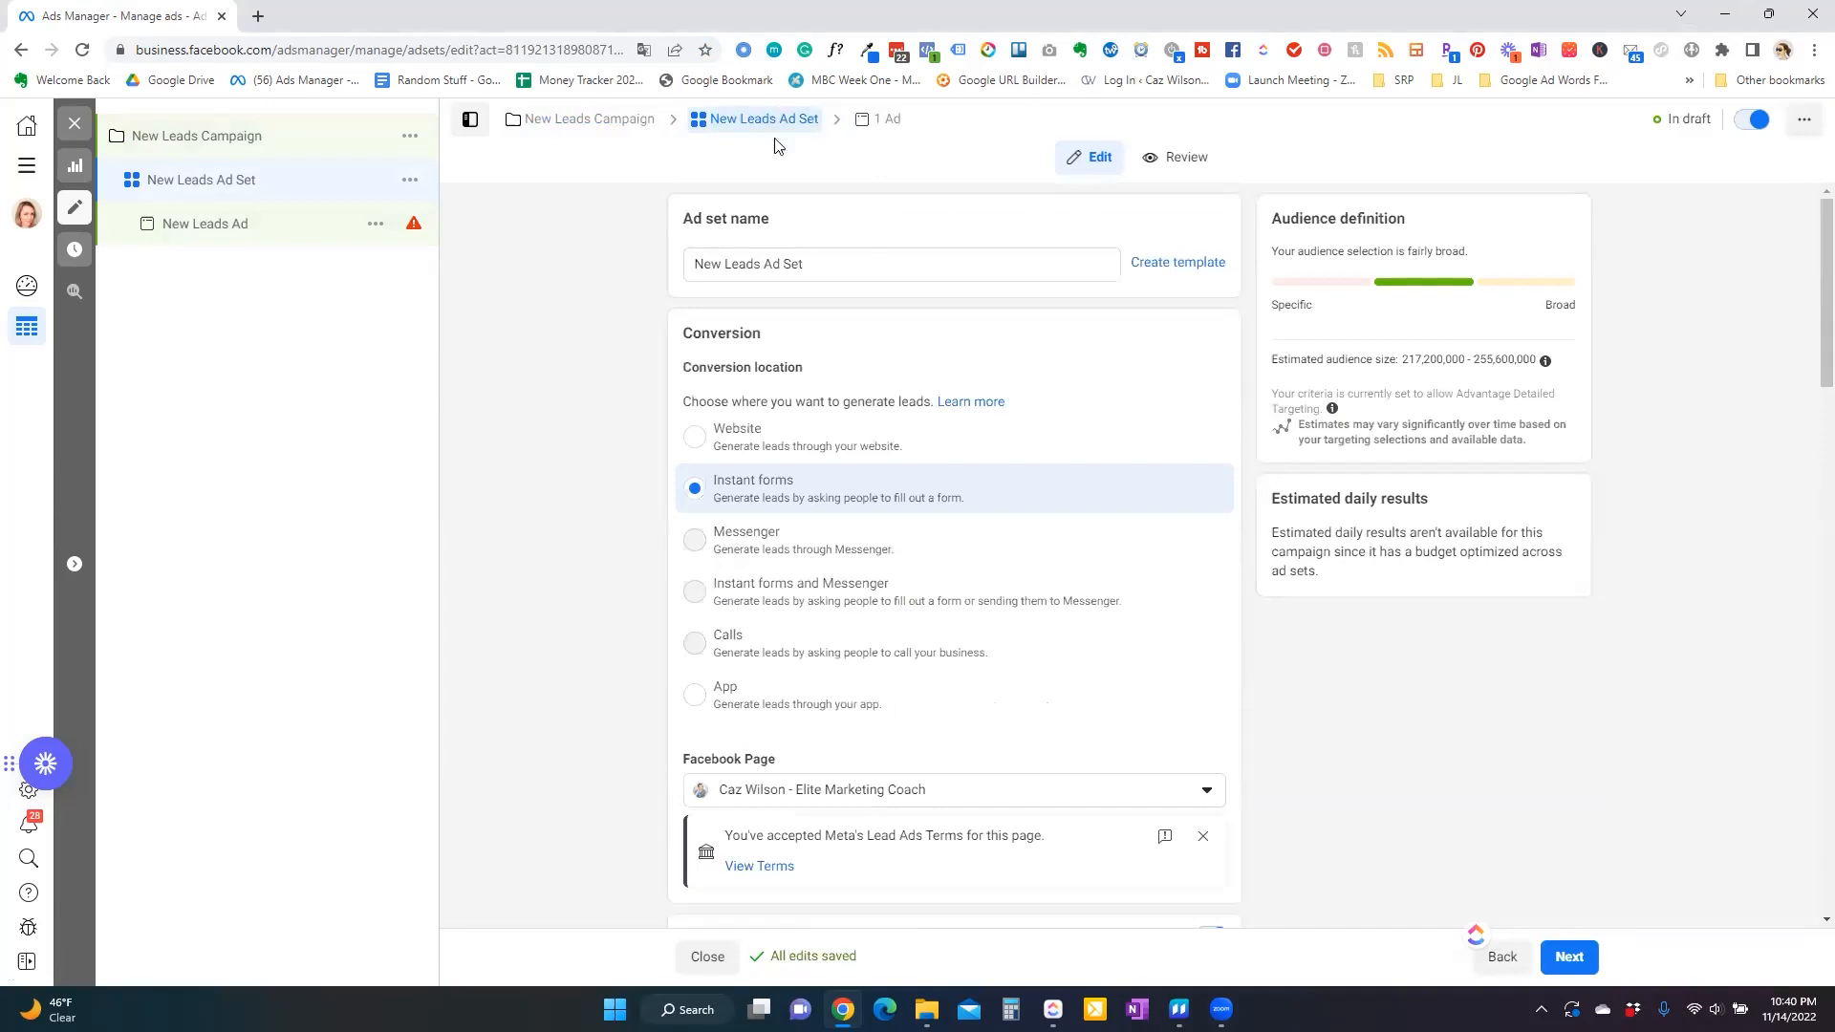
pyautogui.scroll(-3, 1115, 778)
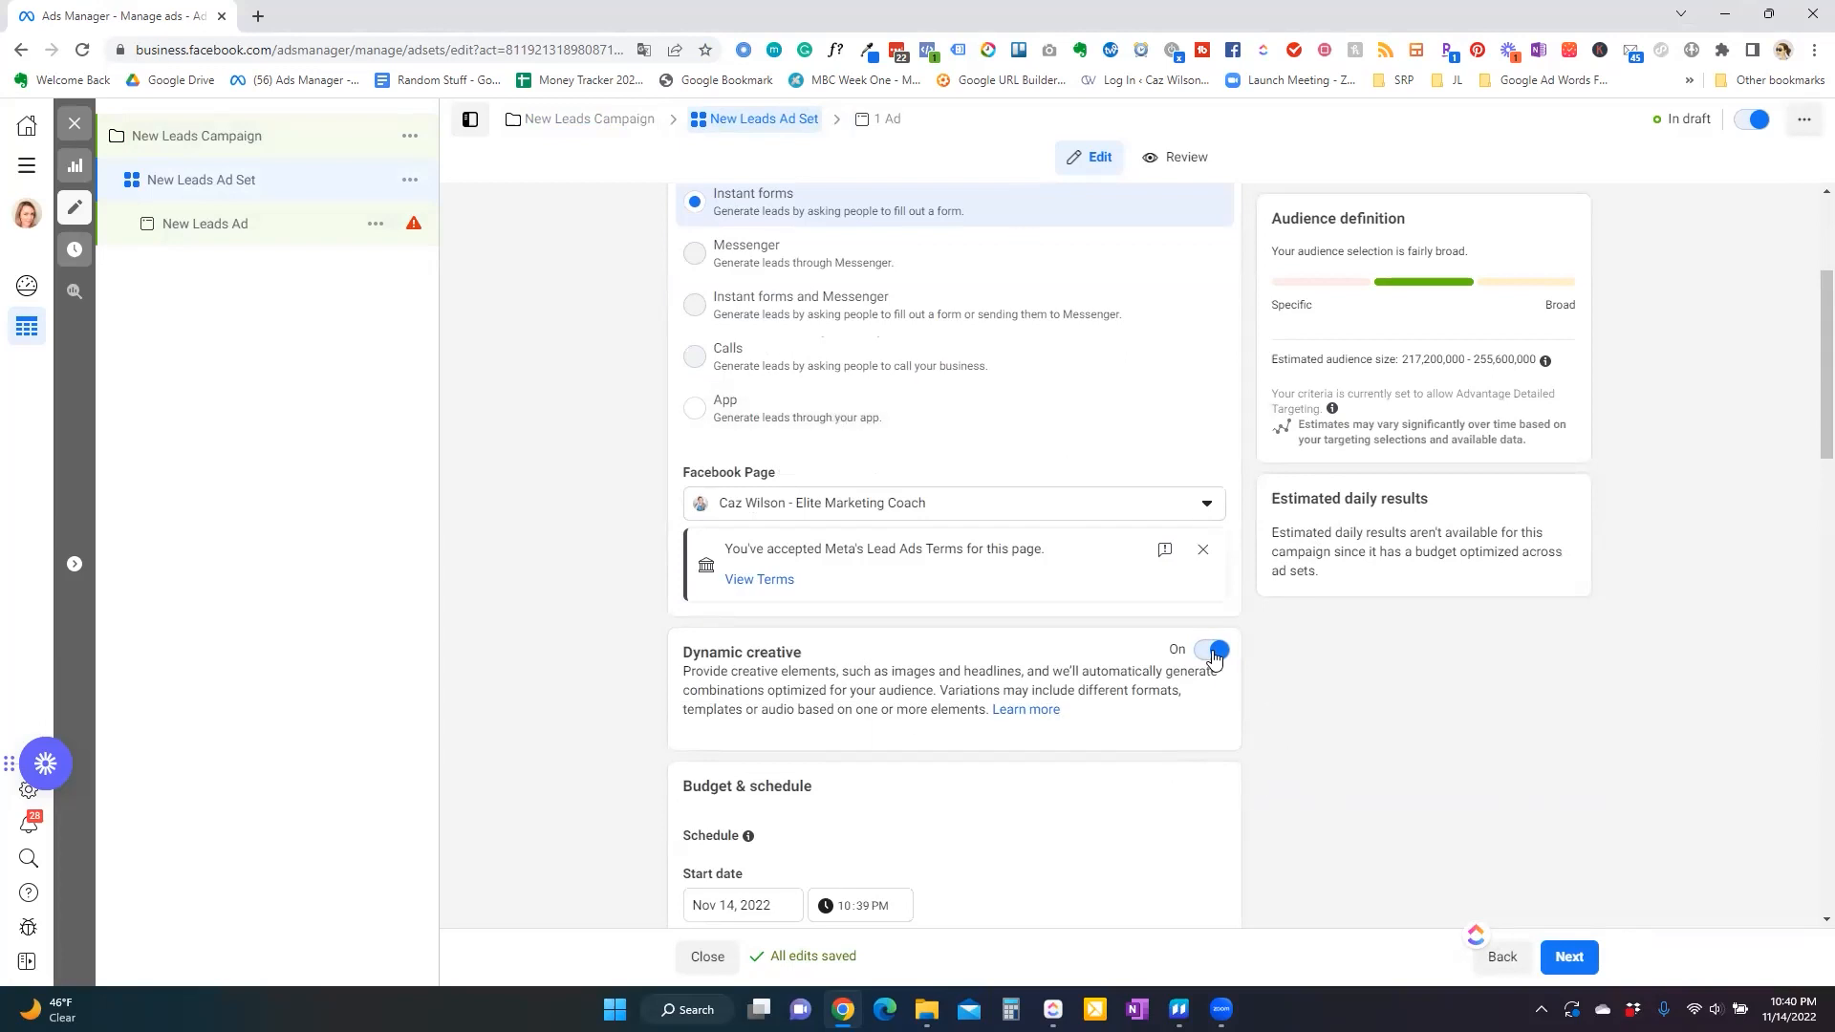
pyautogui.click(1562, 958)
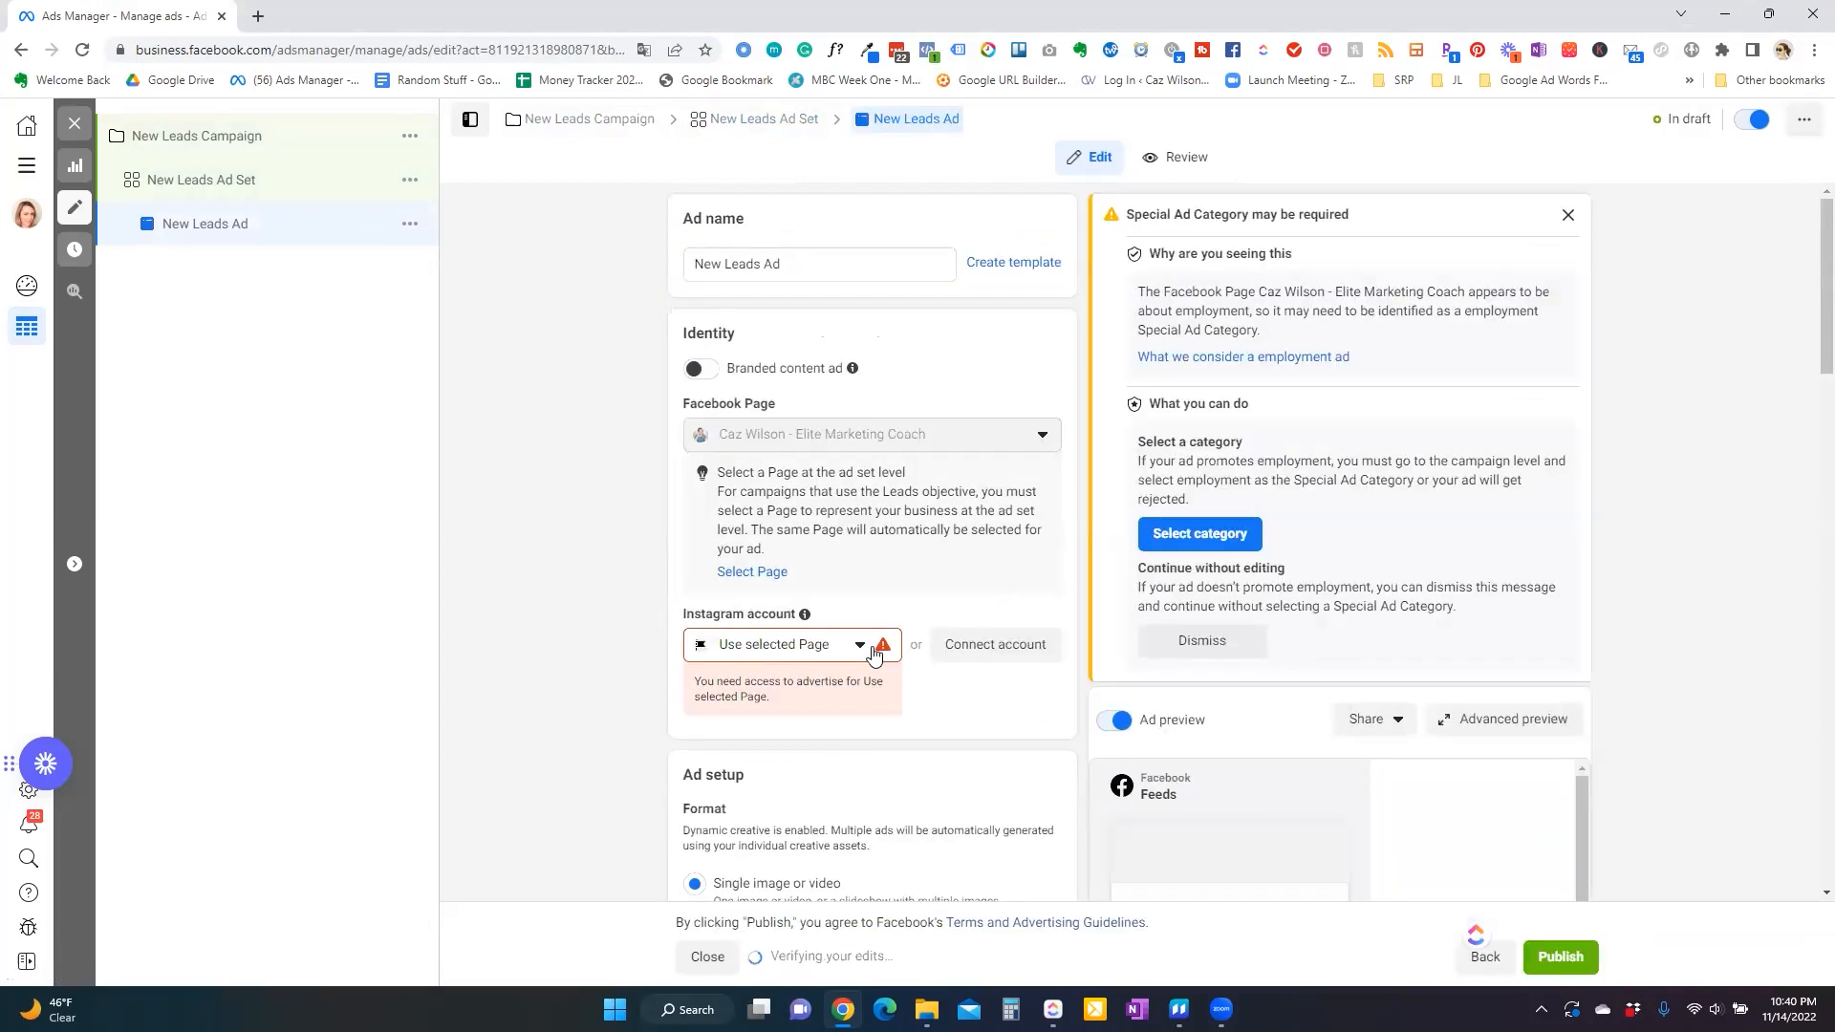
# Set the ad's Instagram account to the account connected to the Facebook page.
pyautogui.click(872, 655)
pyautogui.click(1004, 733)
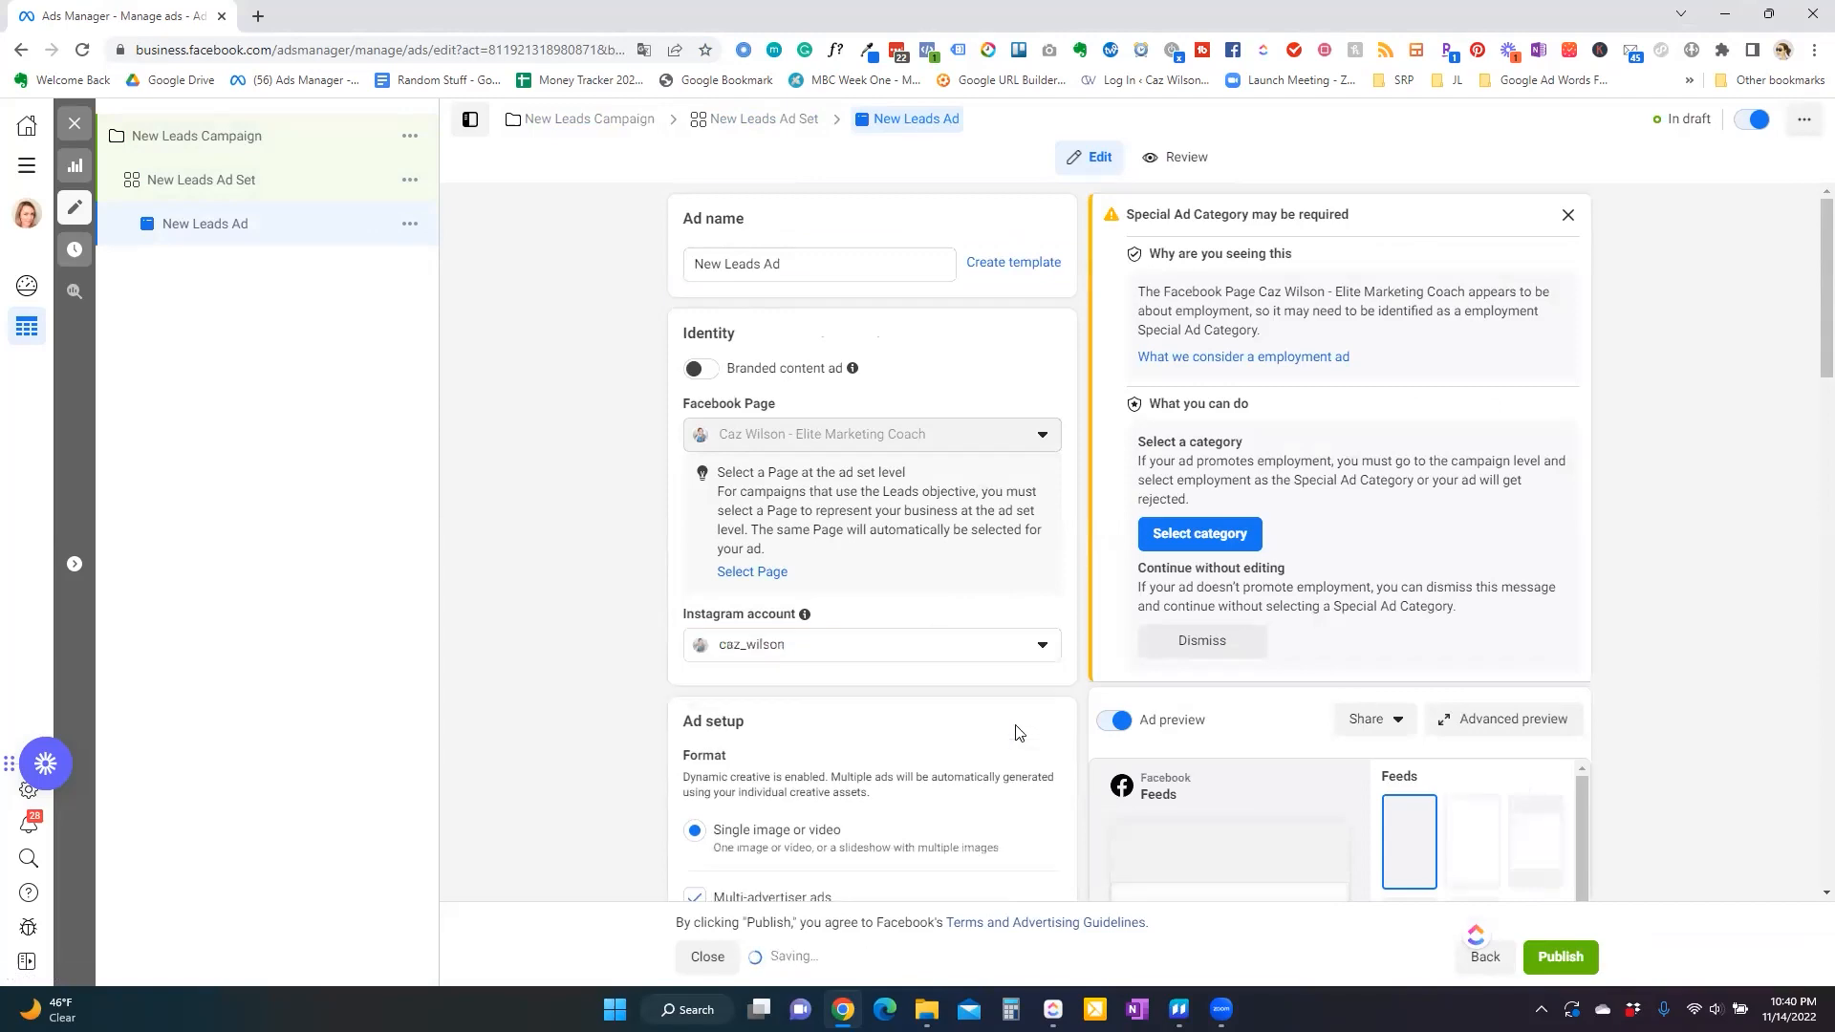
pyautogui.scroll(-5, 1018, 733)
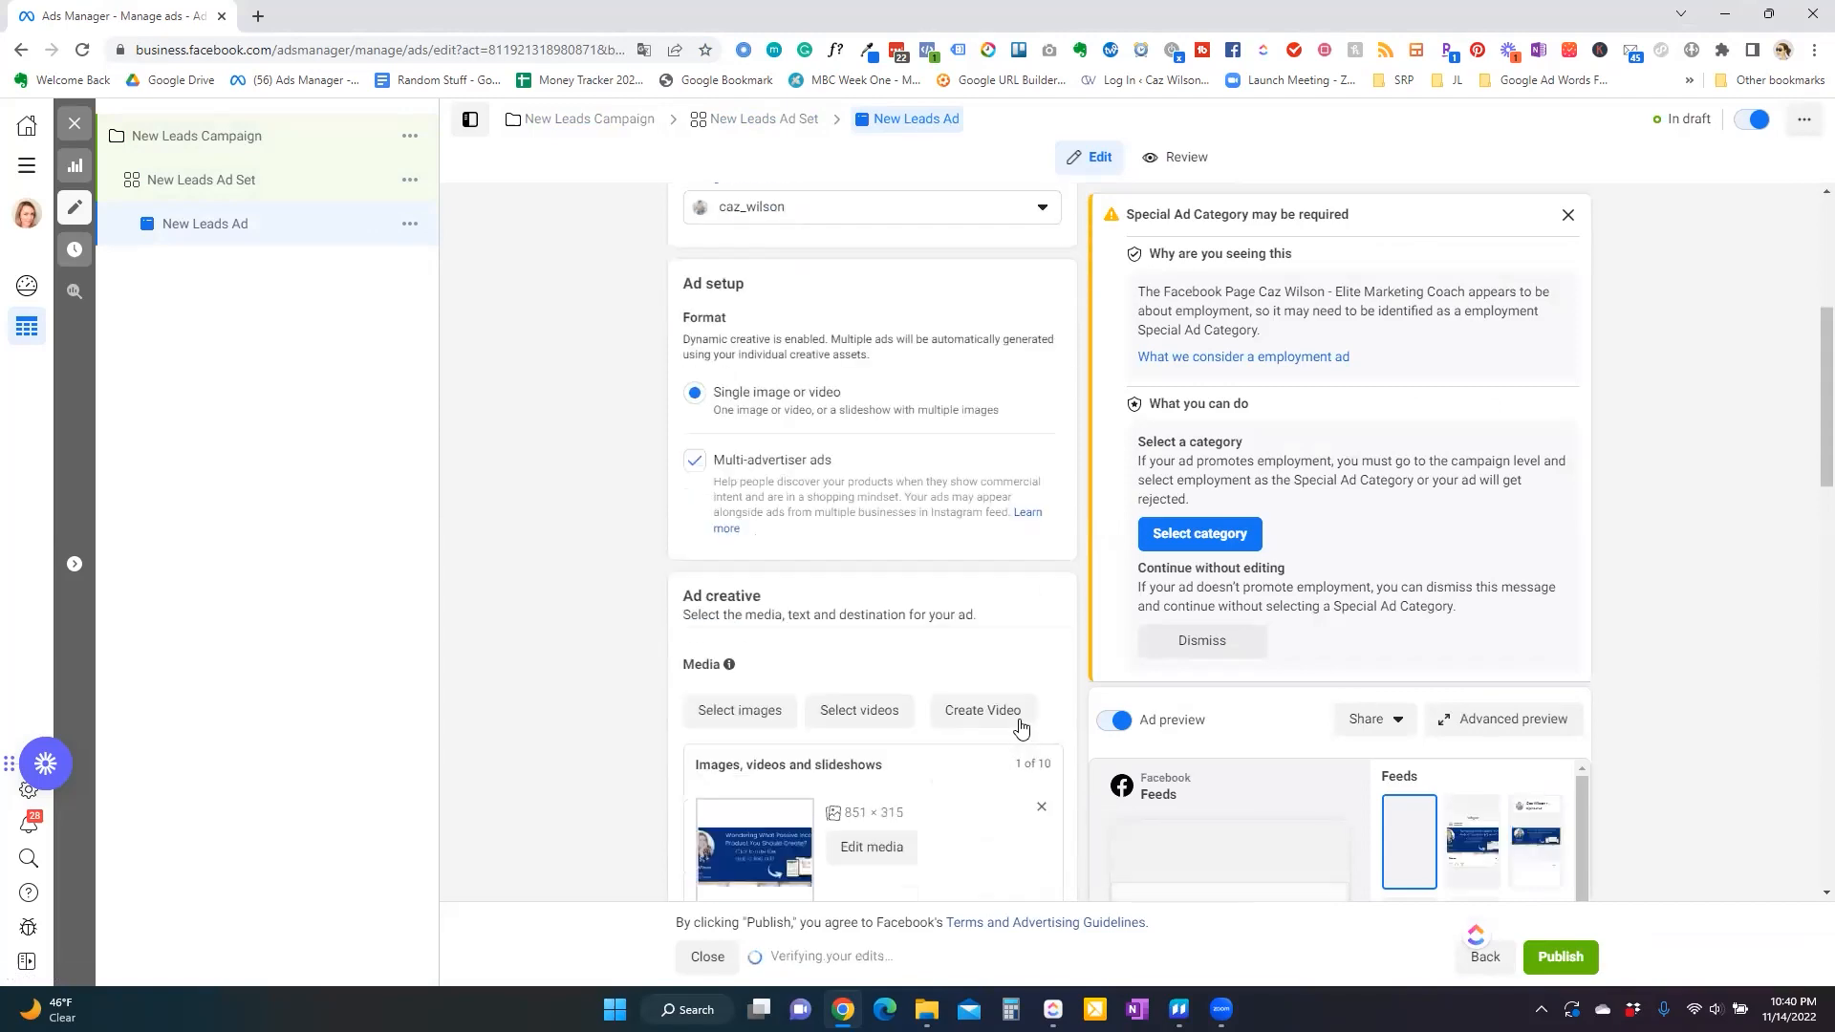
pyautogui.scroll(-1, 1021, 729)
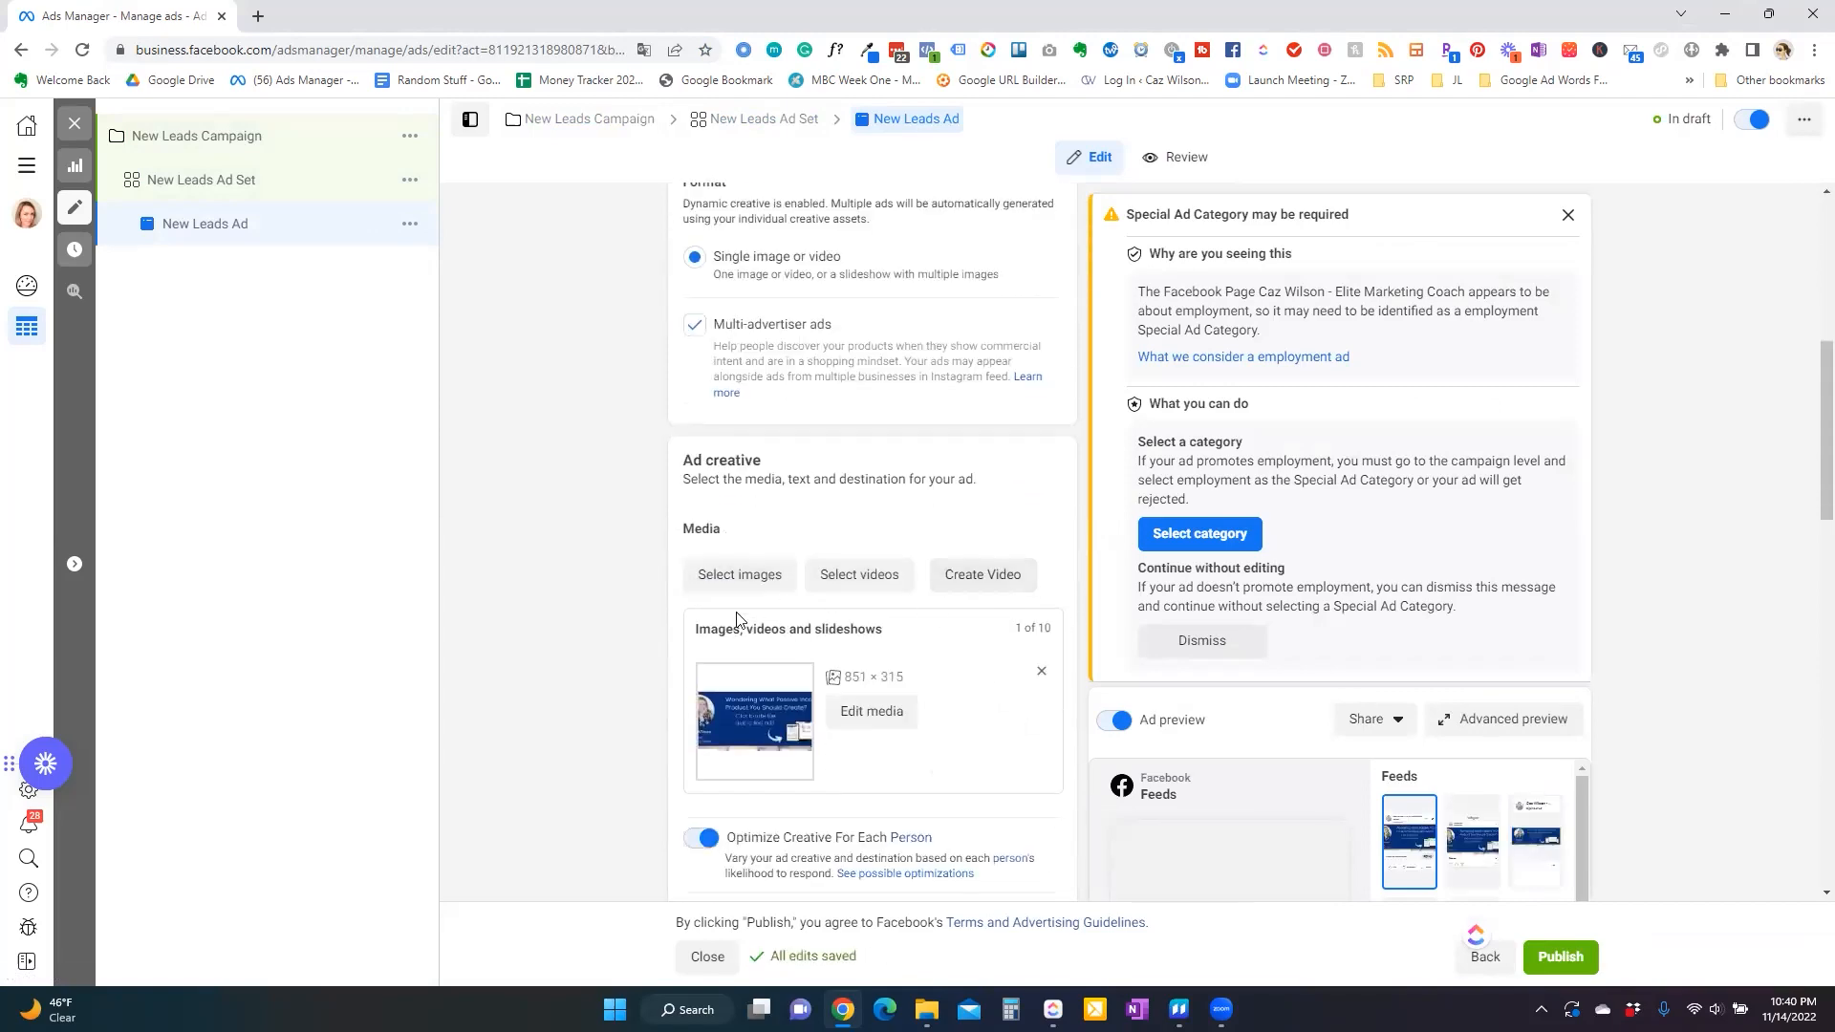
# Add six more images, the Checklist Ad, Working Mo… and 5 Steps for At… images, to the ad's media.
pyautogui.click(741, 575)
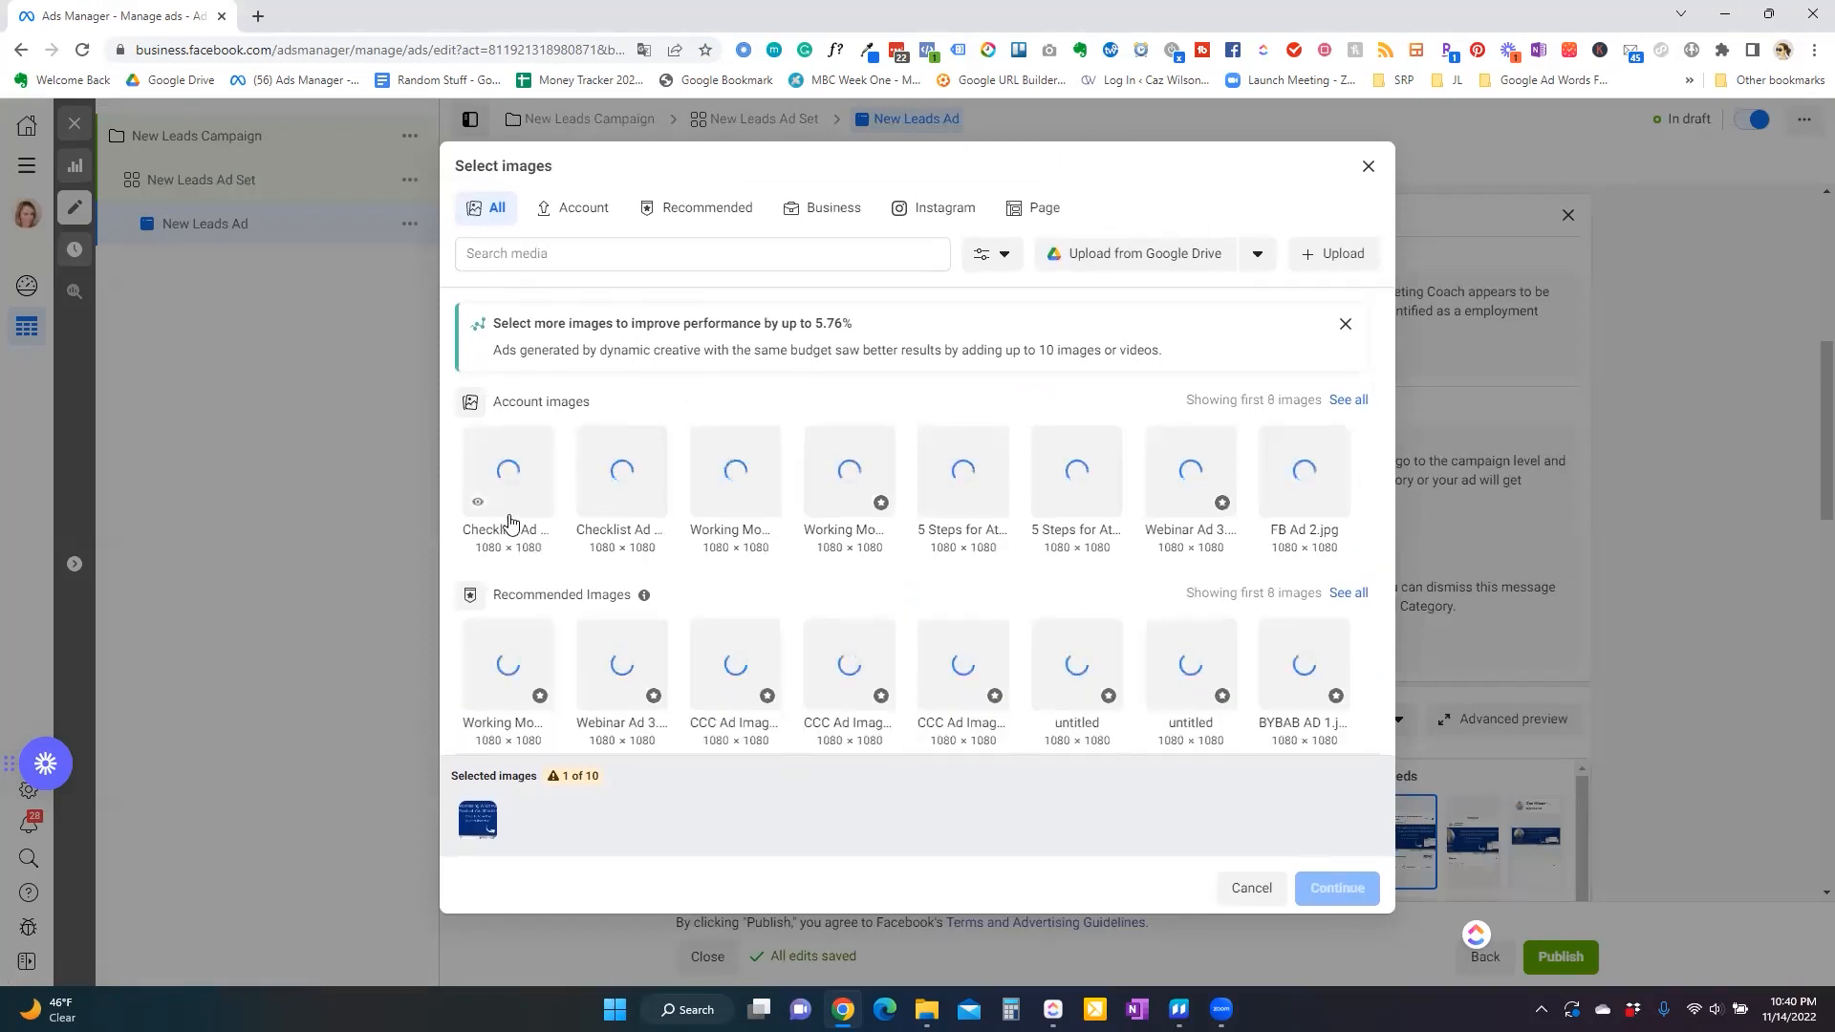
pyautogui.click(516, 478)
pyautogui.click(576, 463)
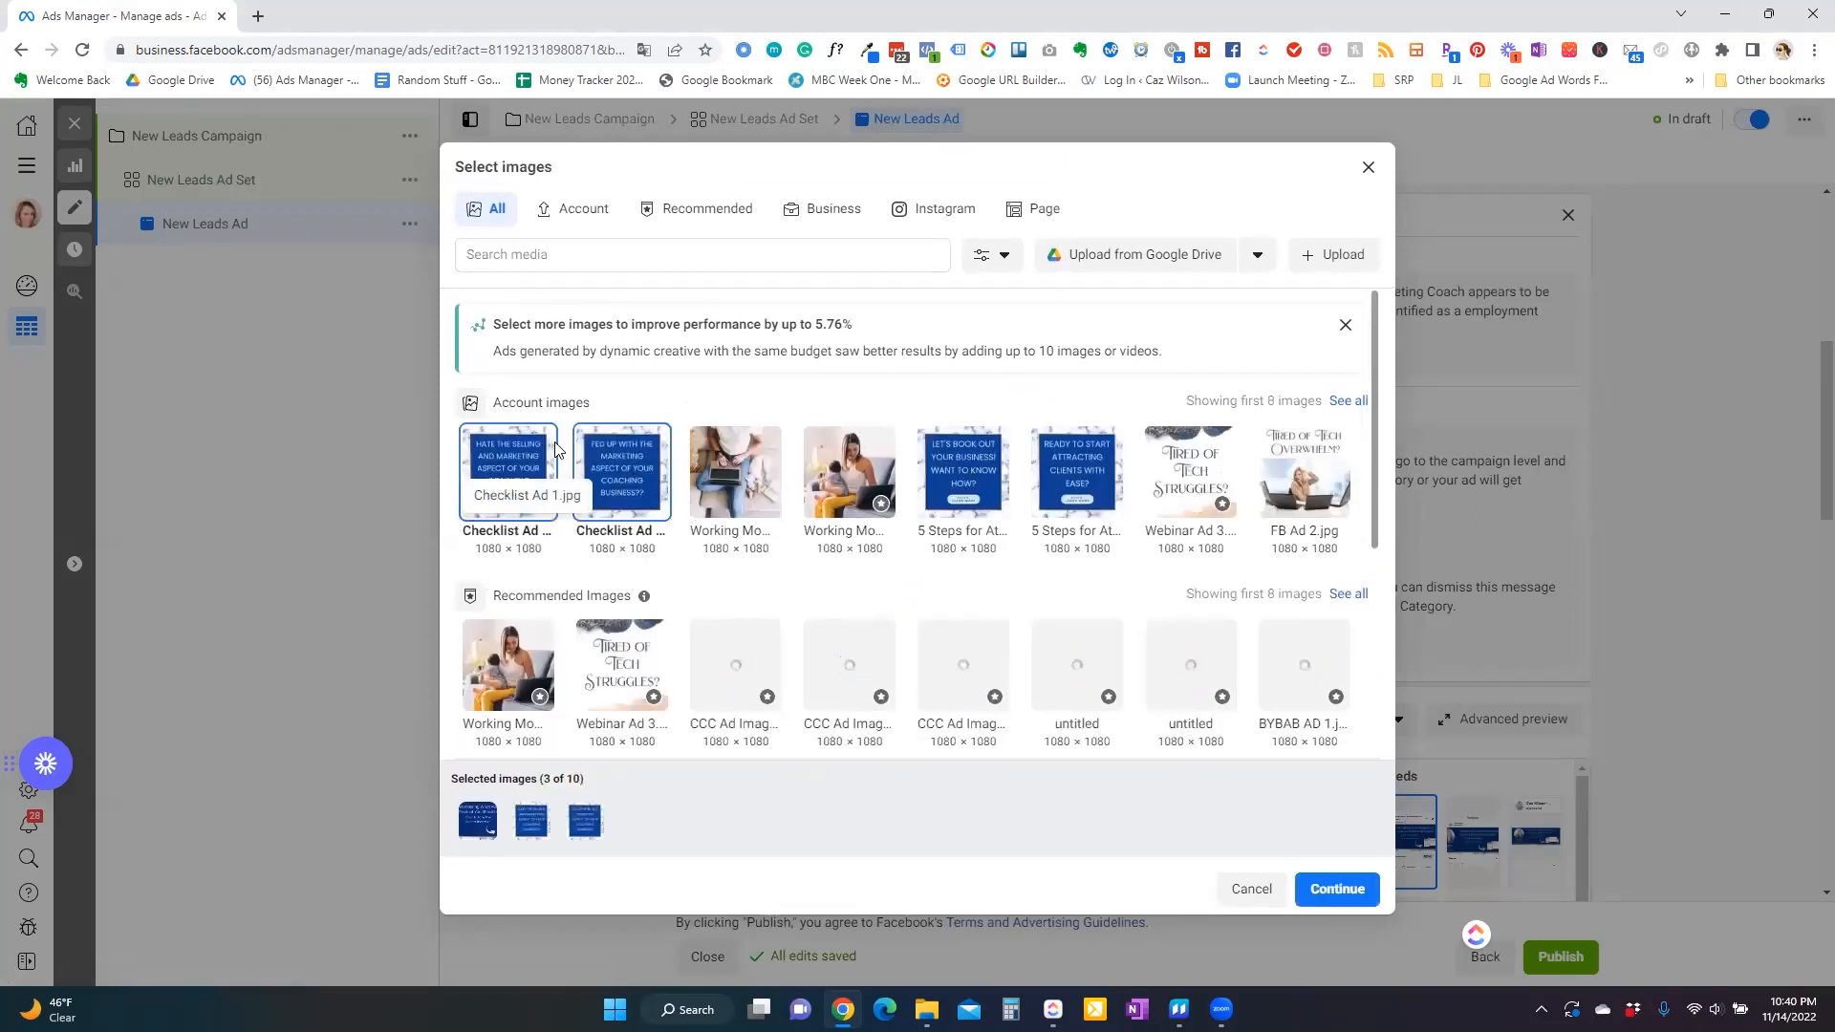
pyautogui.click(736, 483)
pyautogui.click(850, 483)
pyautogui.click(979, 486)
pyautogui.click(1072, 485)
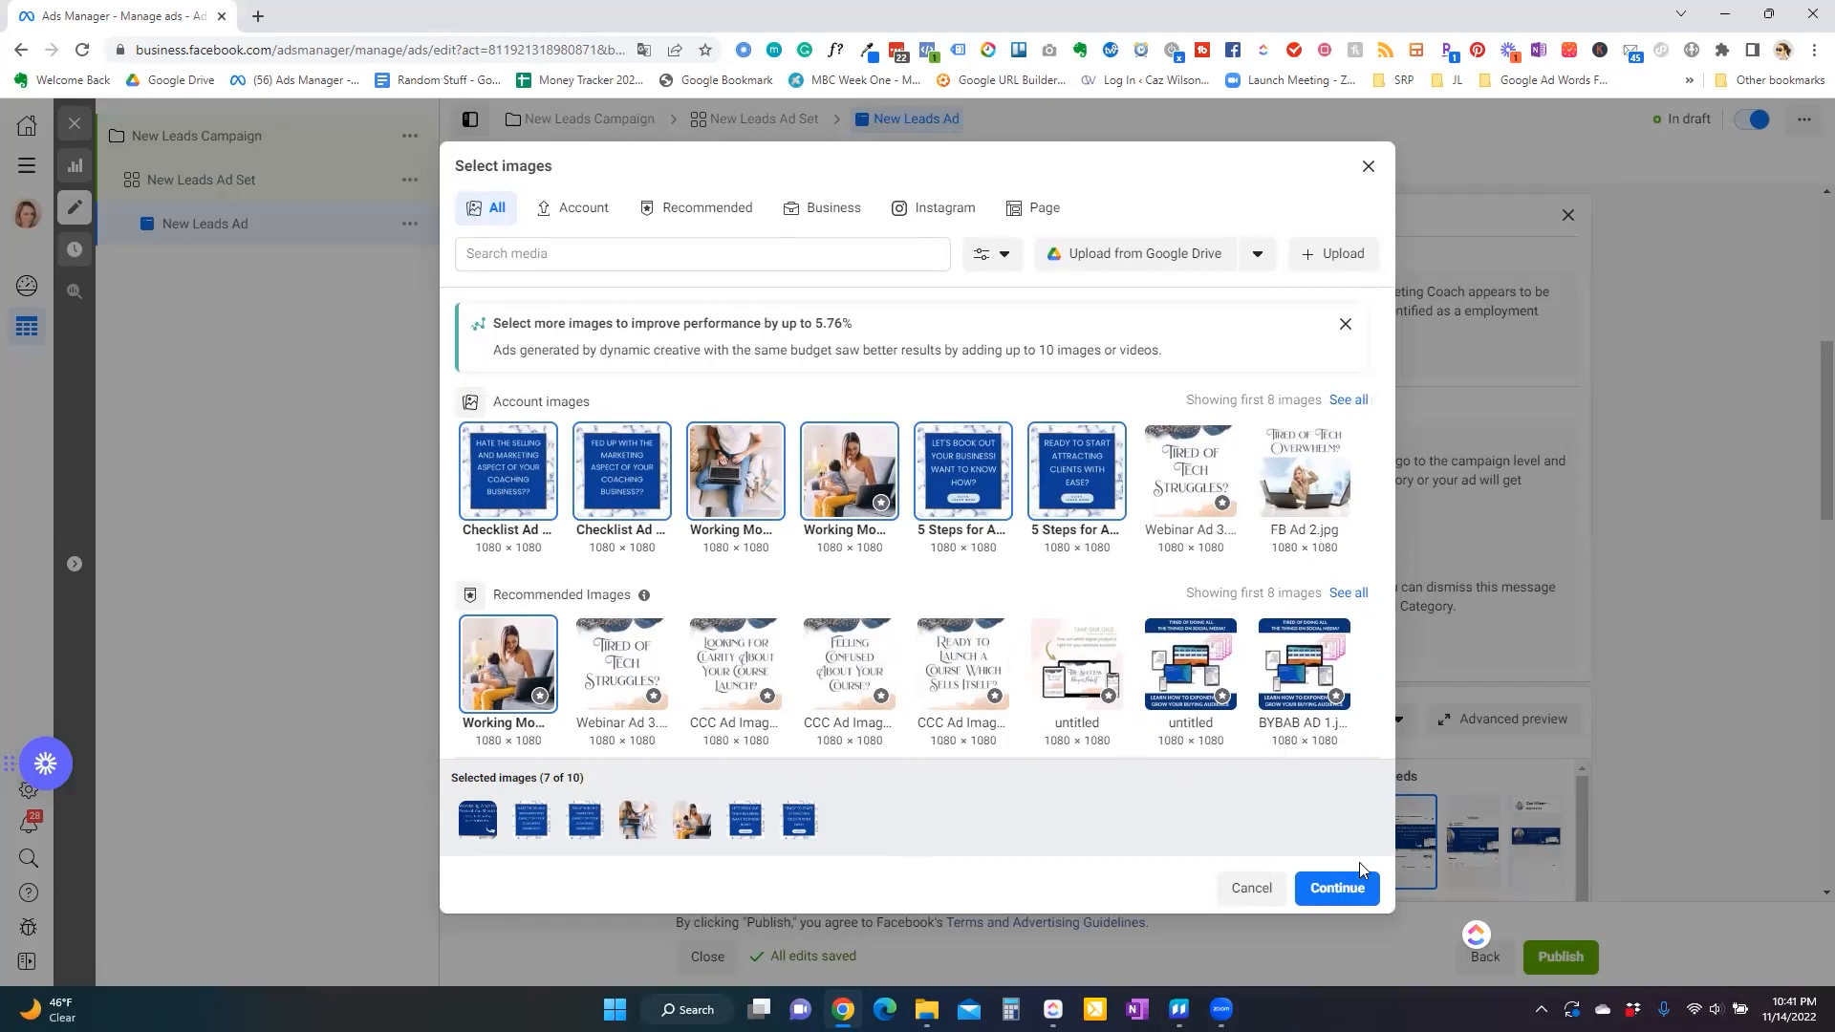
pyautogui.click(1338, 888)
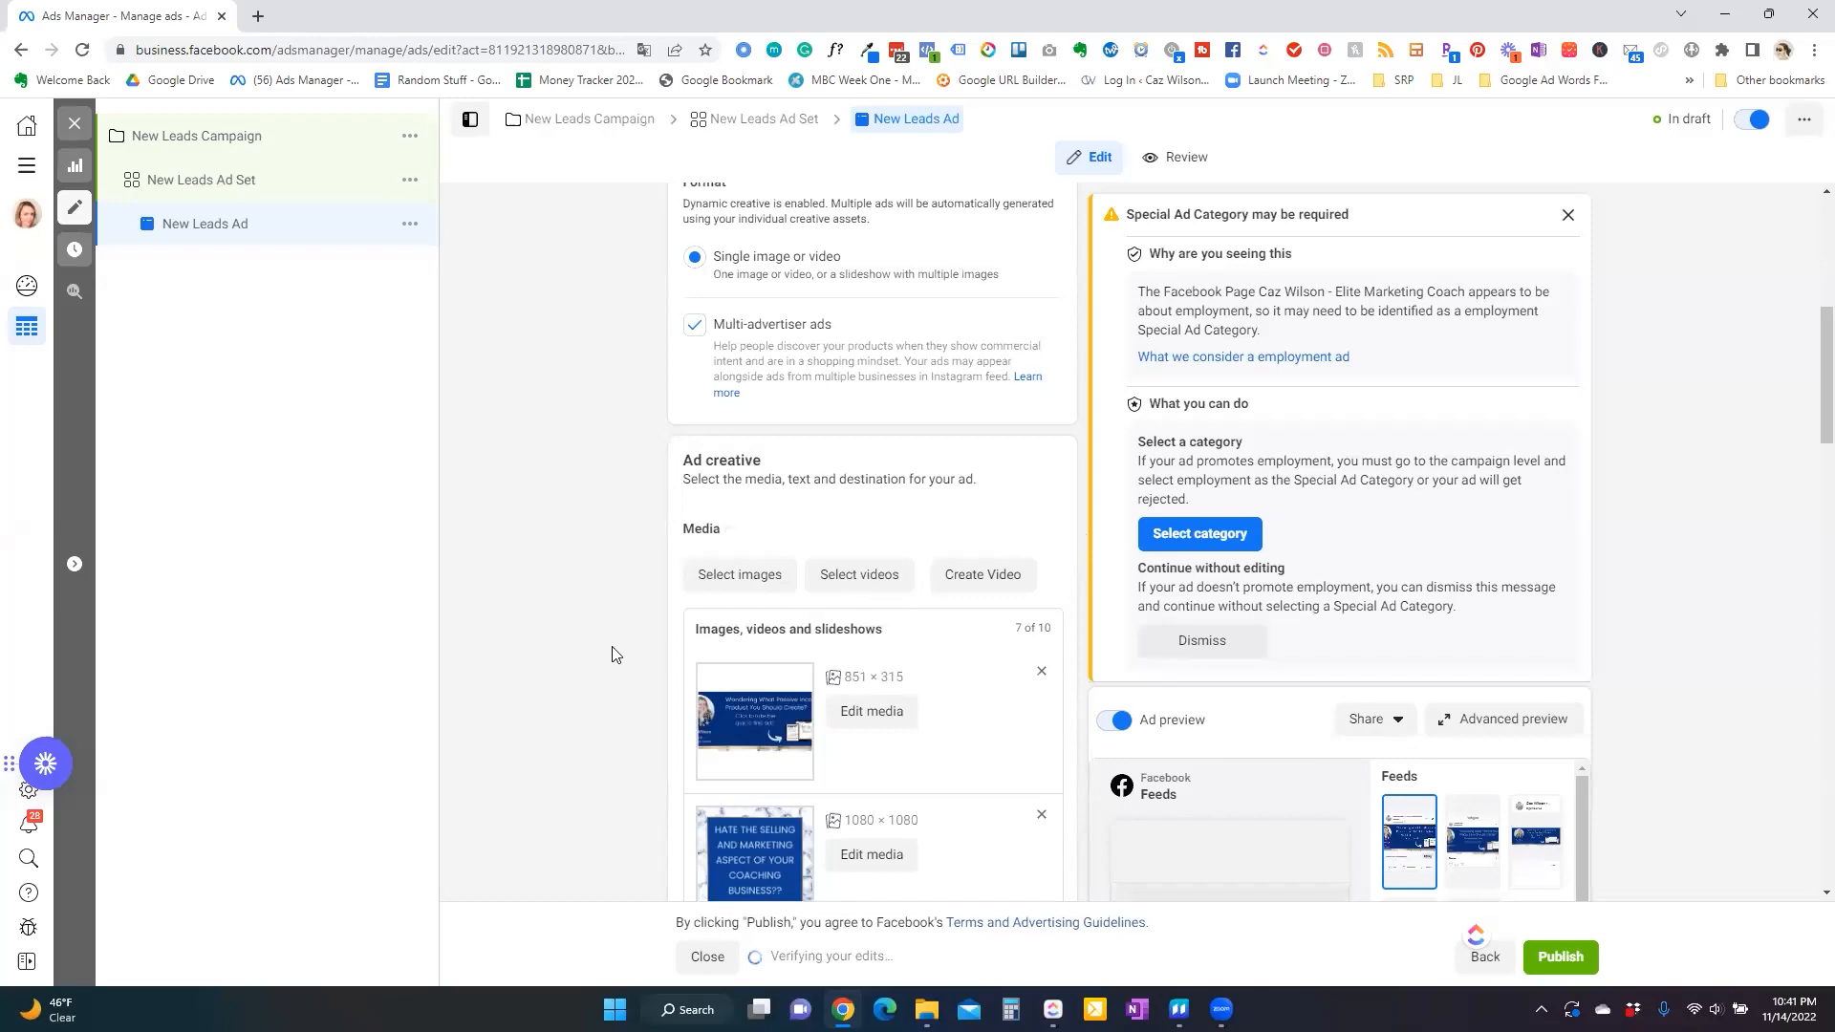
# Review the list of possible optimizations for Optimize Creative For Each Person.
pyautogui.scroll(2, 613, 655)
pyautogui.scroll(-10, 613, 655)
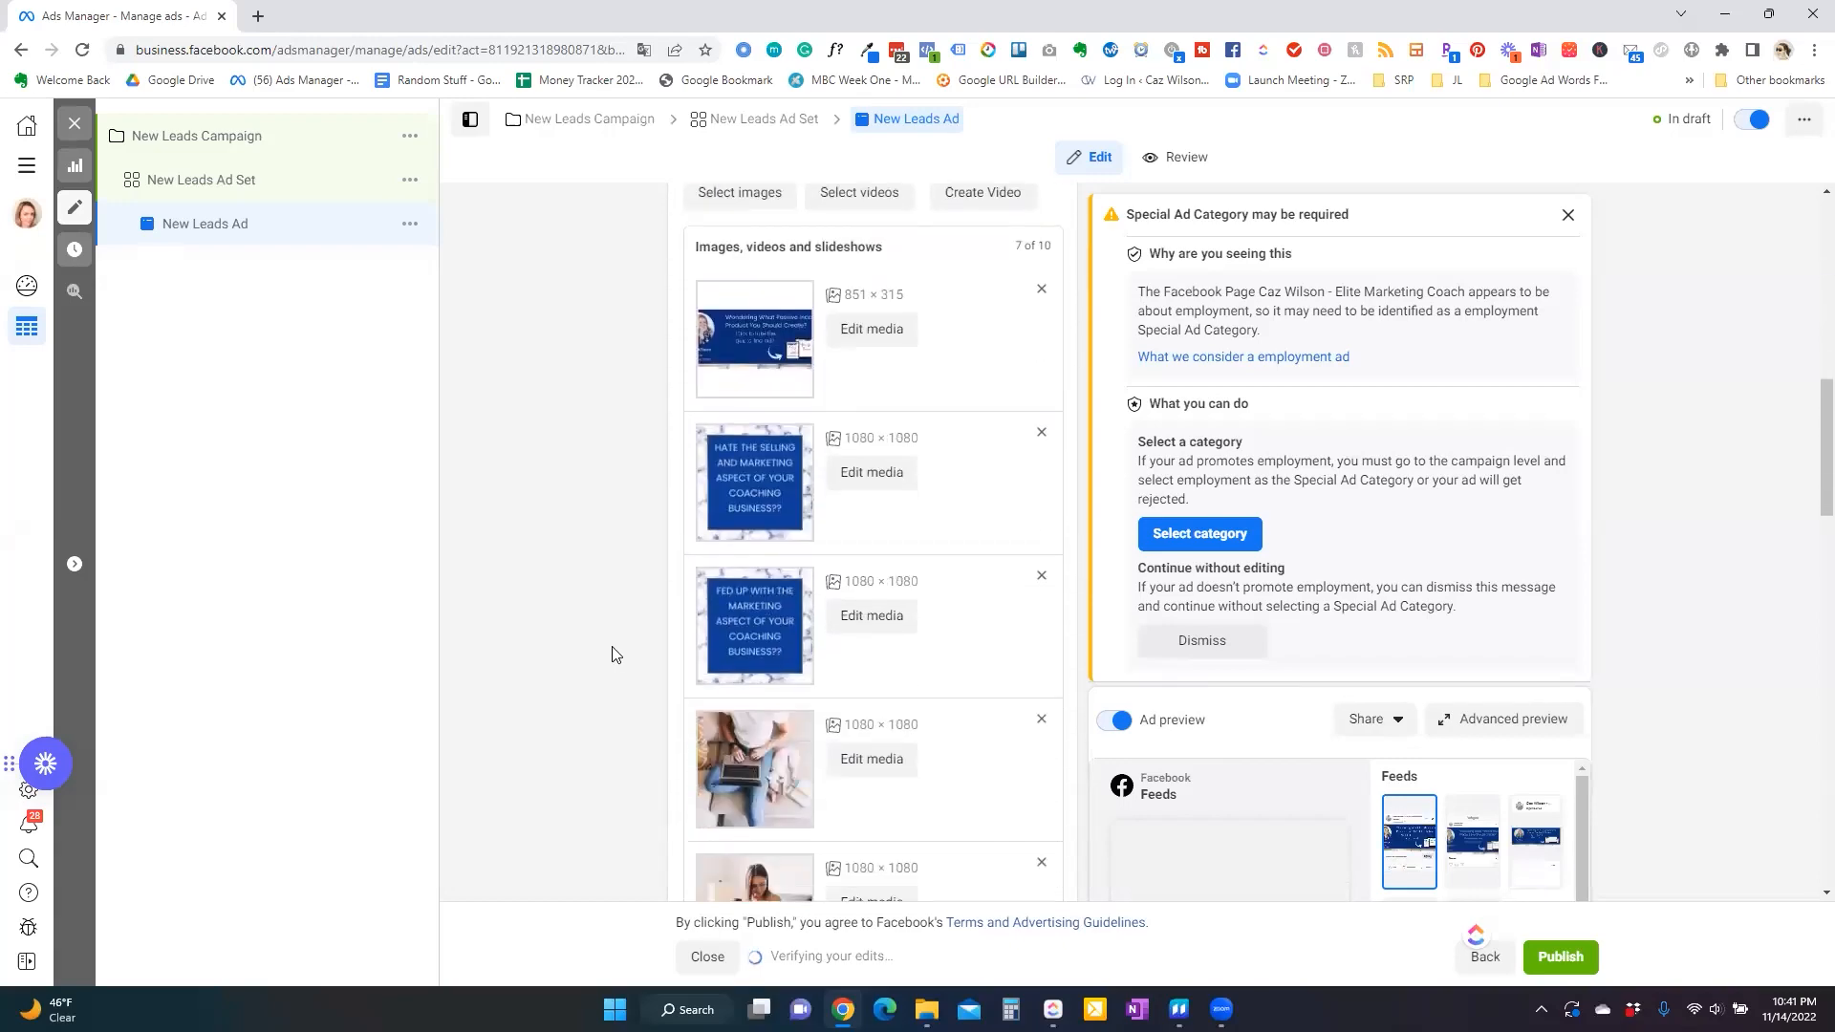
pyautogui.scroll(-5, 613, 655)
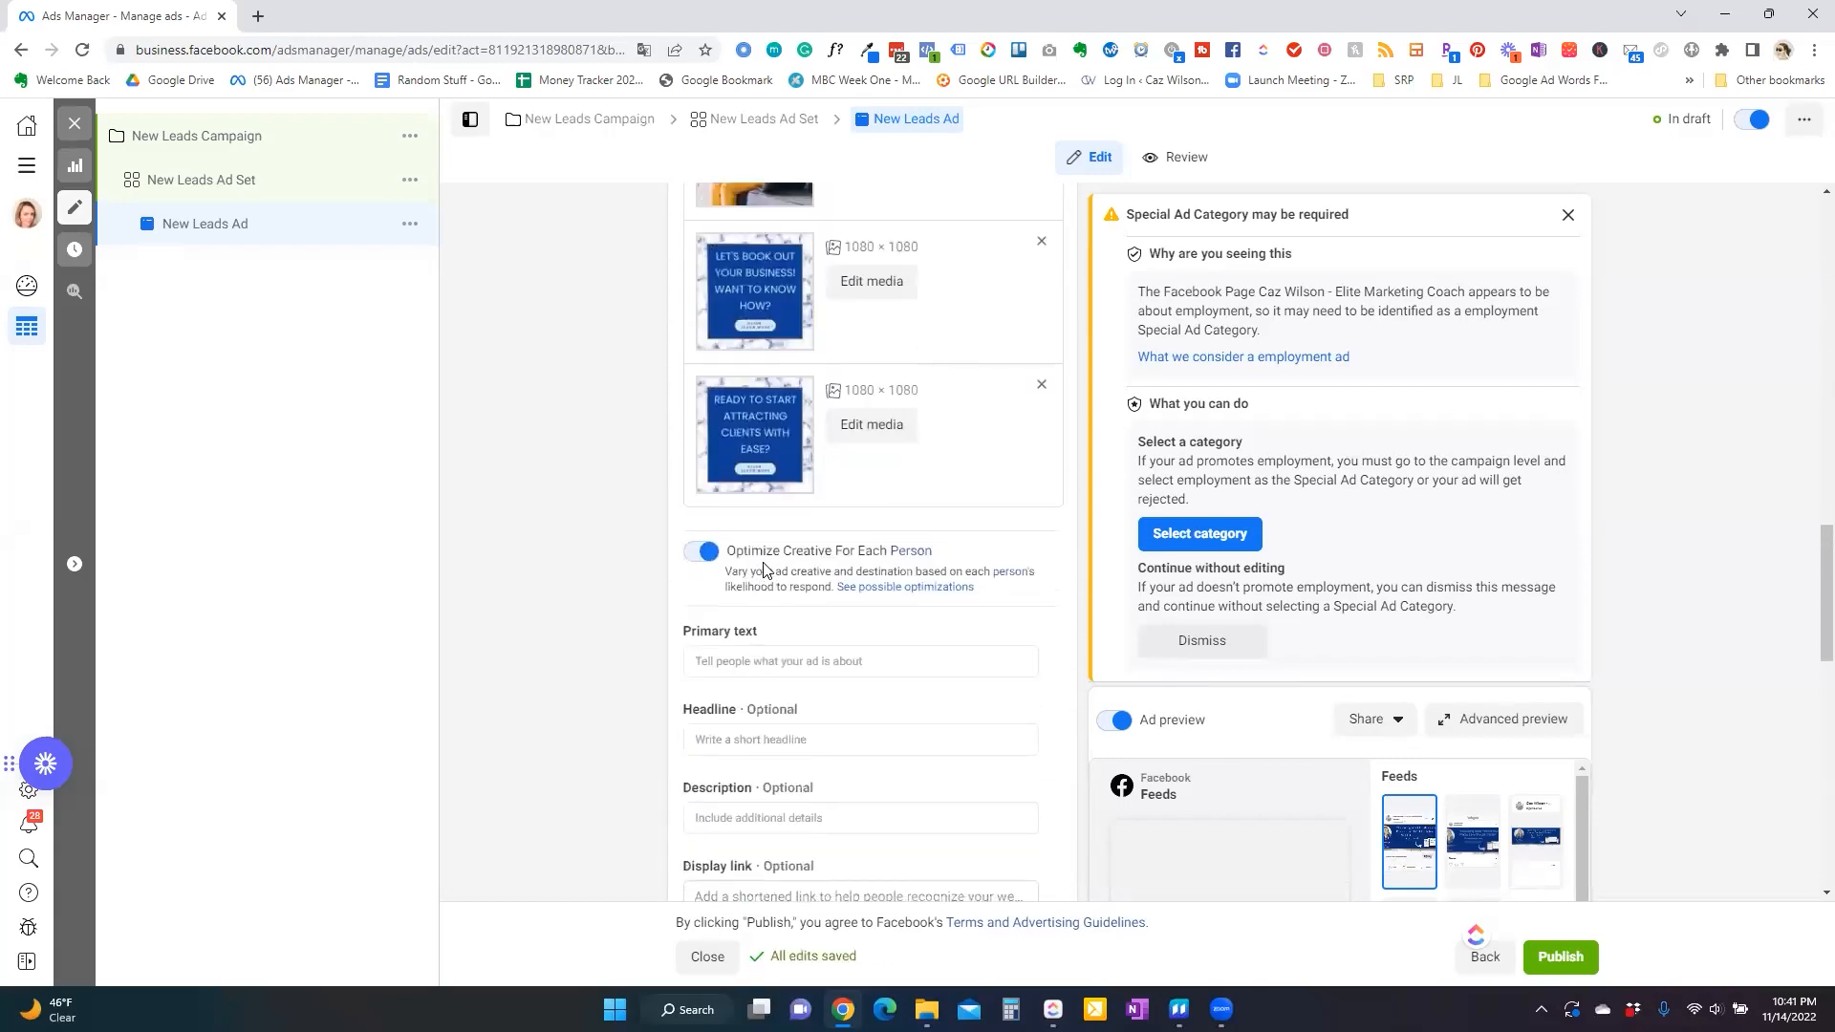
pyautogui.click(867, 587)
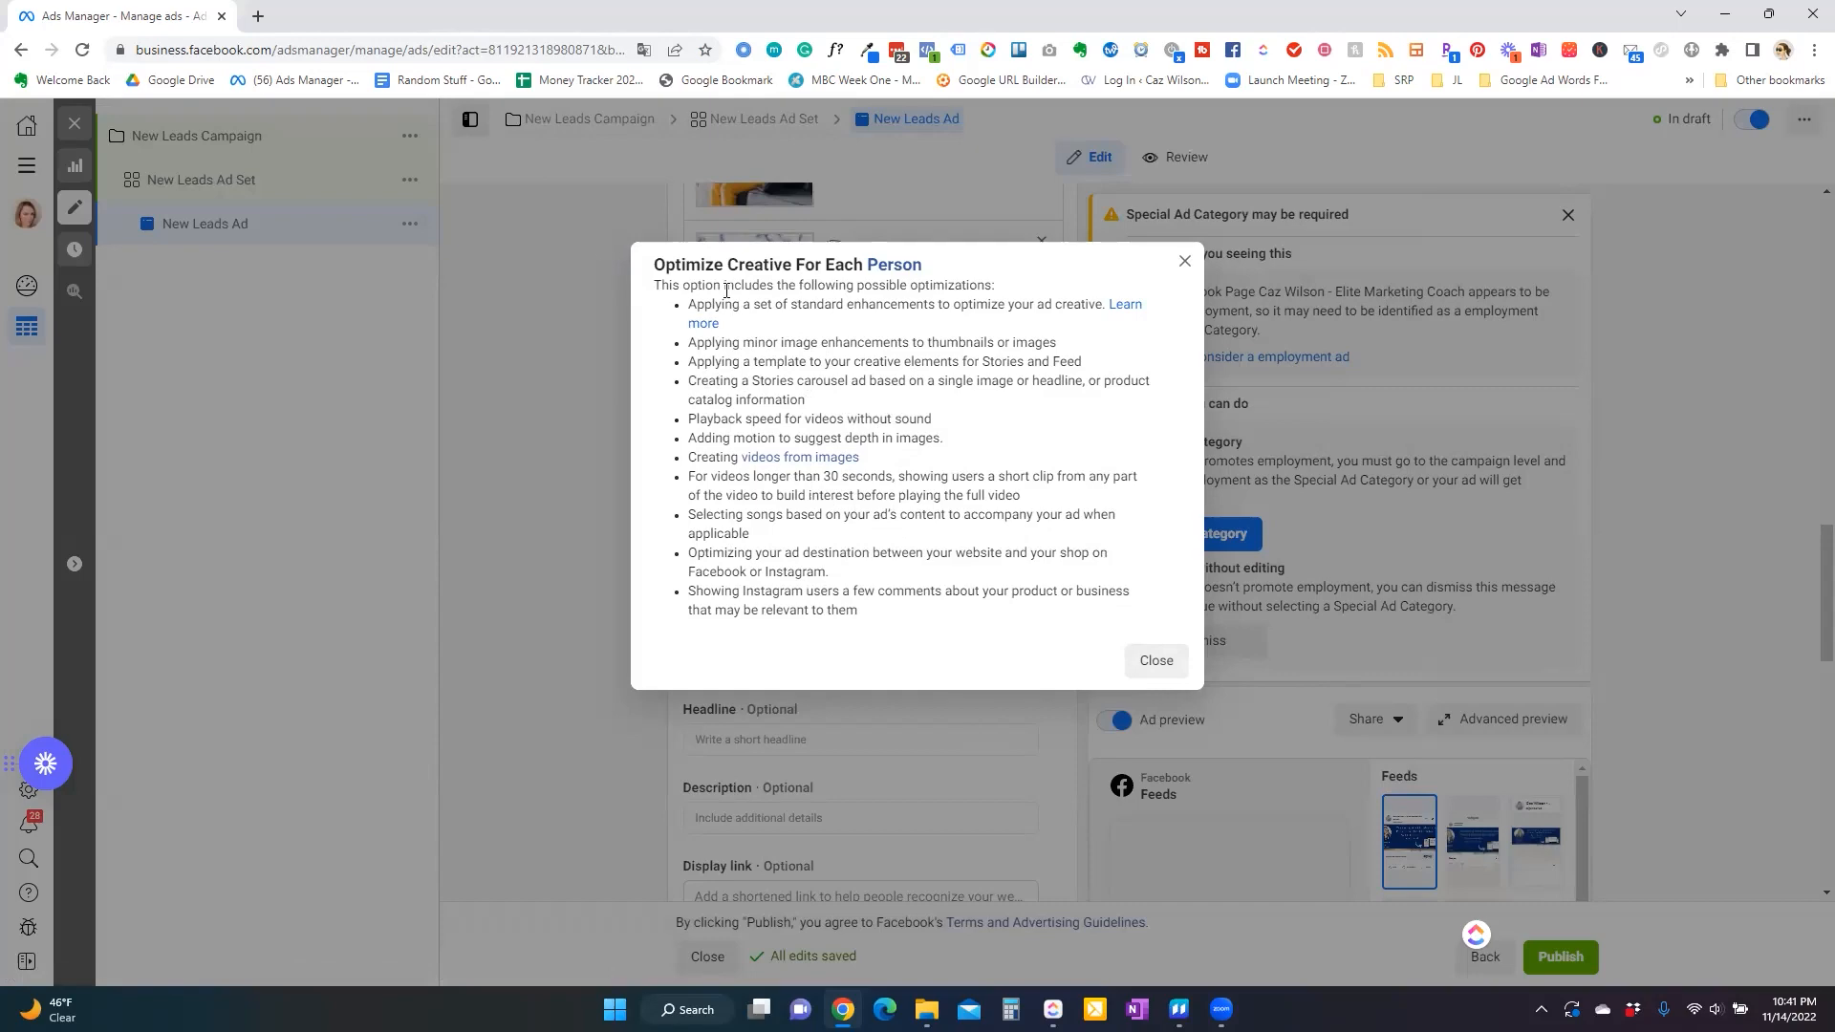
pyautogui.click(1185, 264)
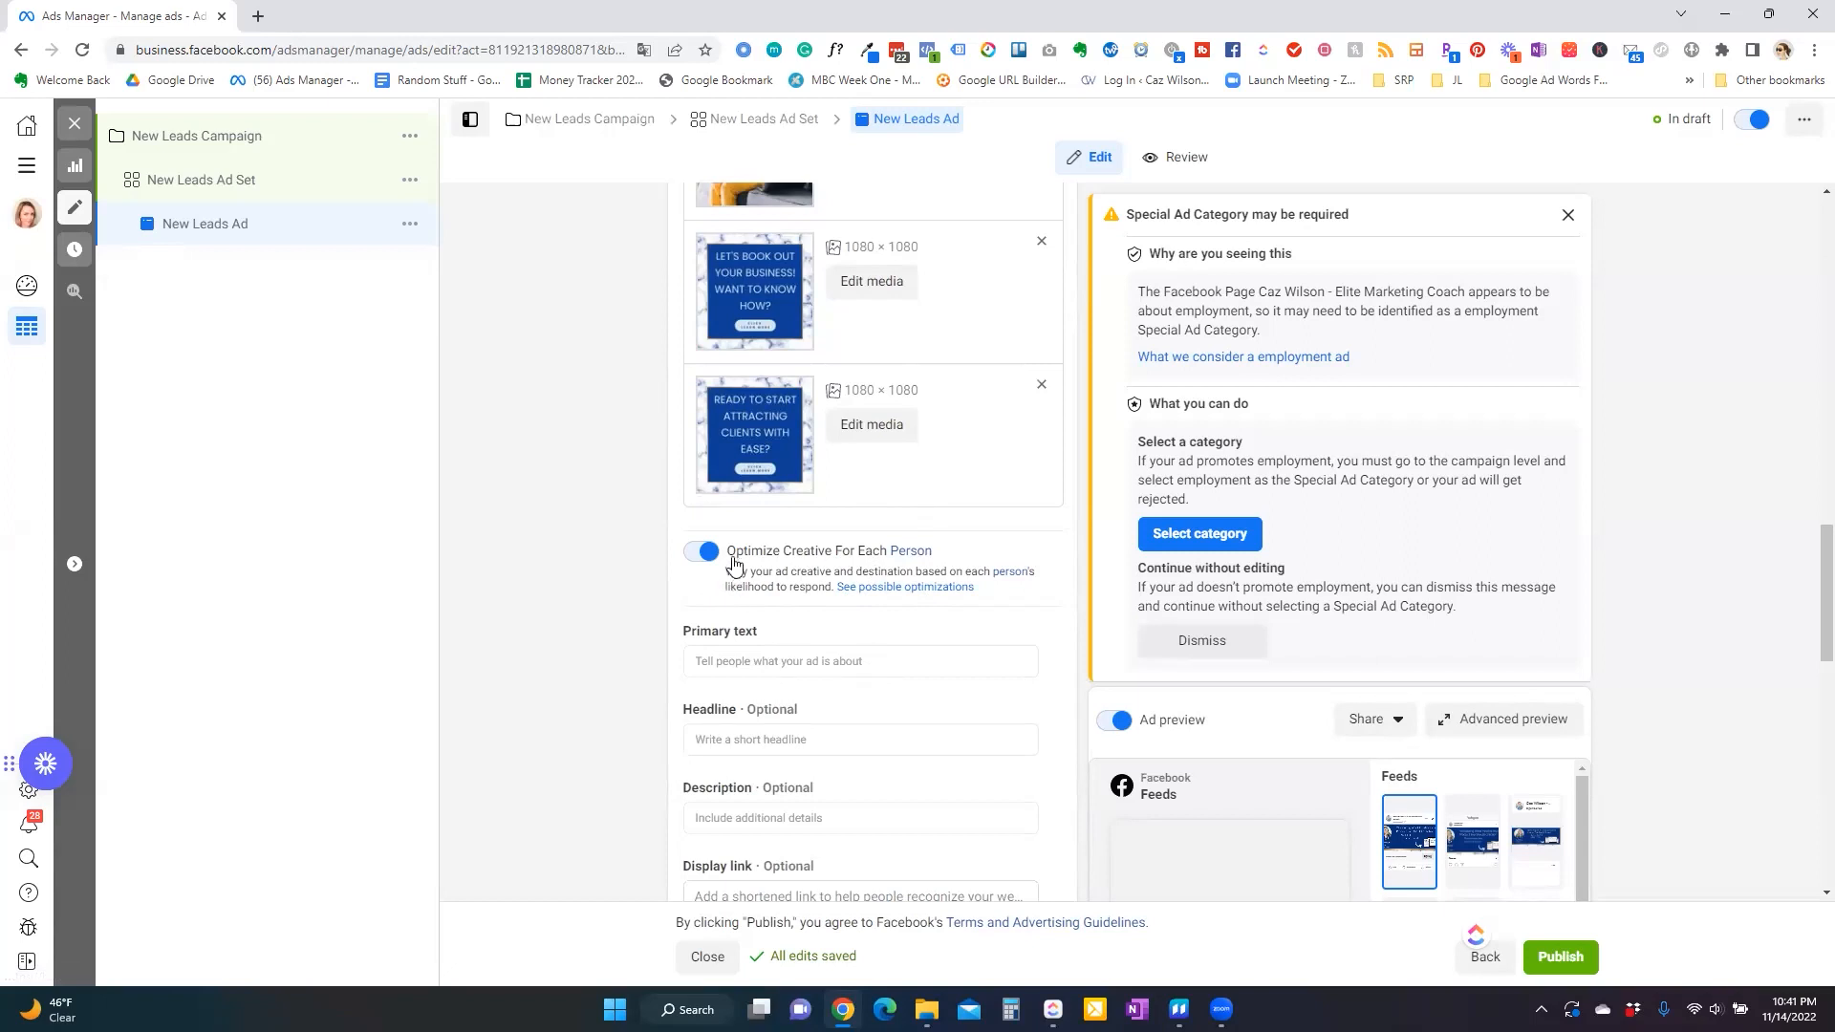
# Turn off Optimize Creative For Each Person and enter primary text 'Ready to simplify your marketing? Click below to find out how'.
pyautogui.click(782, 661)
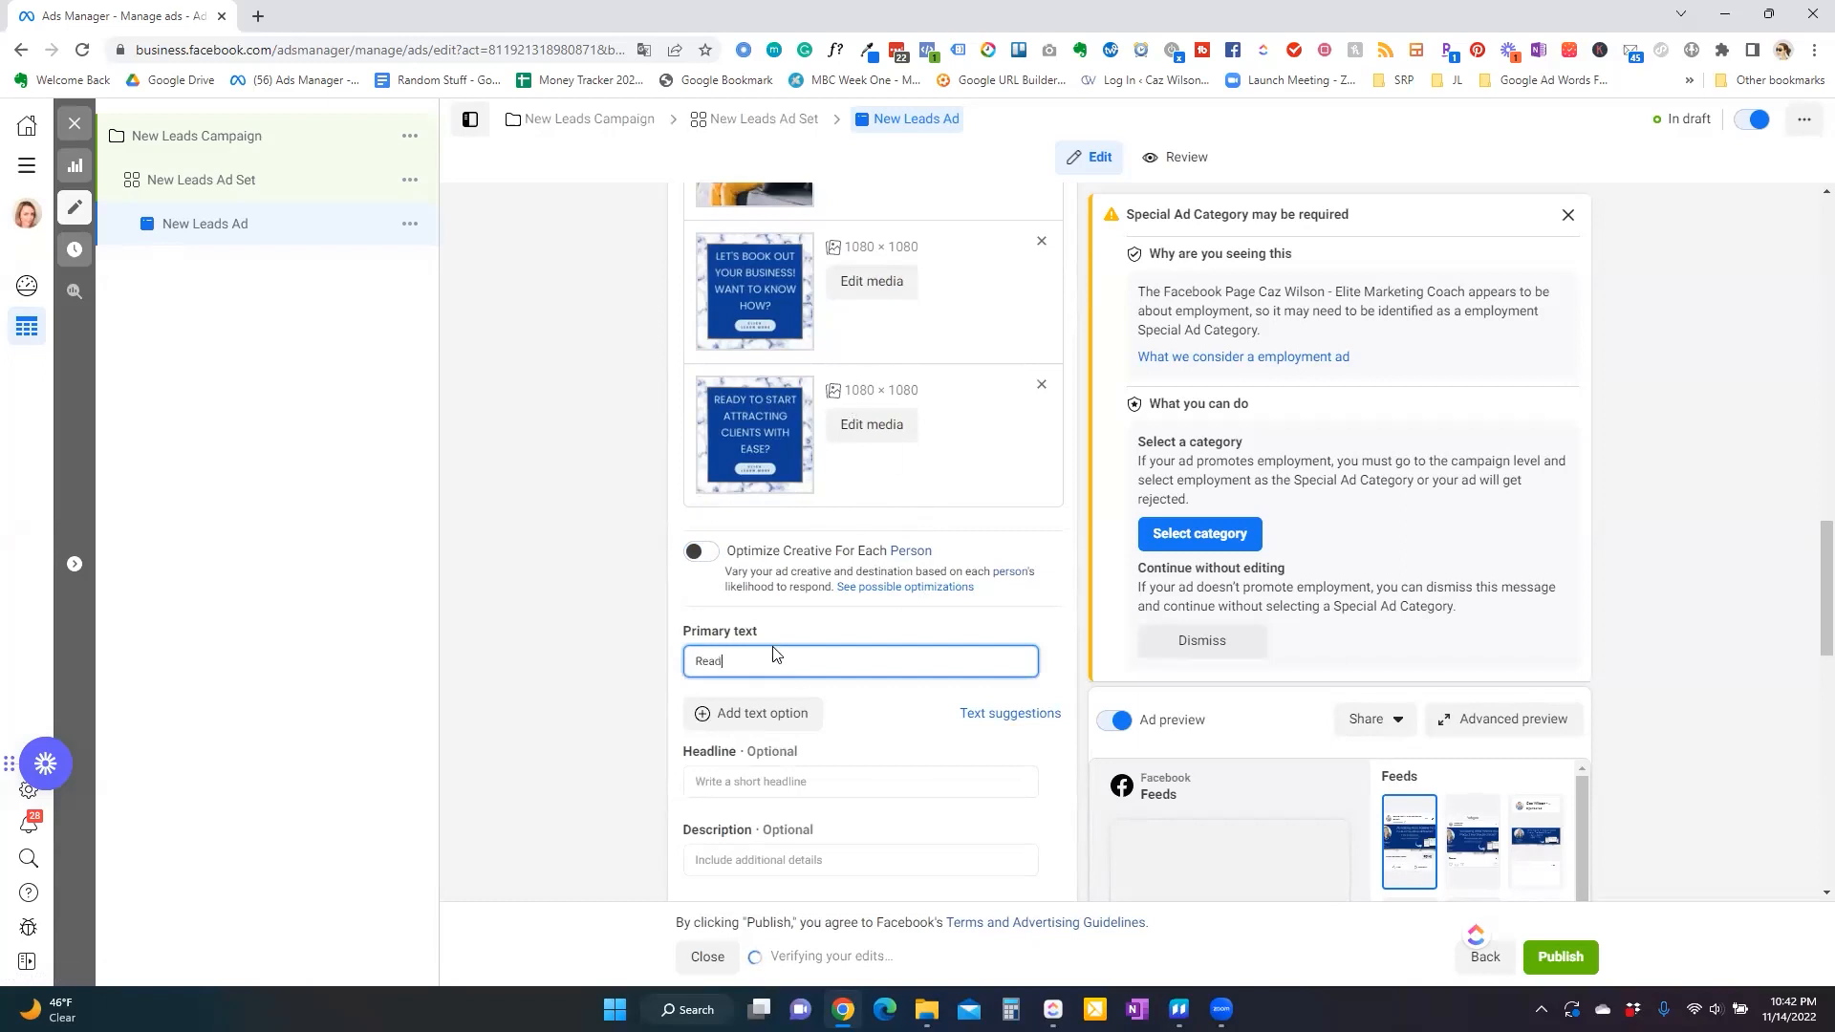
pyautogui.write('Ready to simplify')
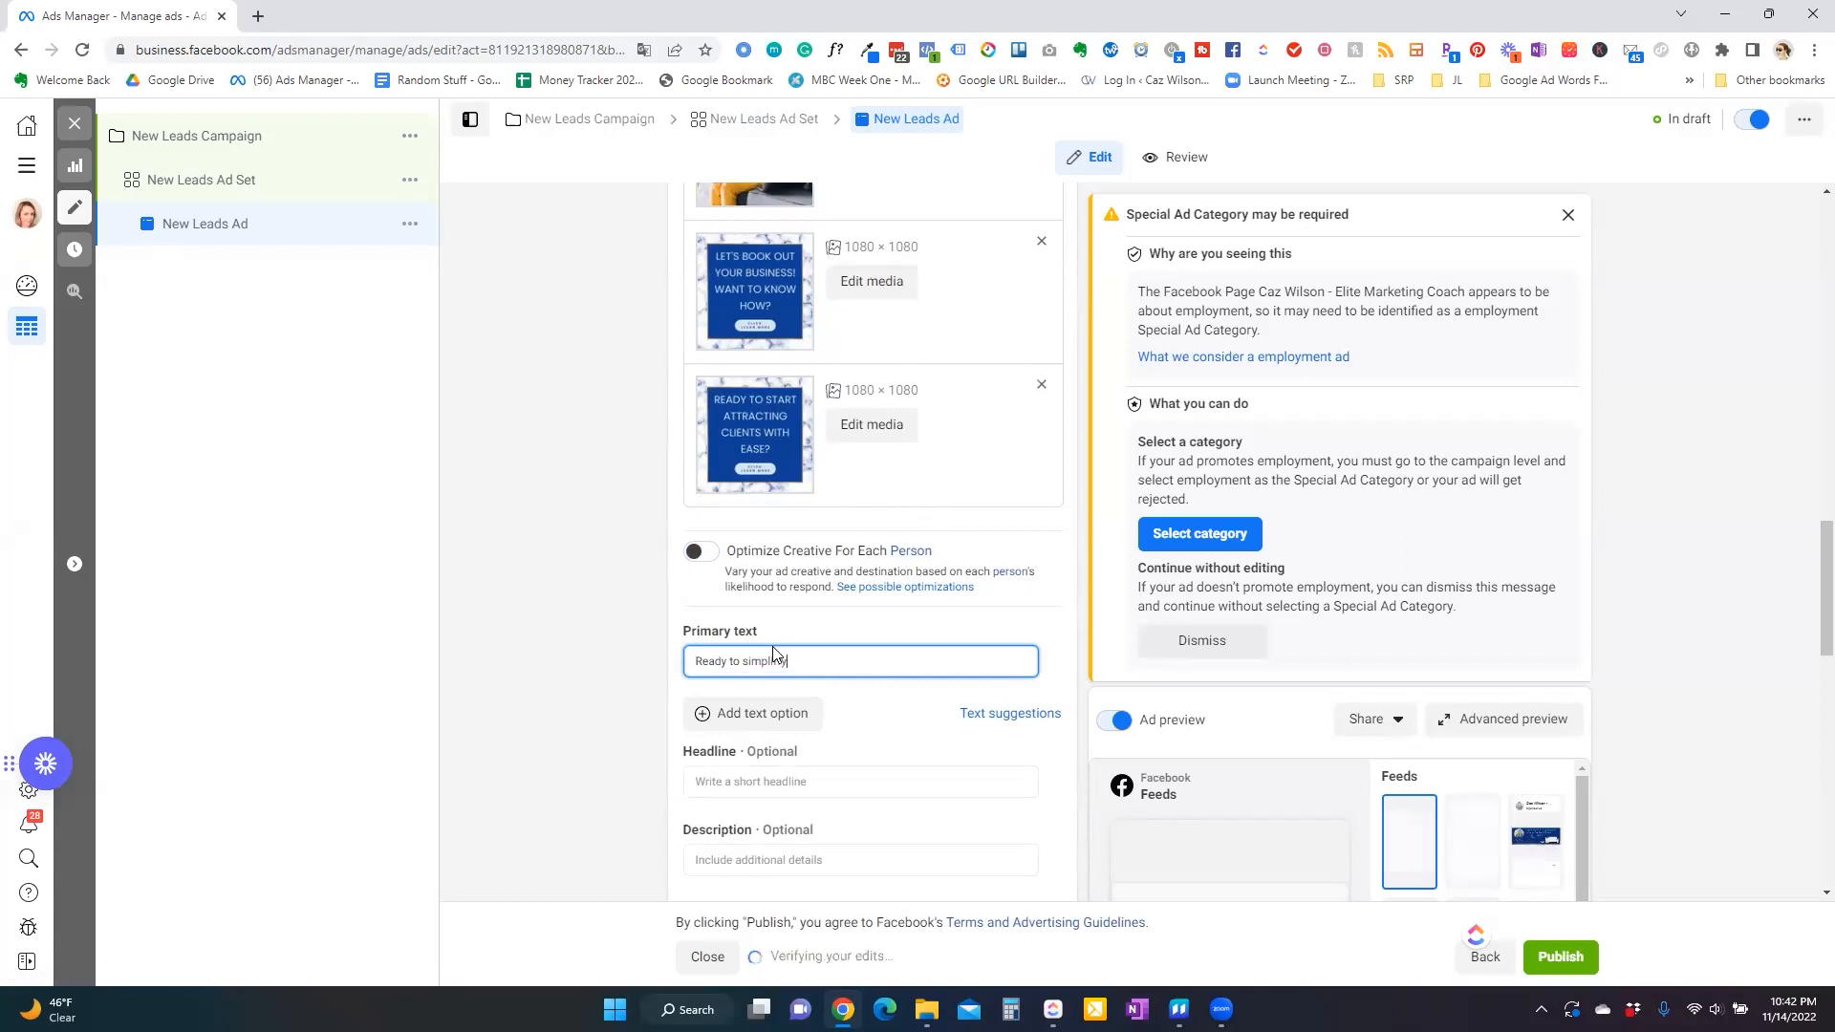
pyautogui.write(' your marketing')
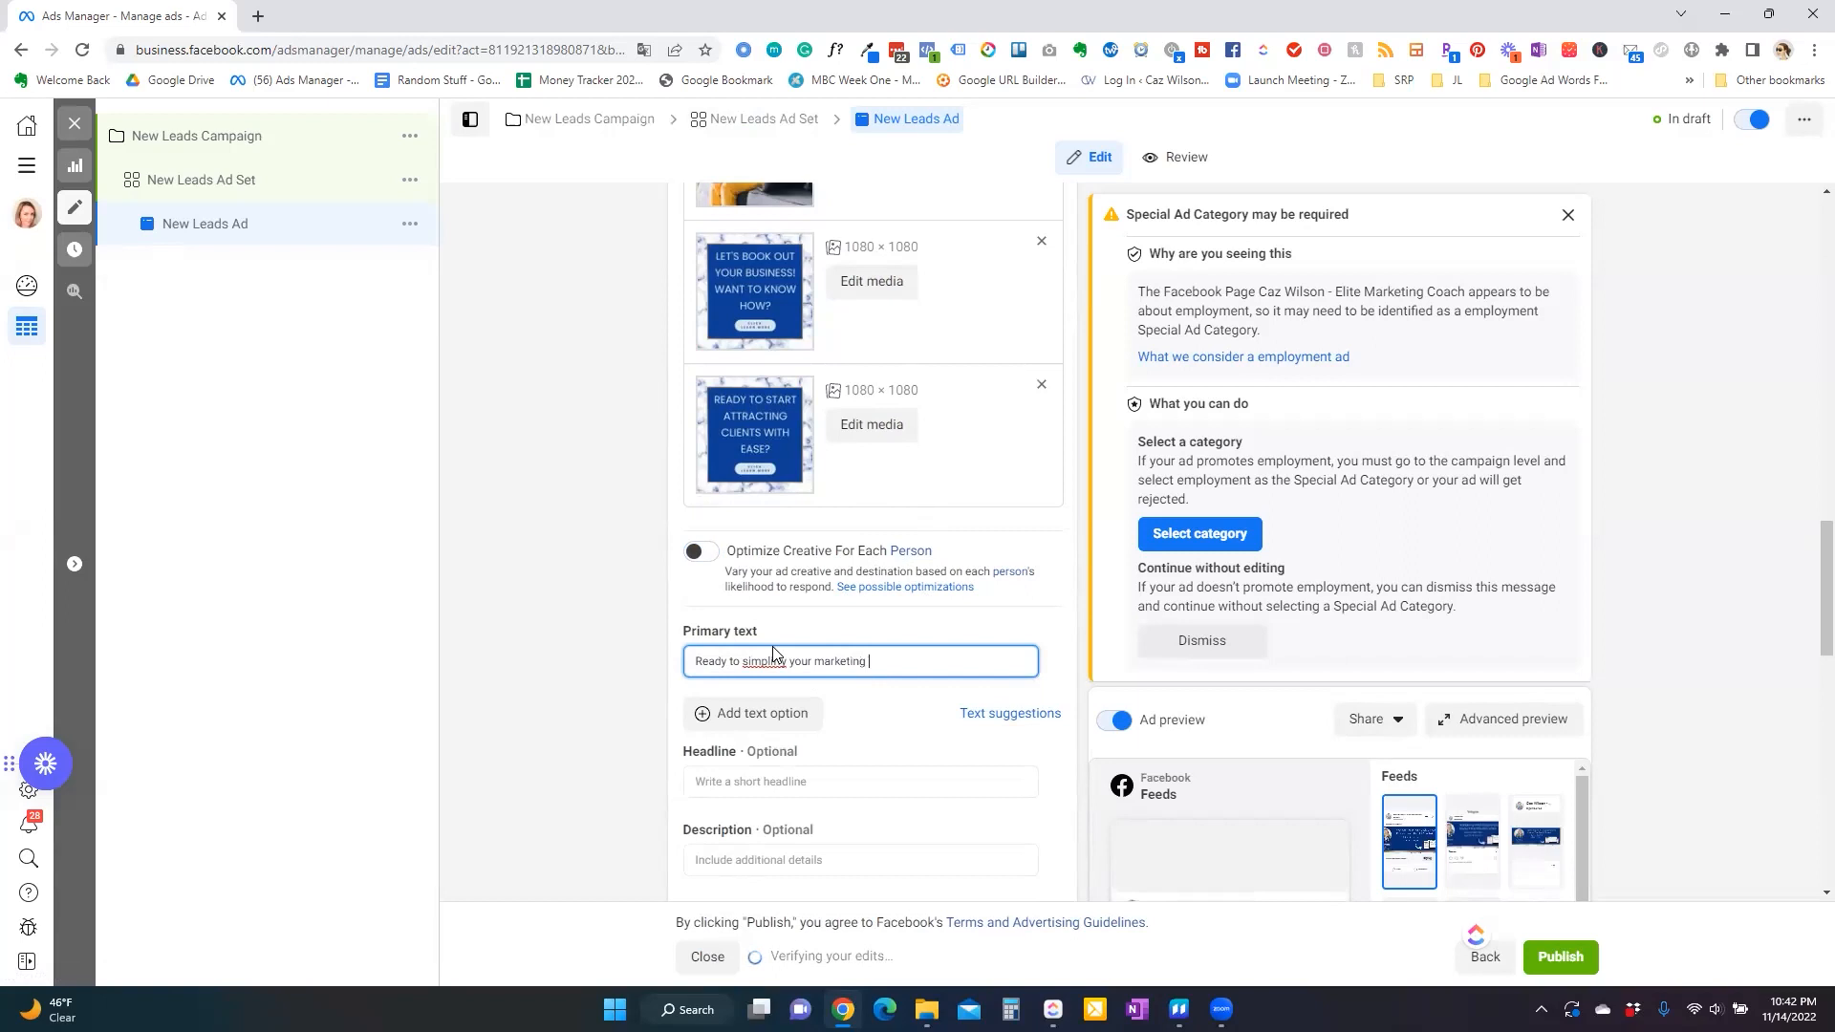
pyautogui.write('? Click below to find out how')
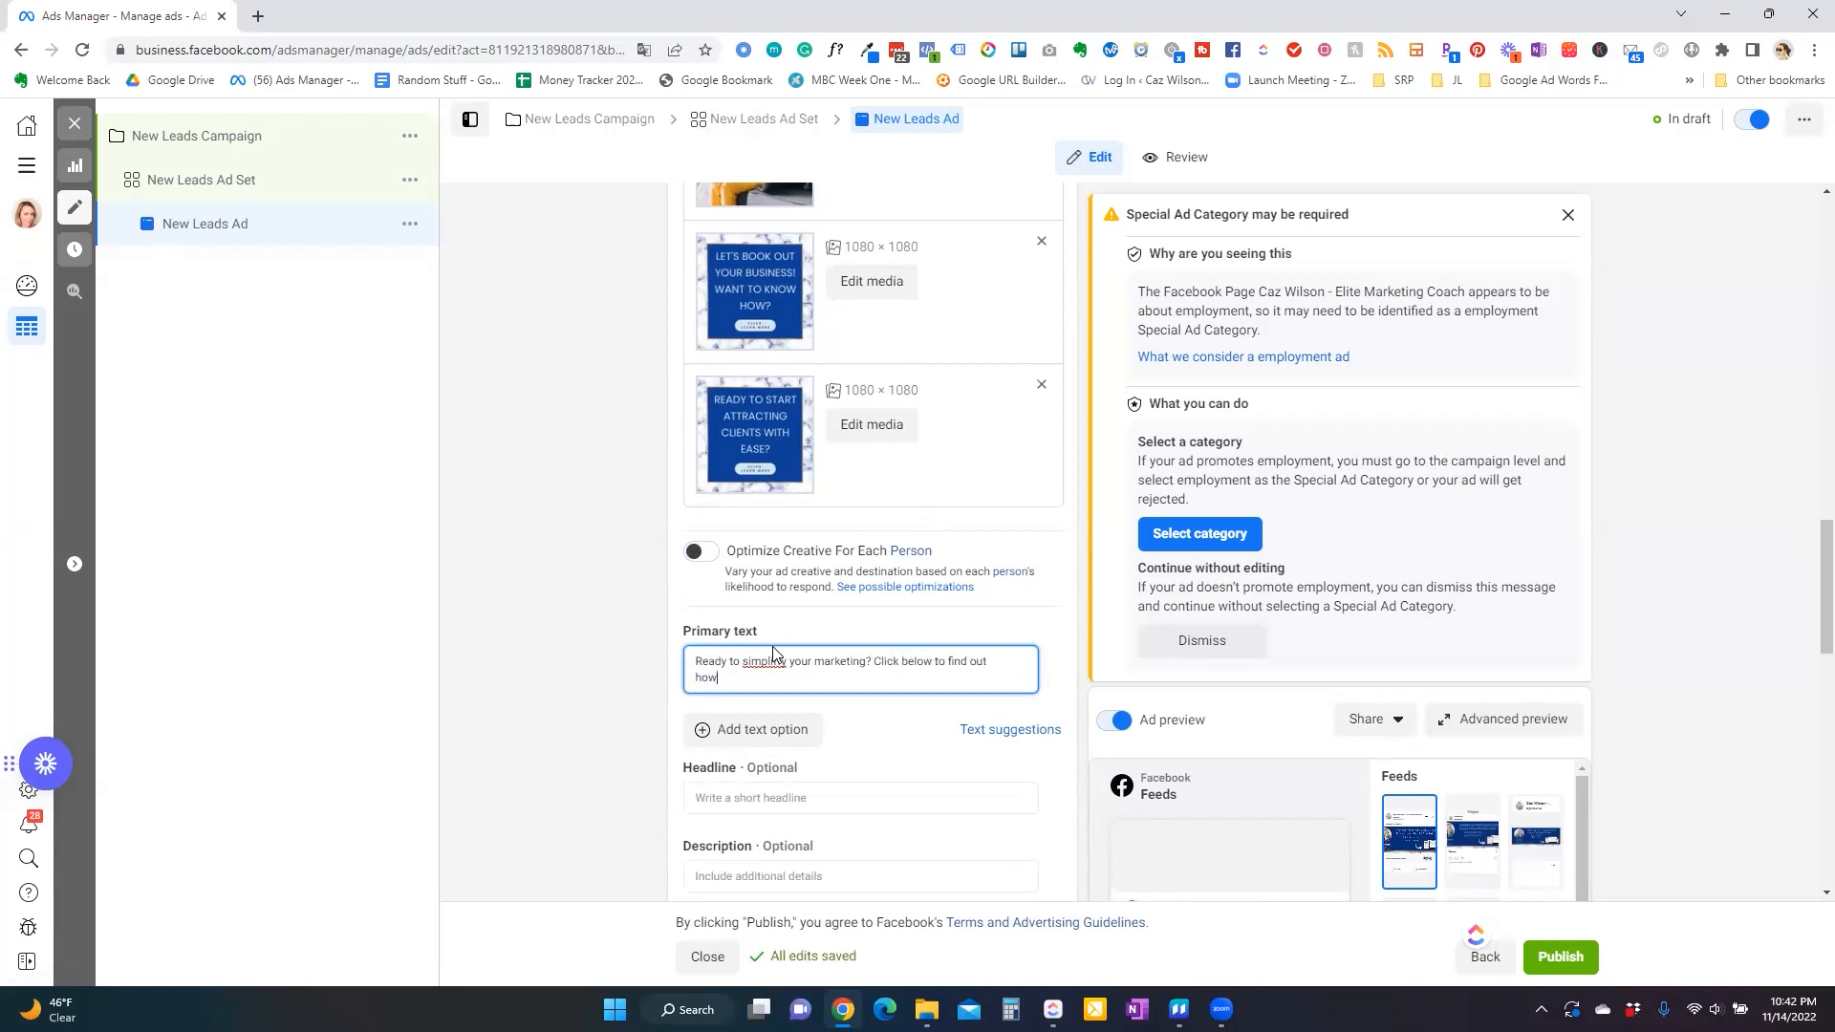
pyautogui.rightClick(782, 661)
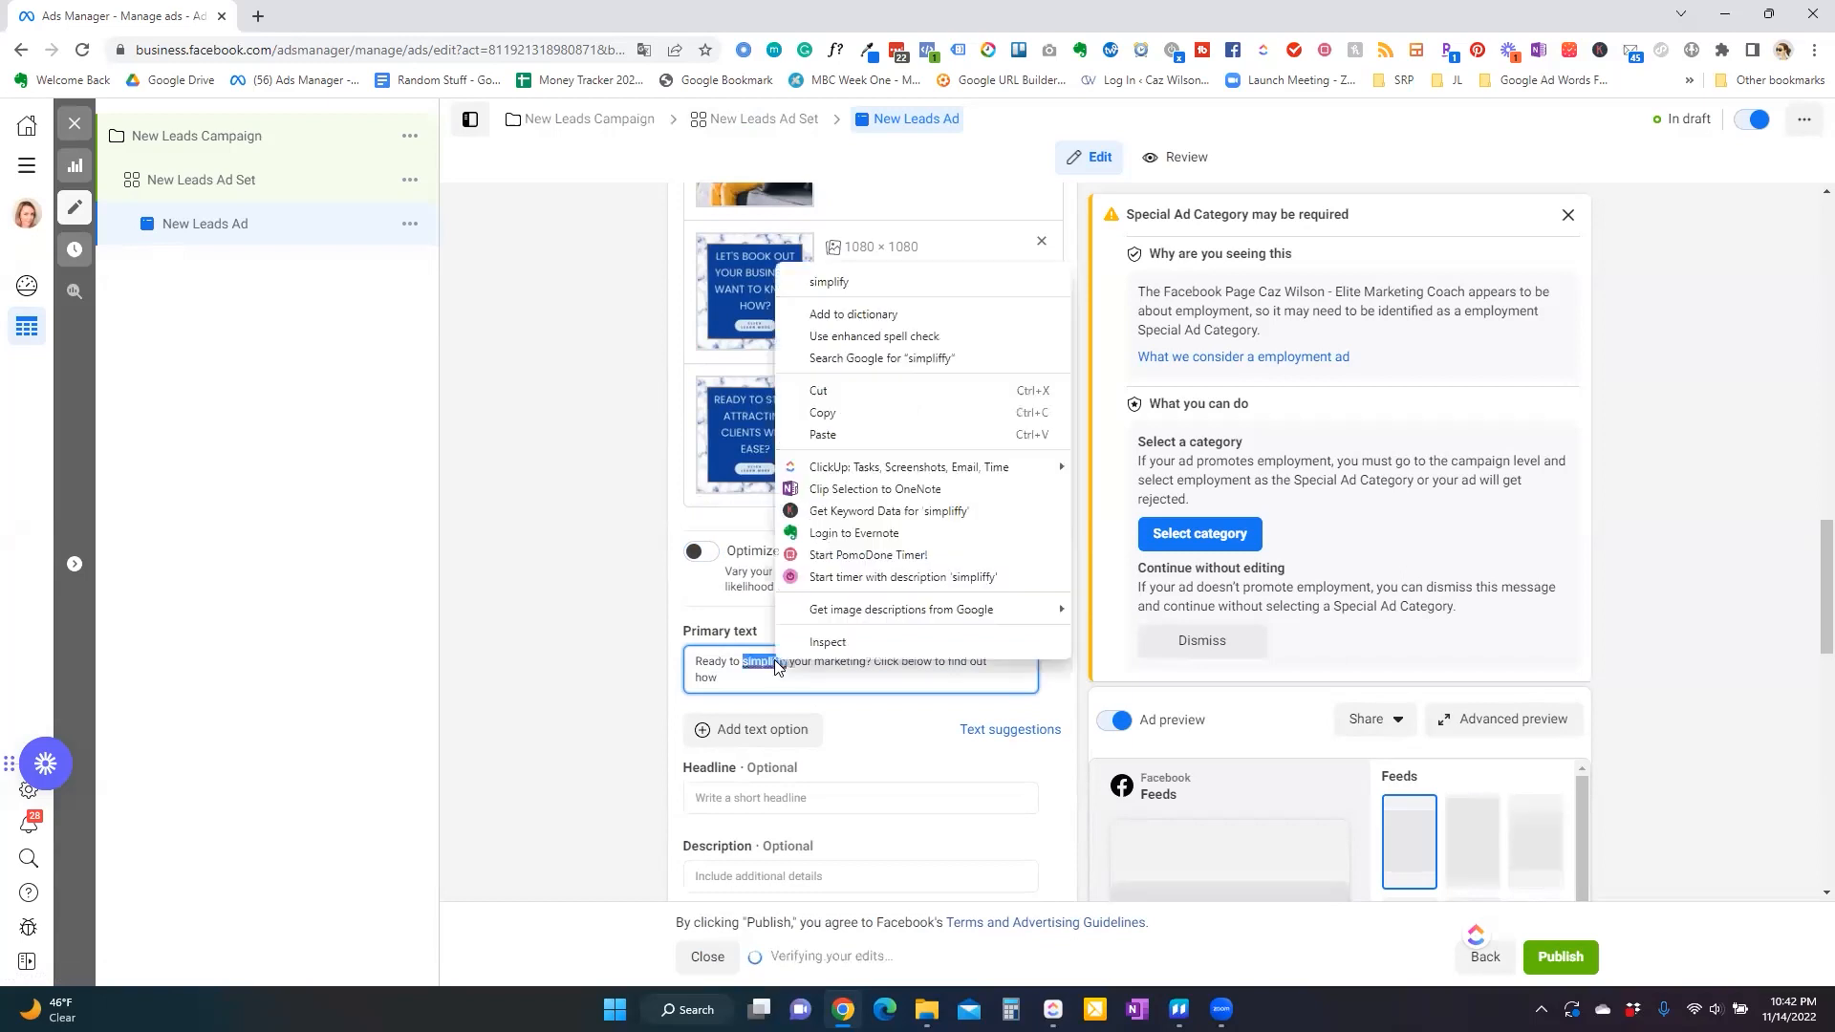
pyautogui.click(832, 283)
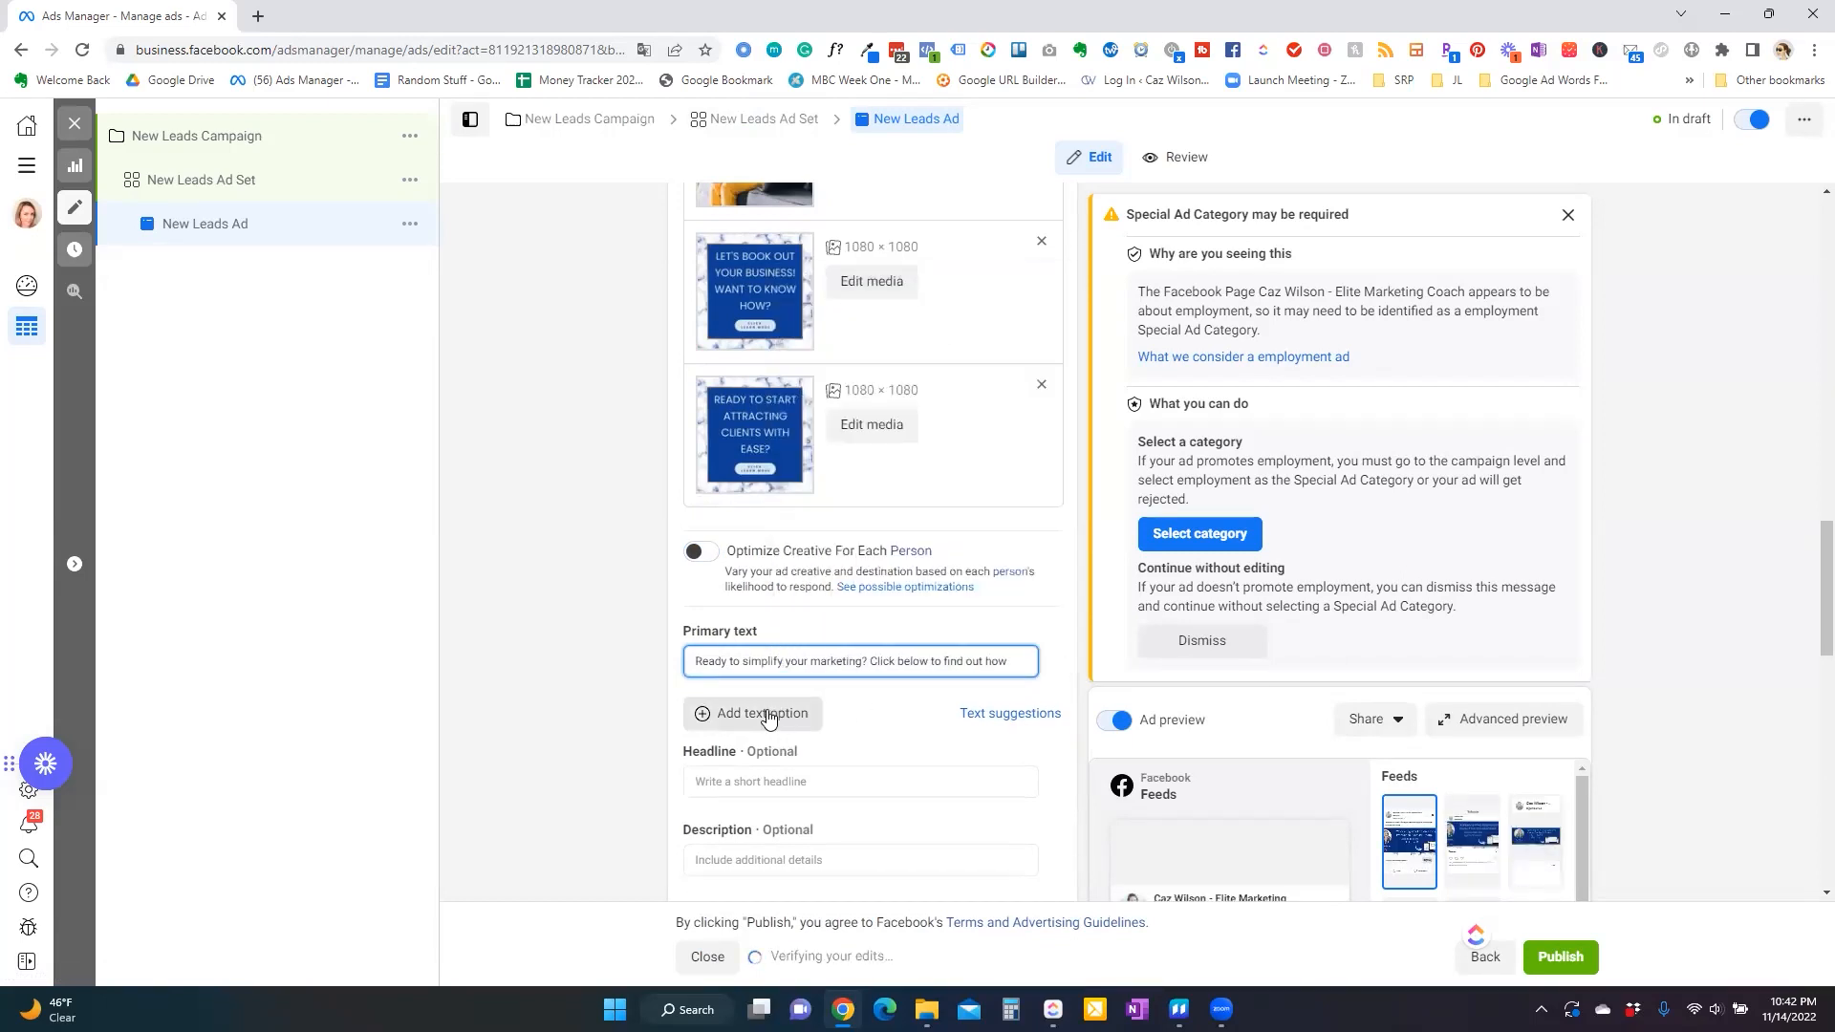
# Add a second primary text option: 'Fed up with the confusion of marketing your business?', a self-introduction line, then 'But then I got this checklist'.
pyautogui.click(765, 715)
pyautogui.click(715, 707)
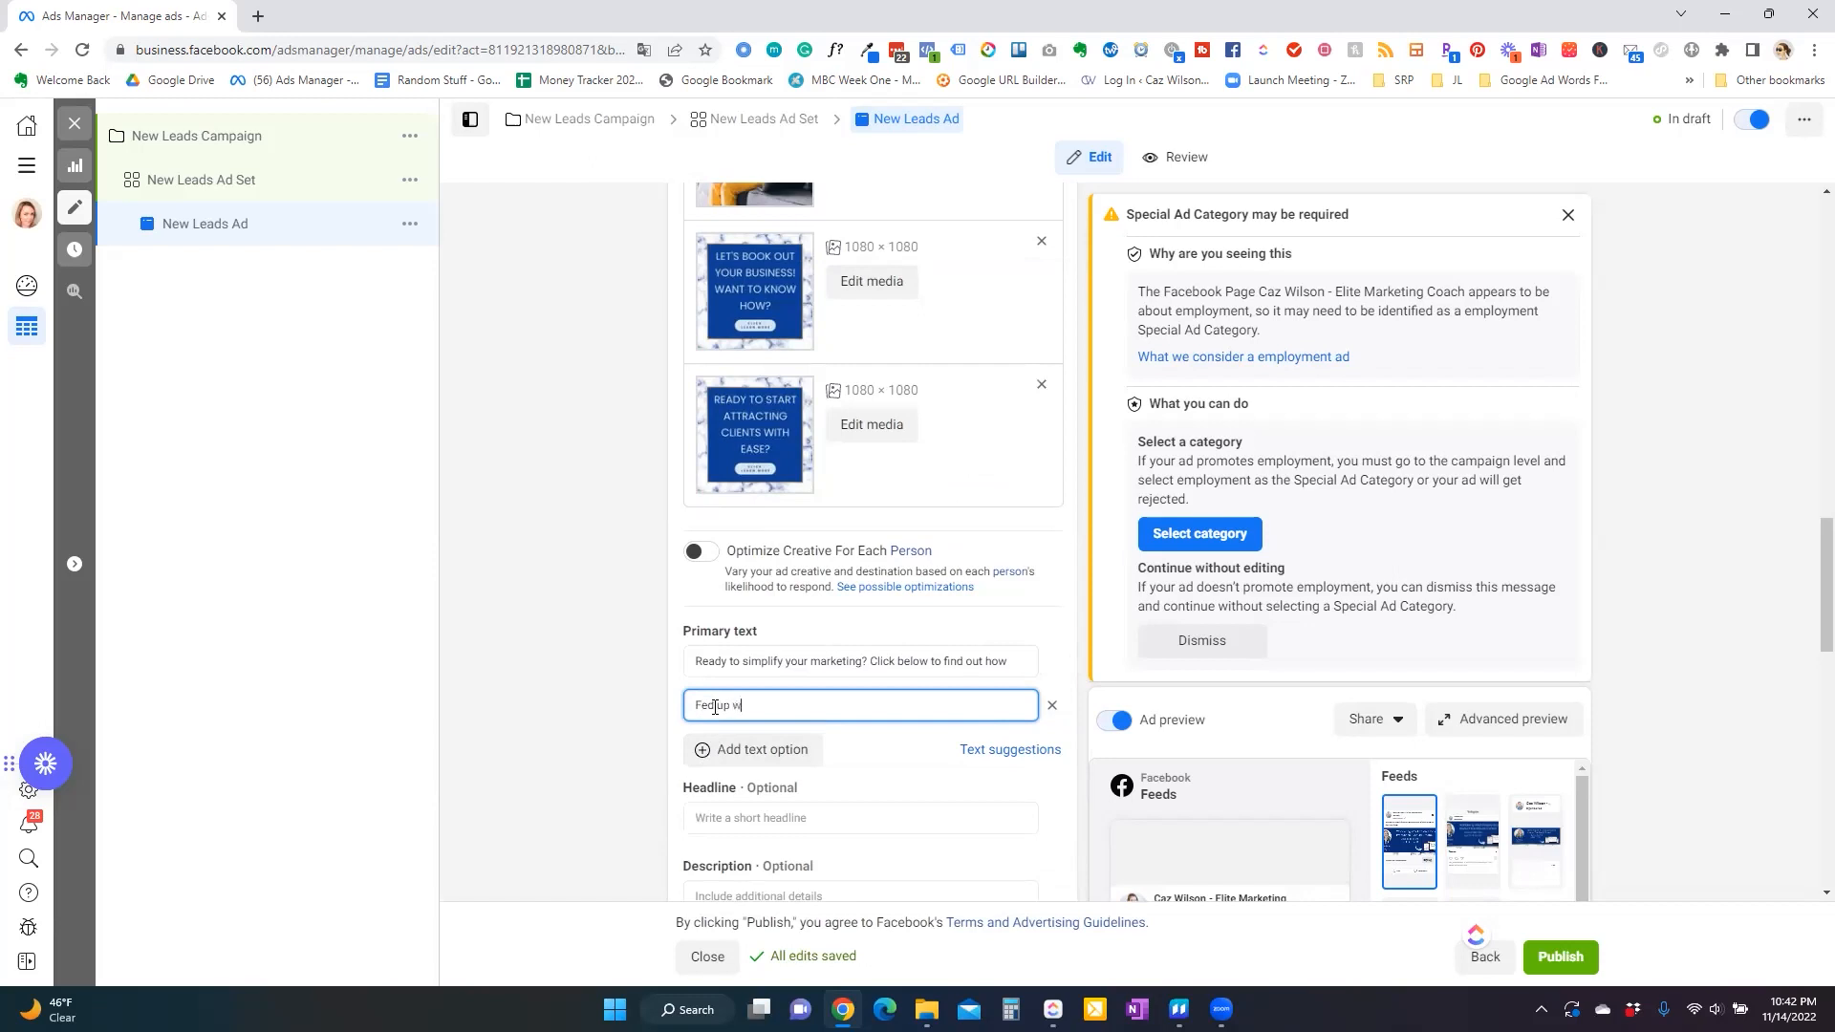
pyautogui.write('Fed up with the confusion of marketing your business?')
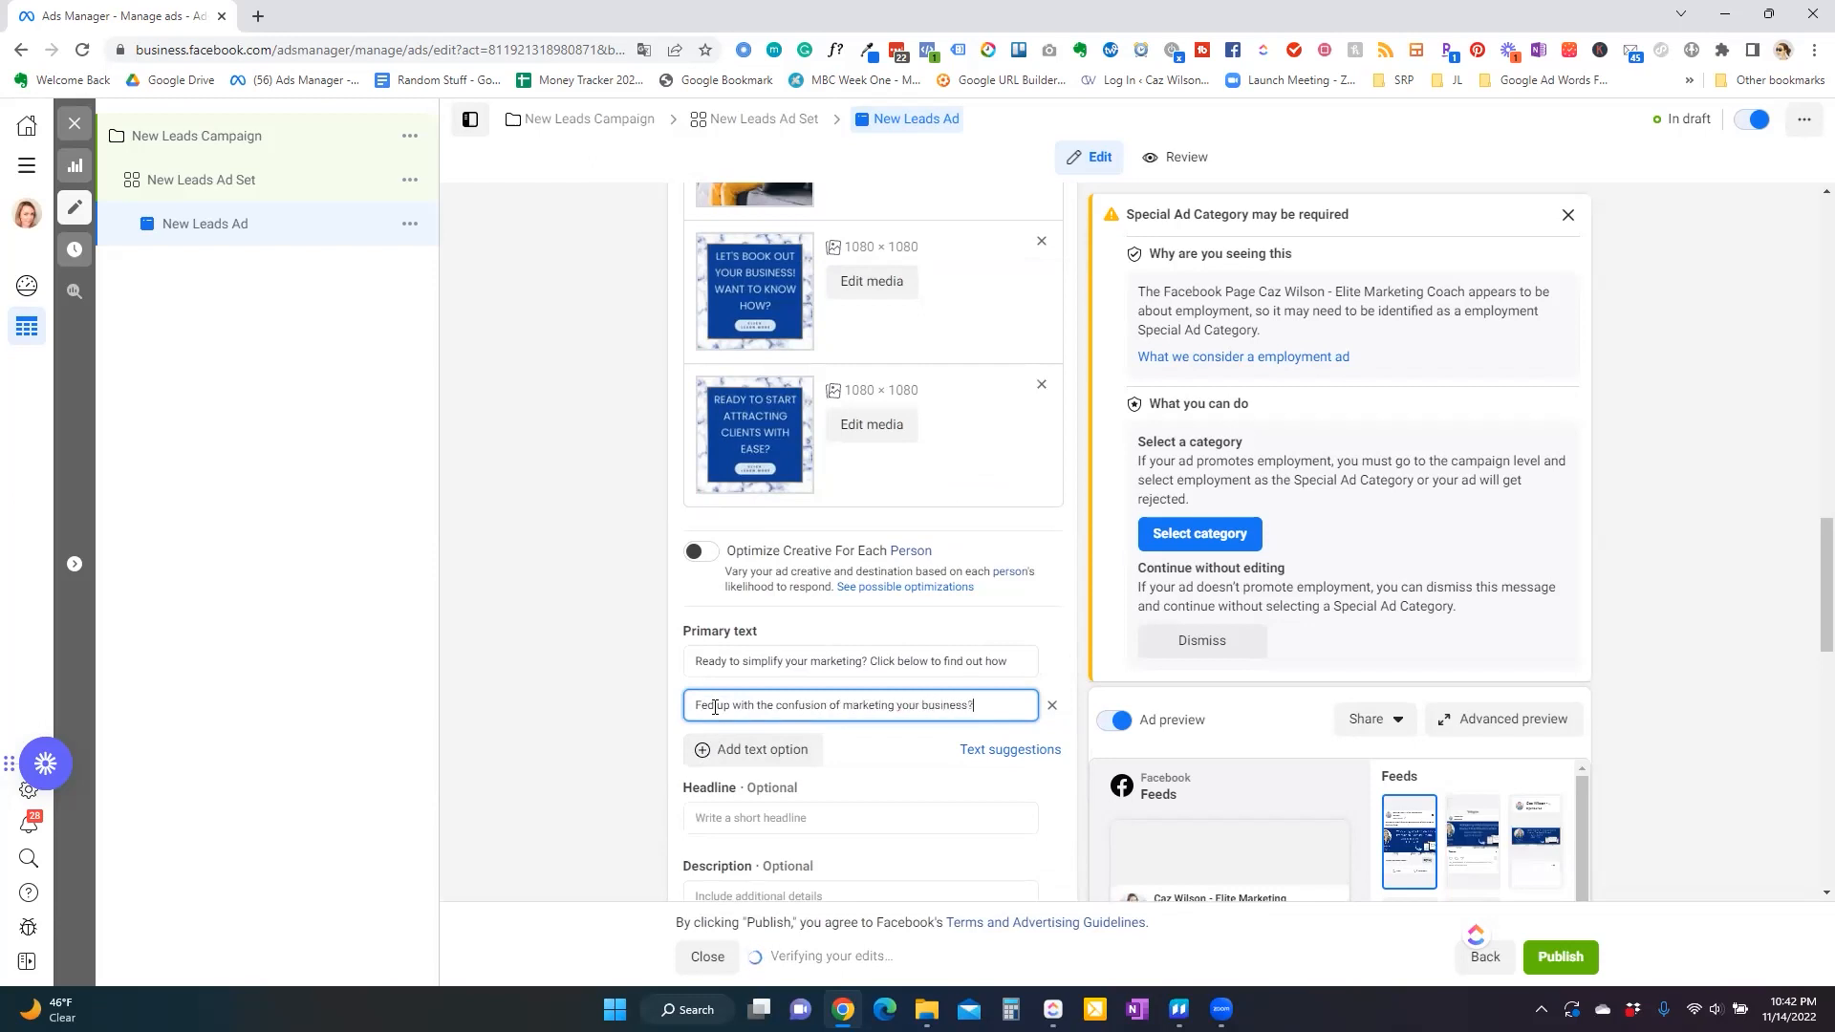
pyautogui.press('Return')
pyautogui.press('Return')
pyautogui.write("I'm Caz, ")
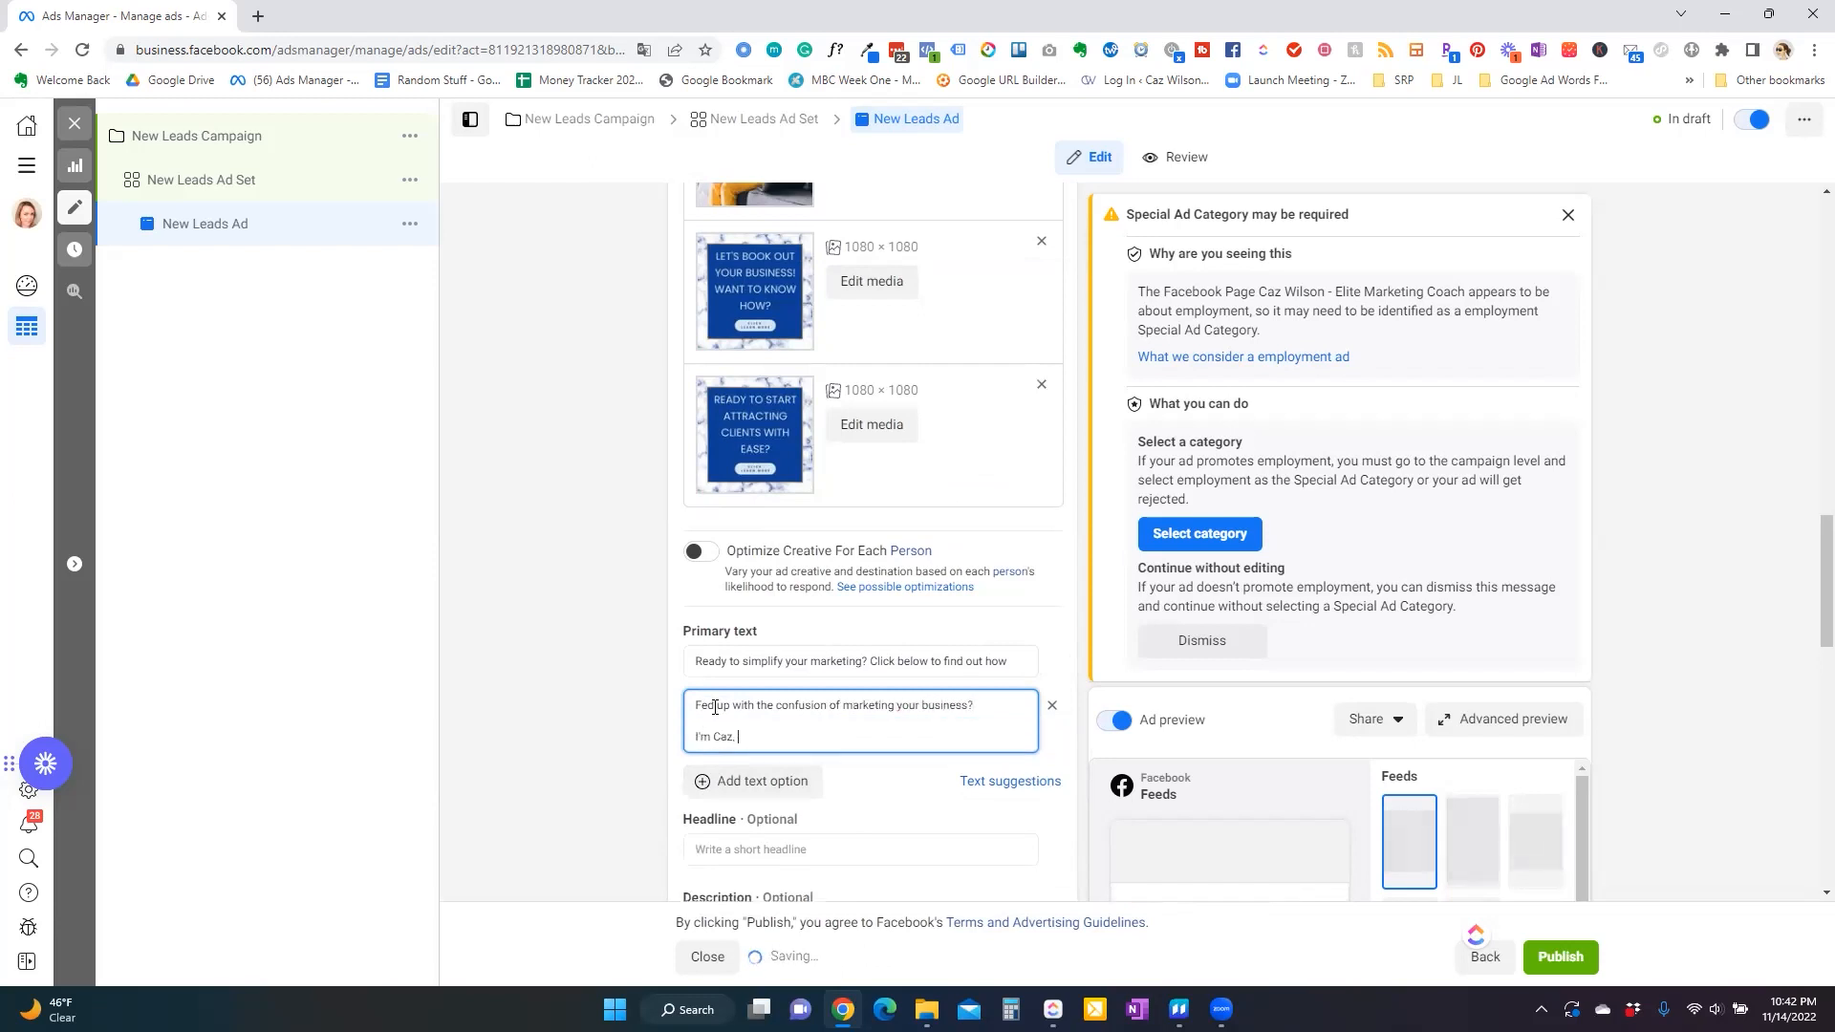
pyautogui.write('I used to hate ma')
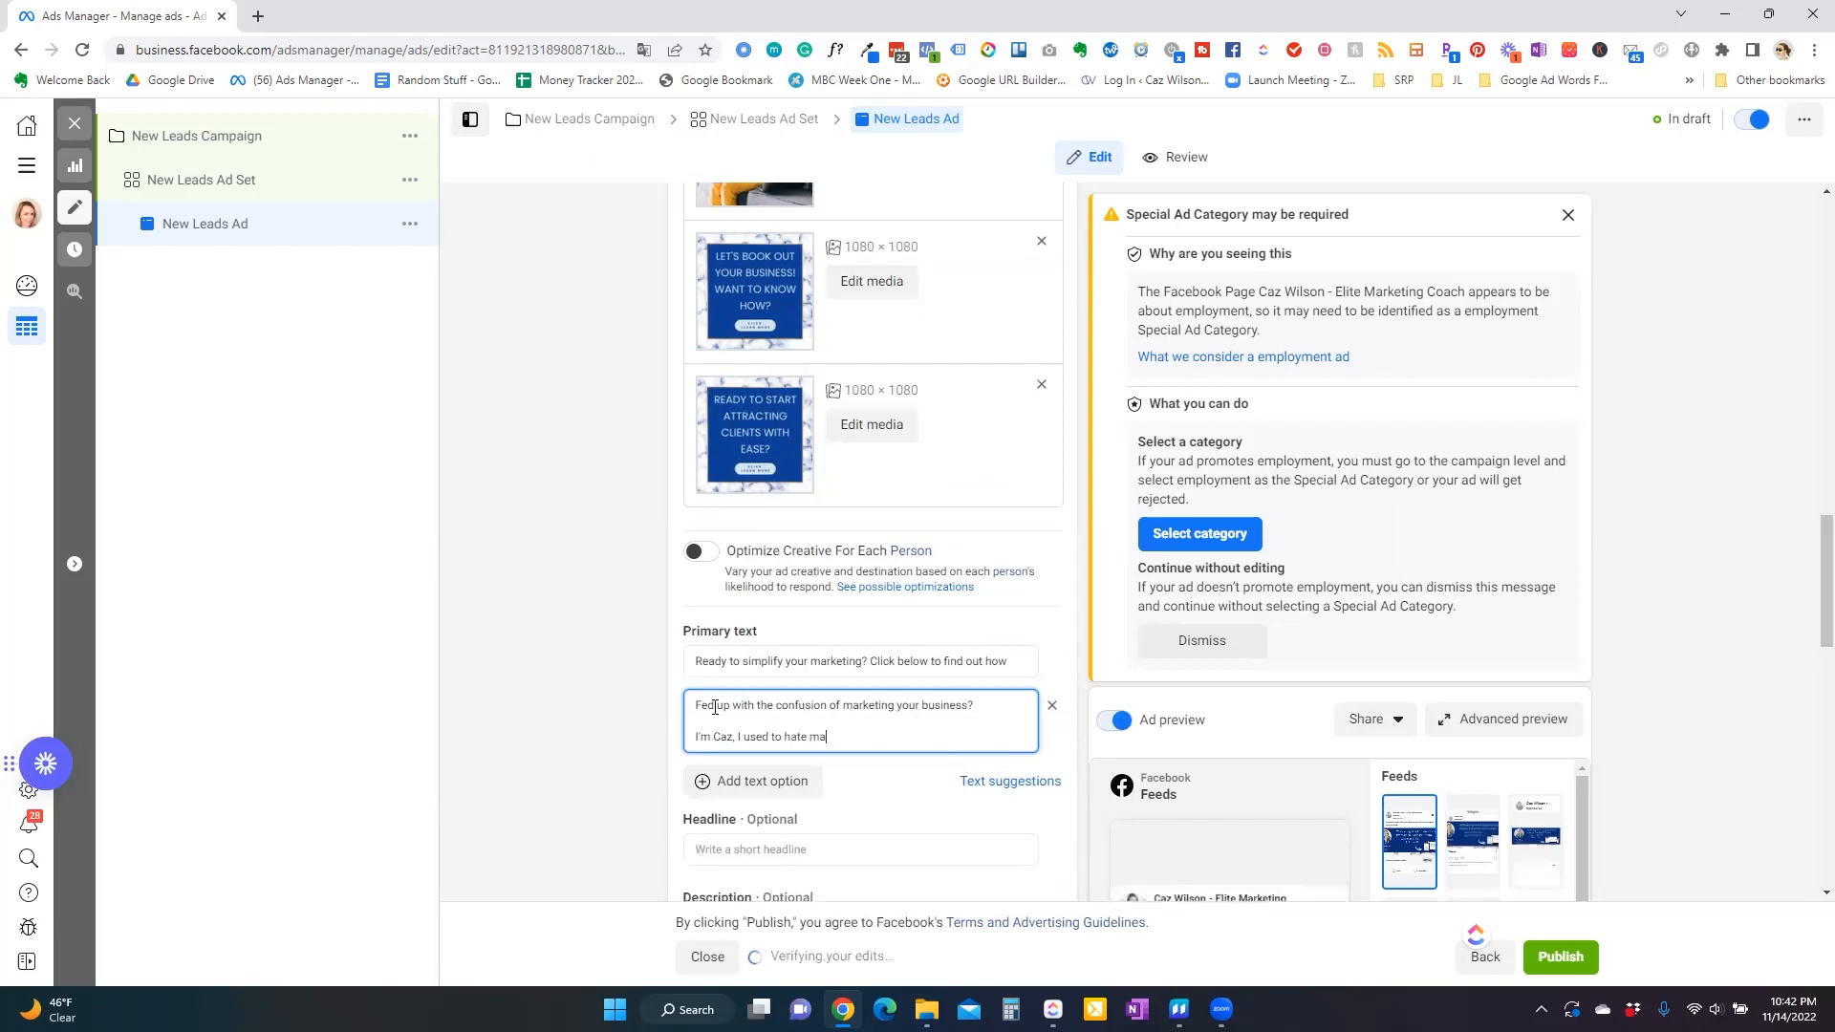
pyautogui.write('rkeitng also.')
pyautogui.press('Return')
pyautogui.press('Return')
pyautogui.write('But then I got this ced')
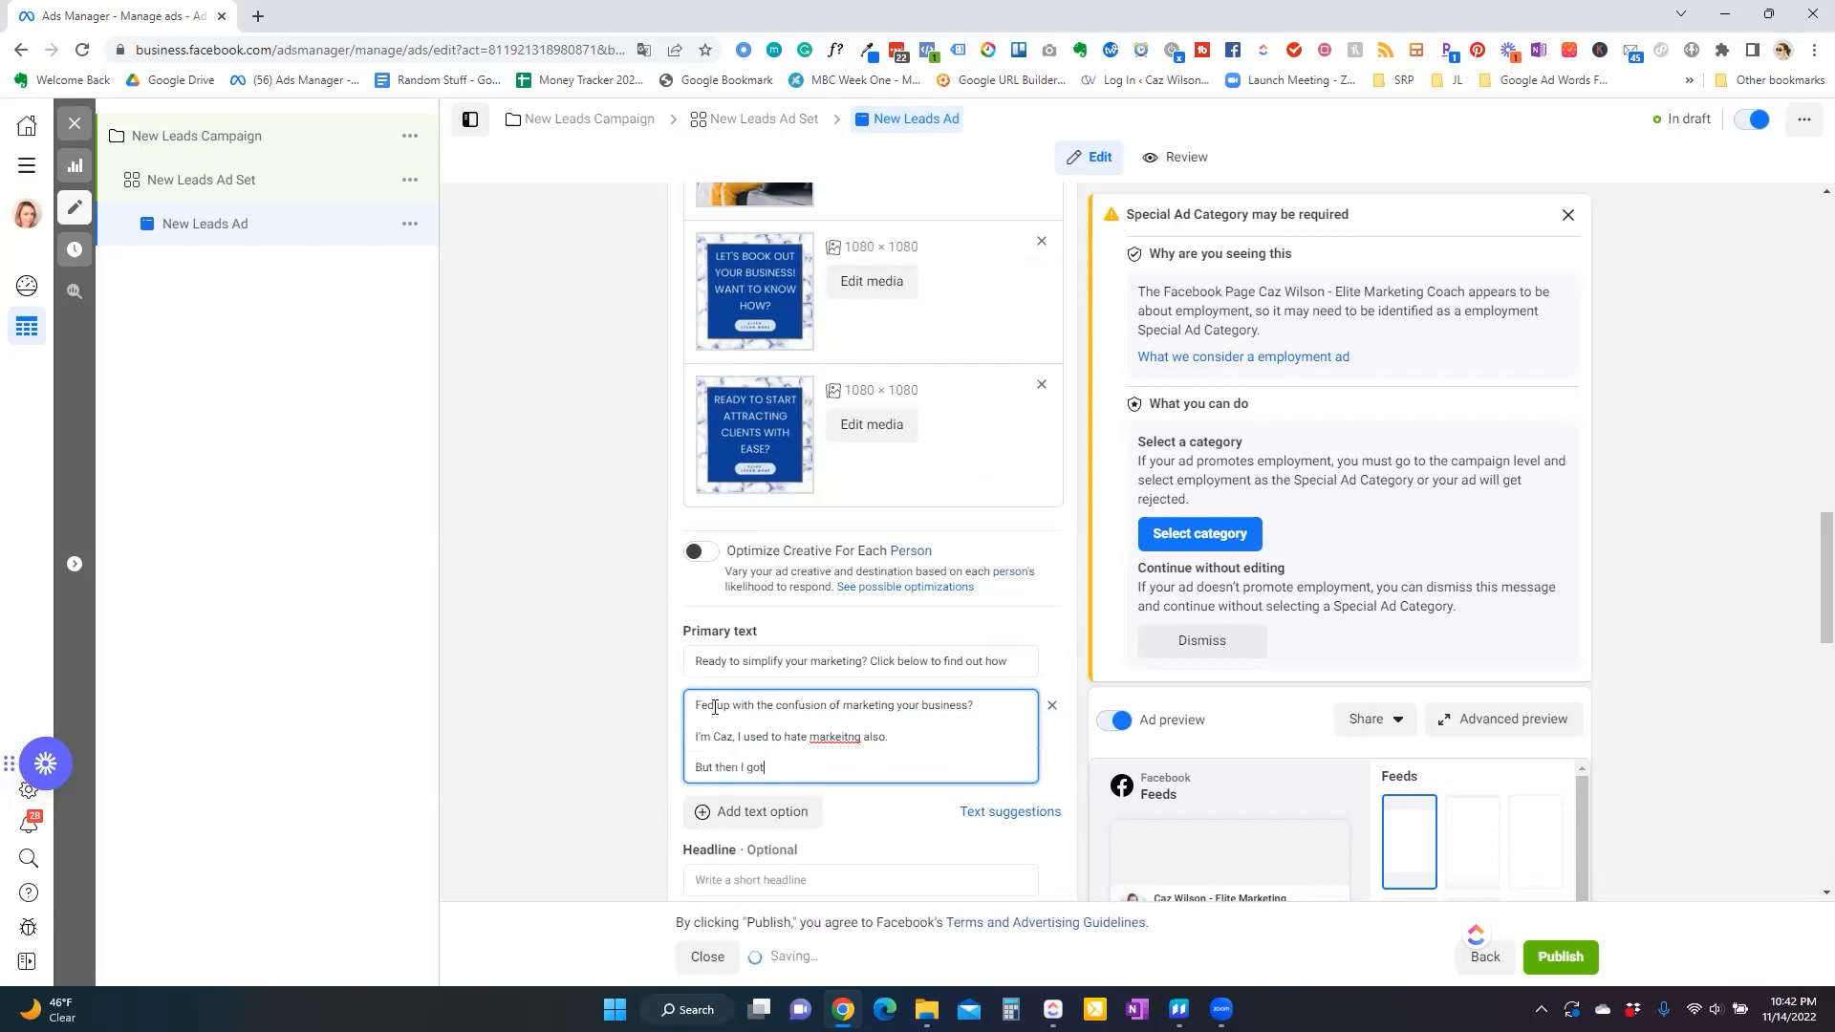
pyautogui.press('BackSpace')
pyautogui.press('BackSpace')
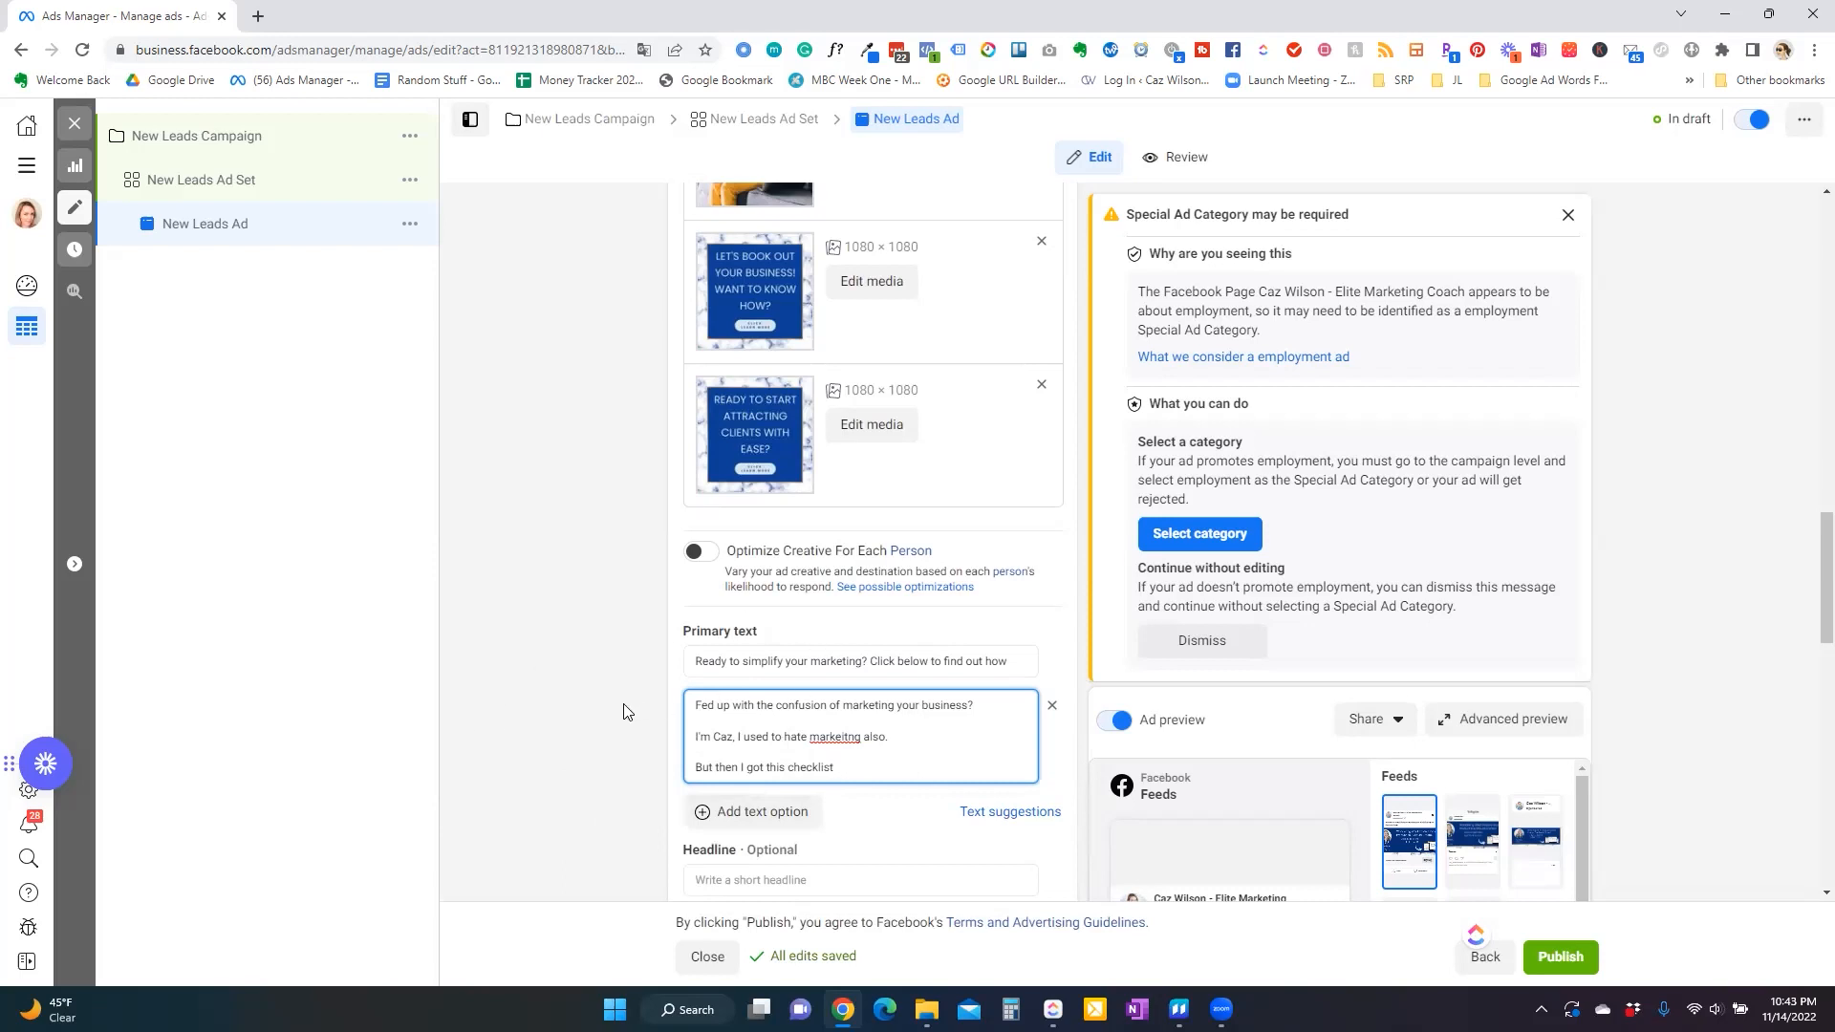
# Set the headline to 'FREE CHECKLIST!' and add a second headline option 'Download the checklist now > > >'.
pyautogui.scroll(-3, 561, 773)
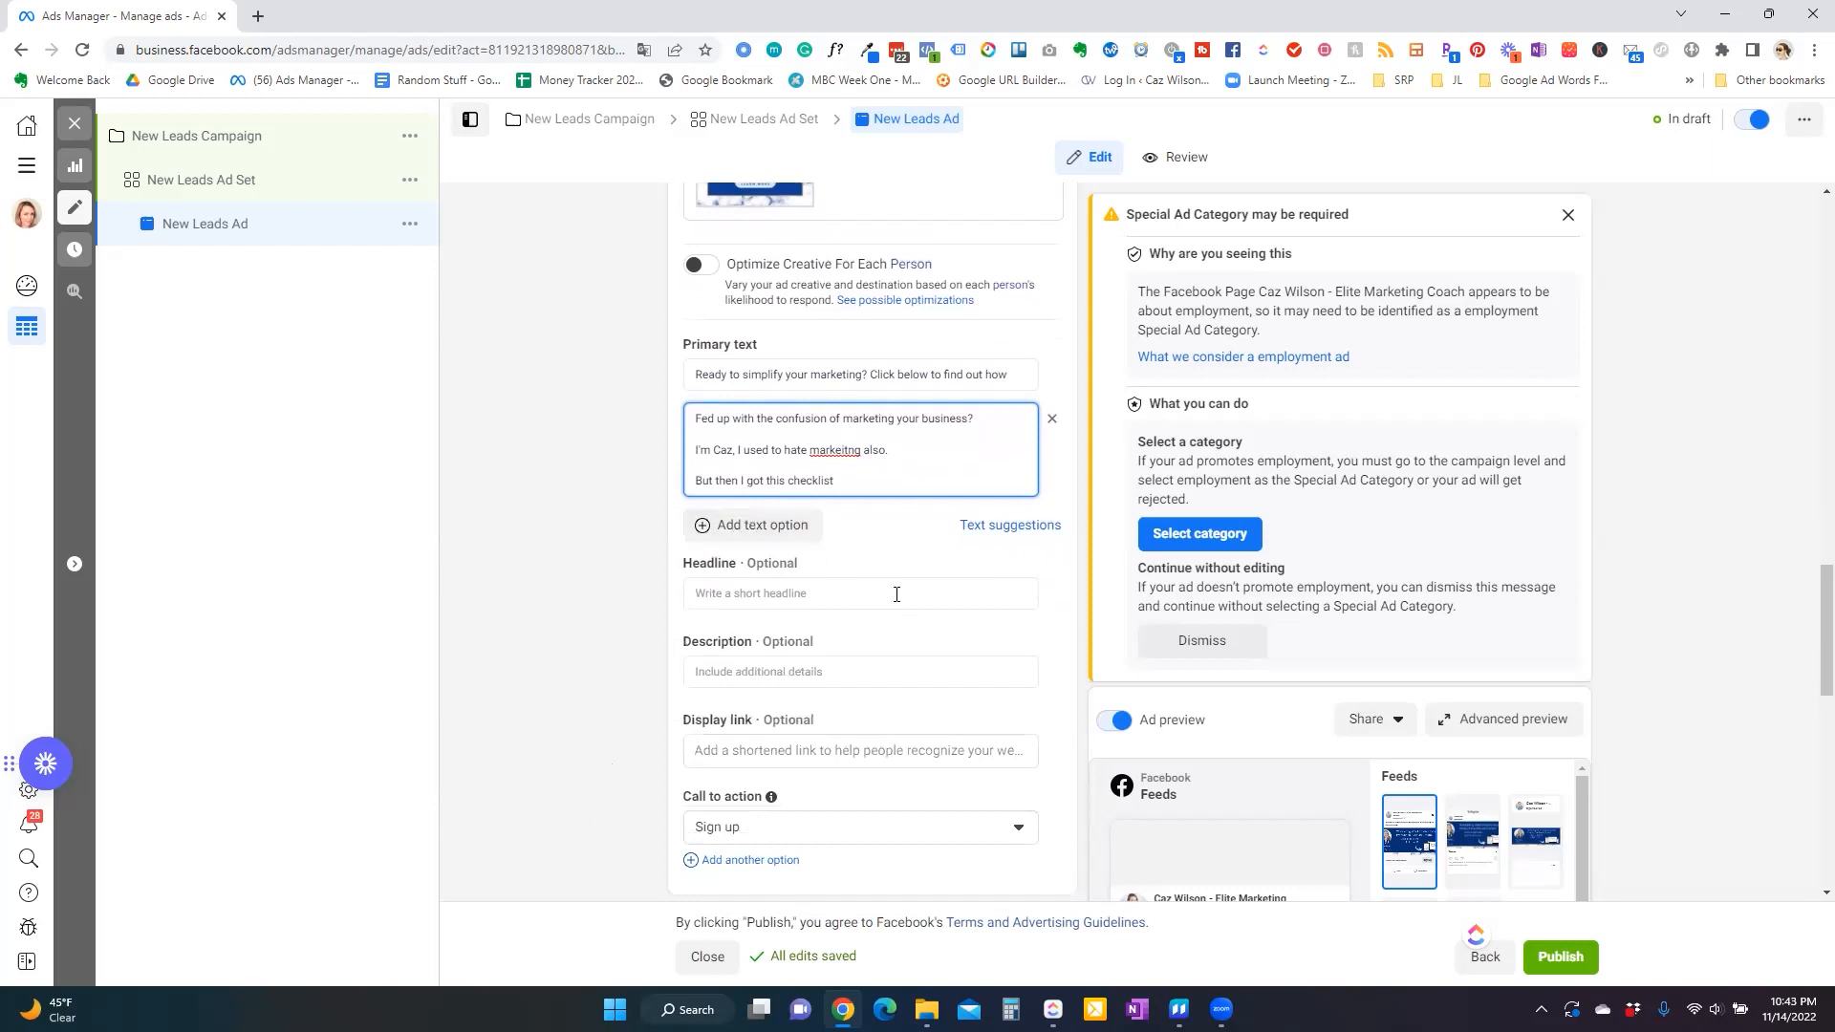
pyautogui.click(820, 597)
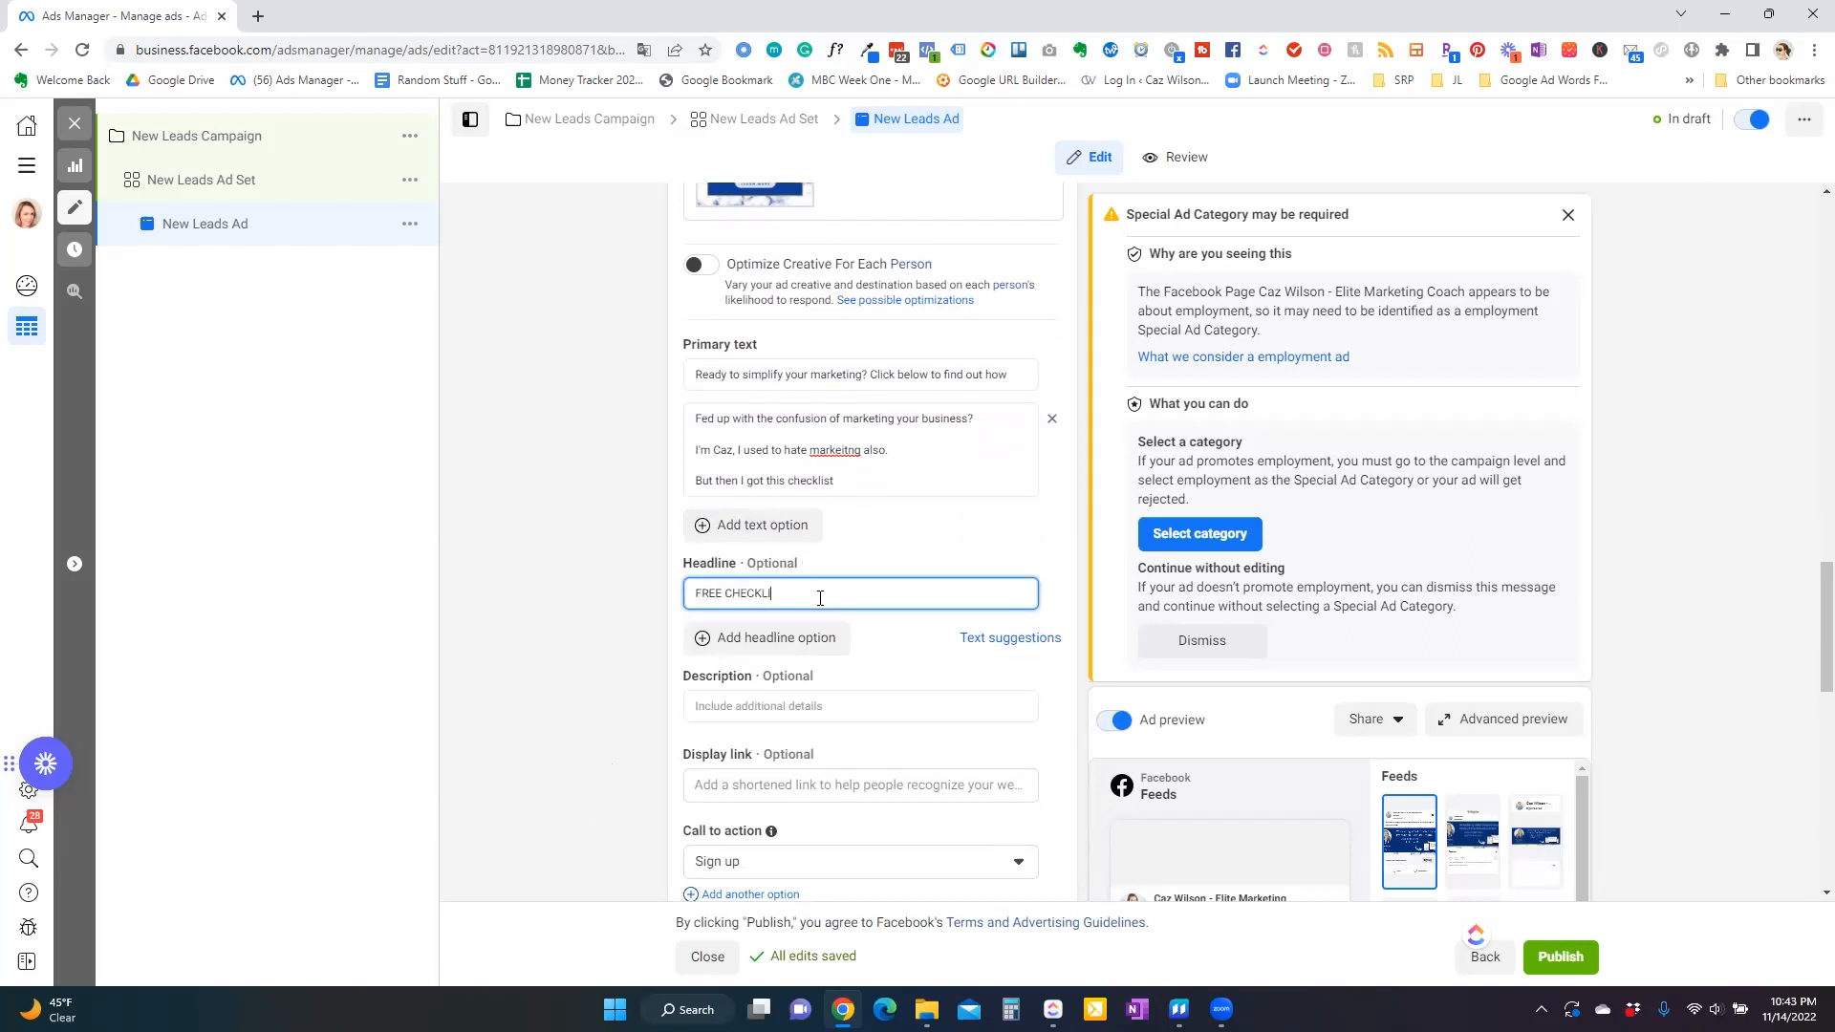
pyautogui.write('!')
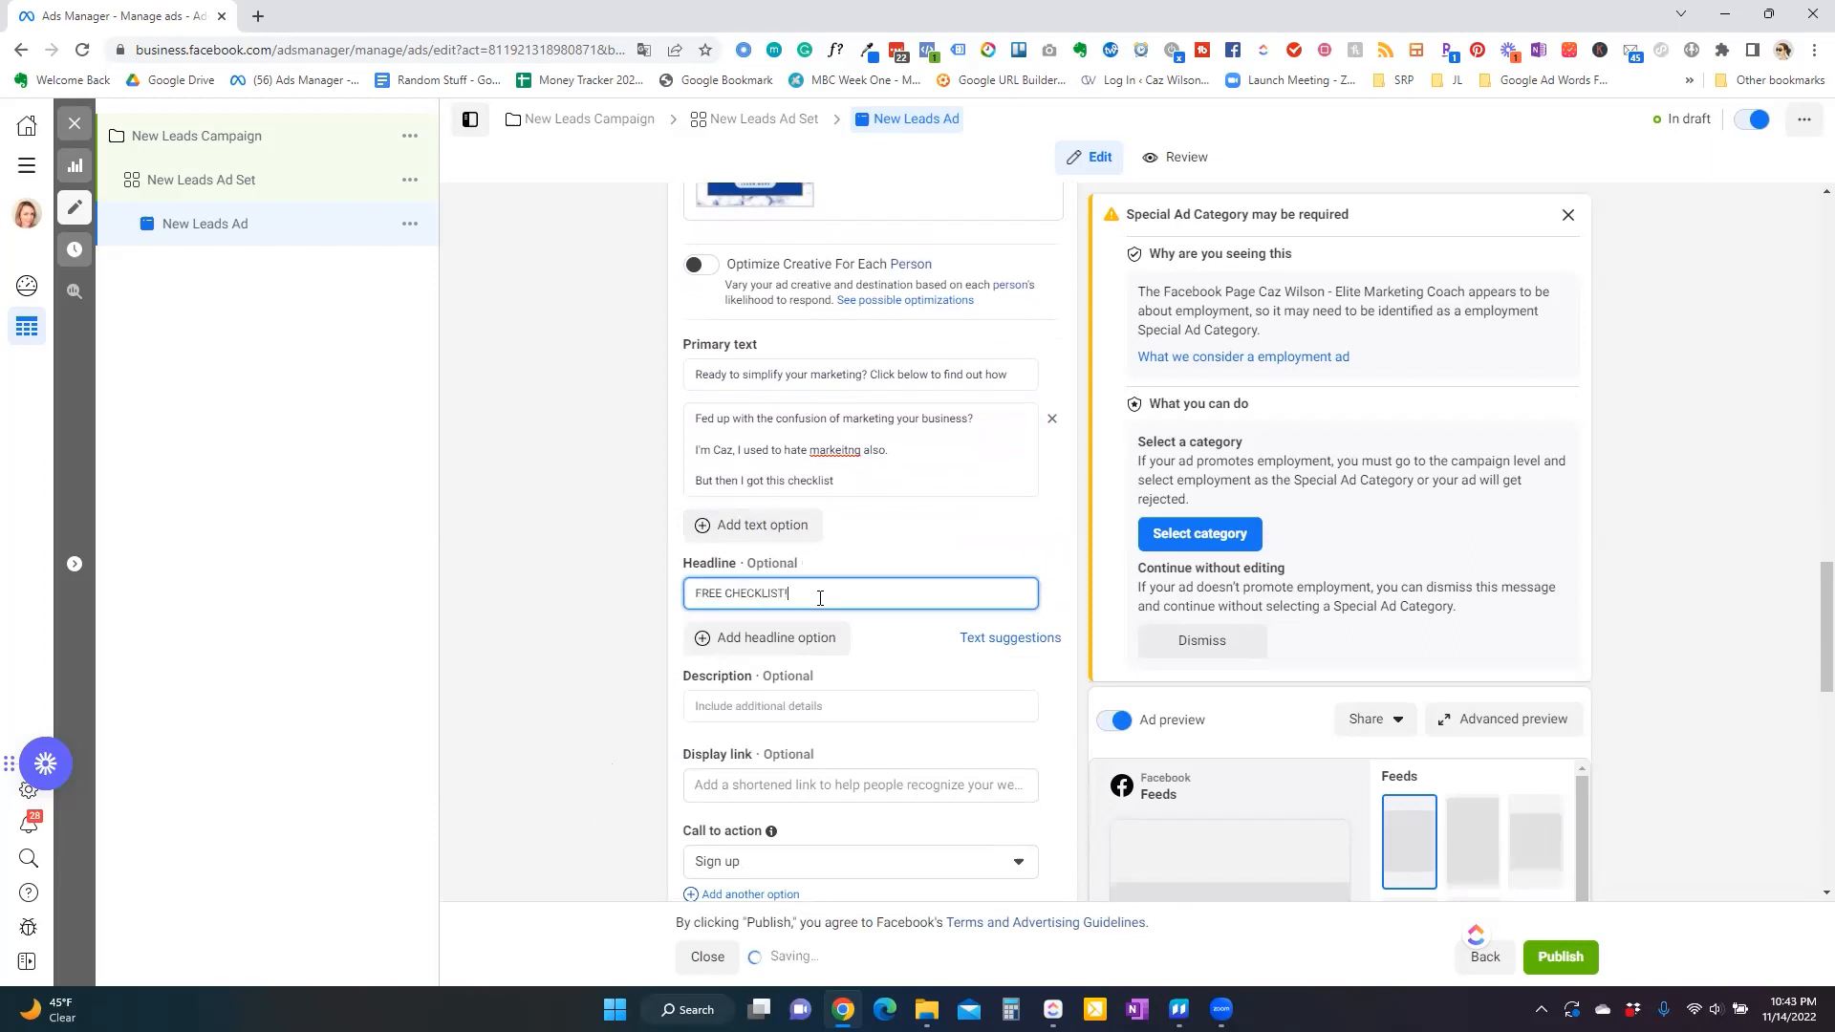
pyautogui.click(768, 648)
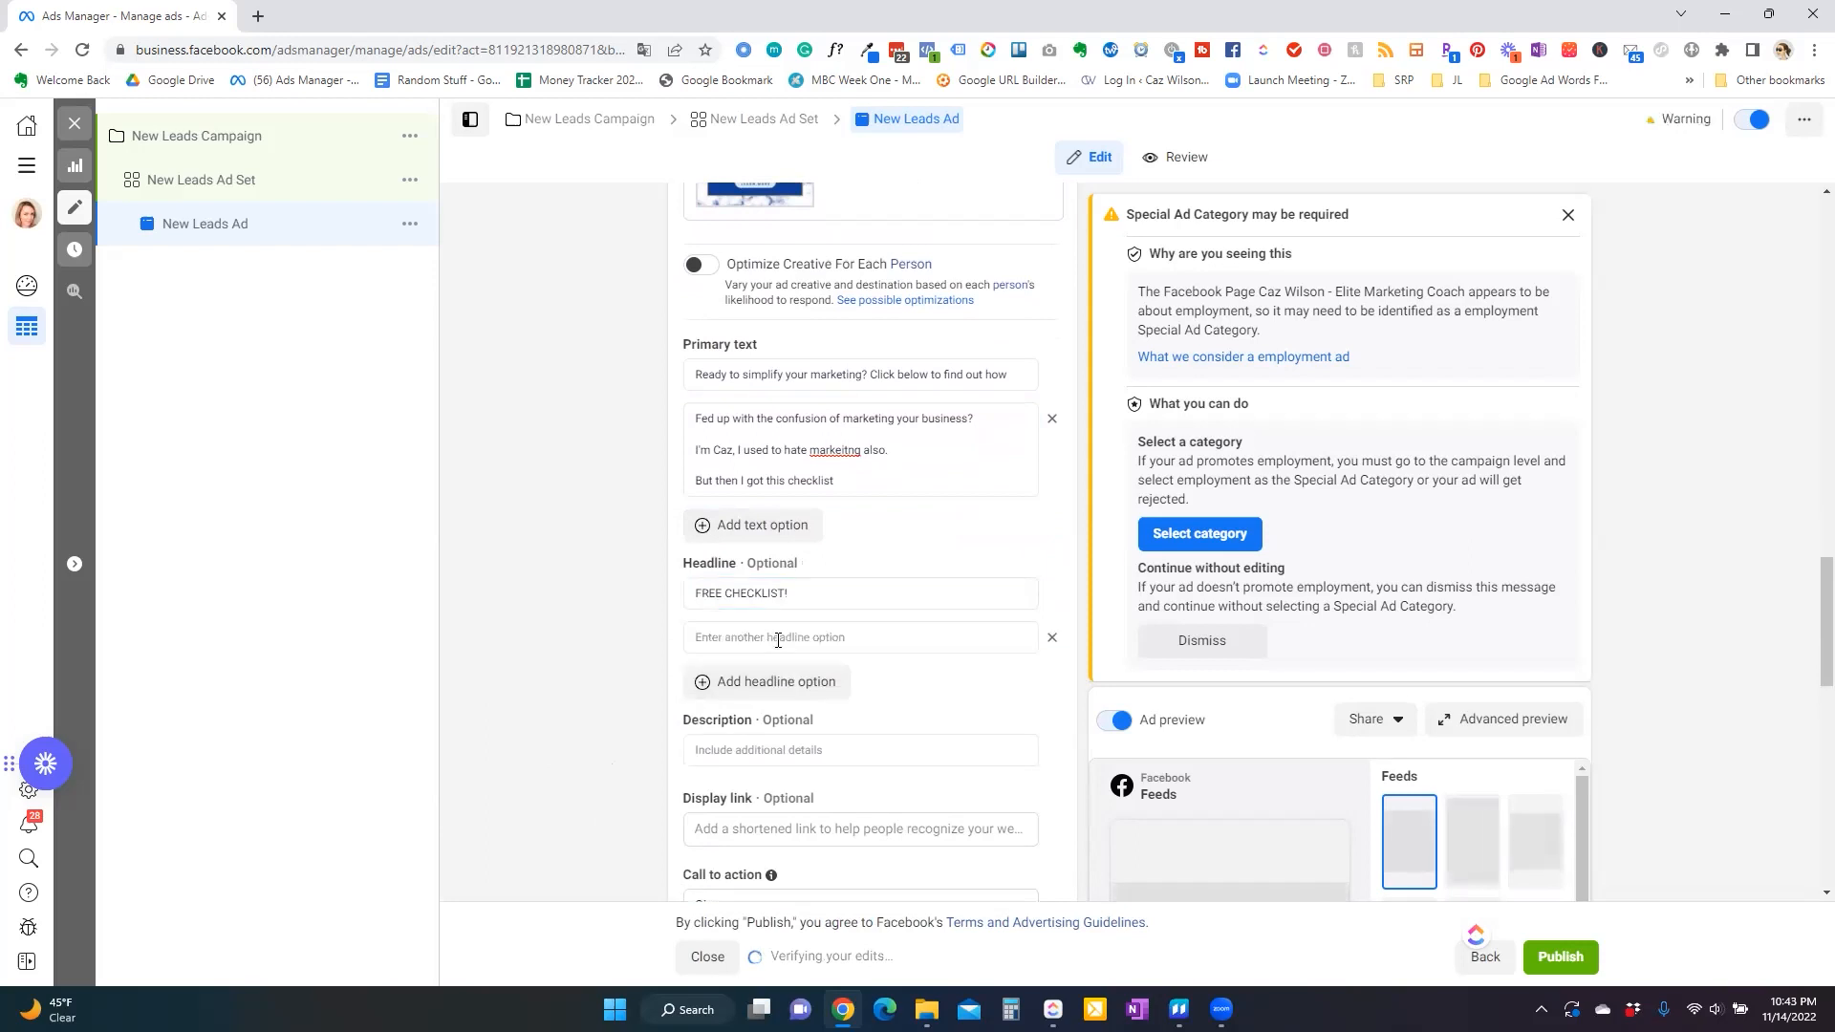
pyautogui.click(780, 640)
pyautogui.write('Down')
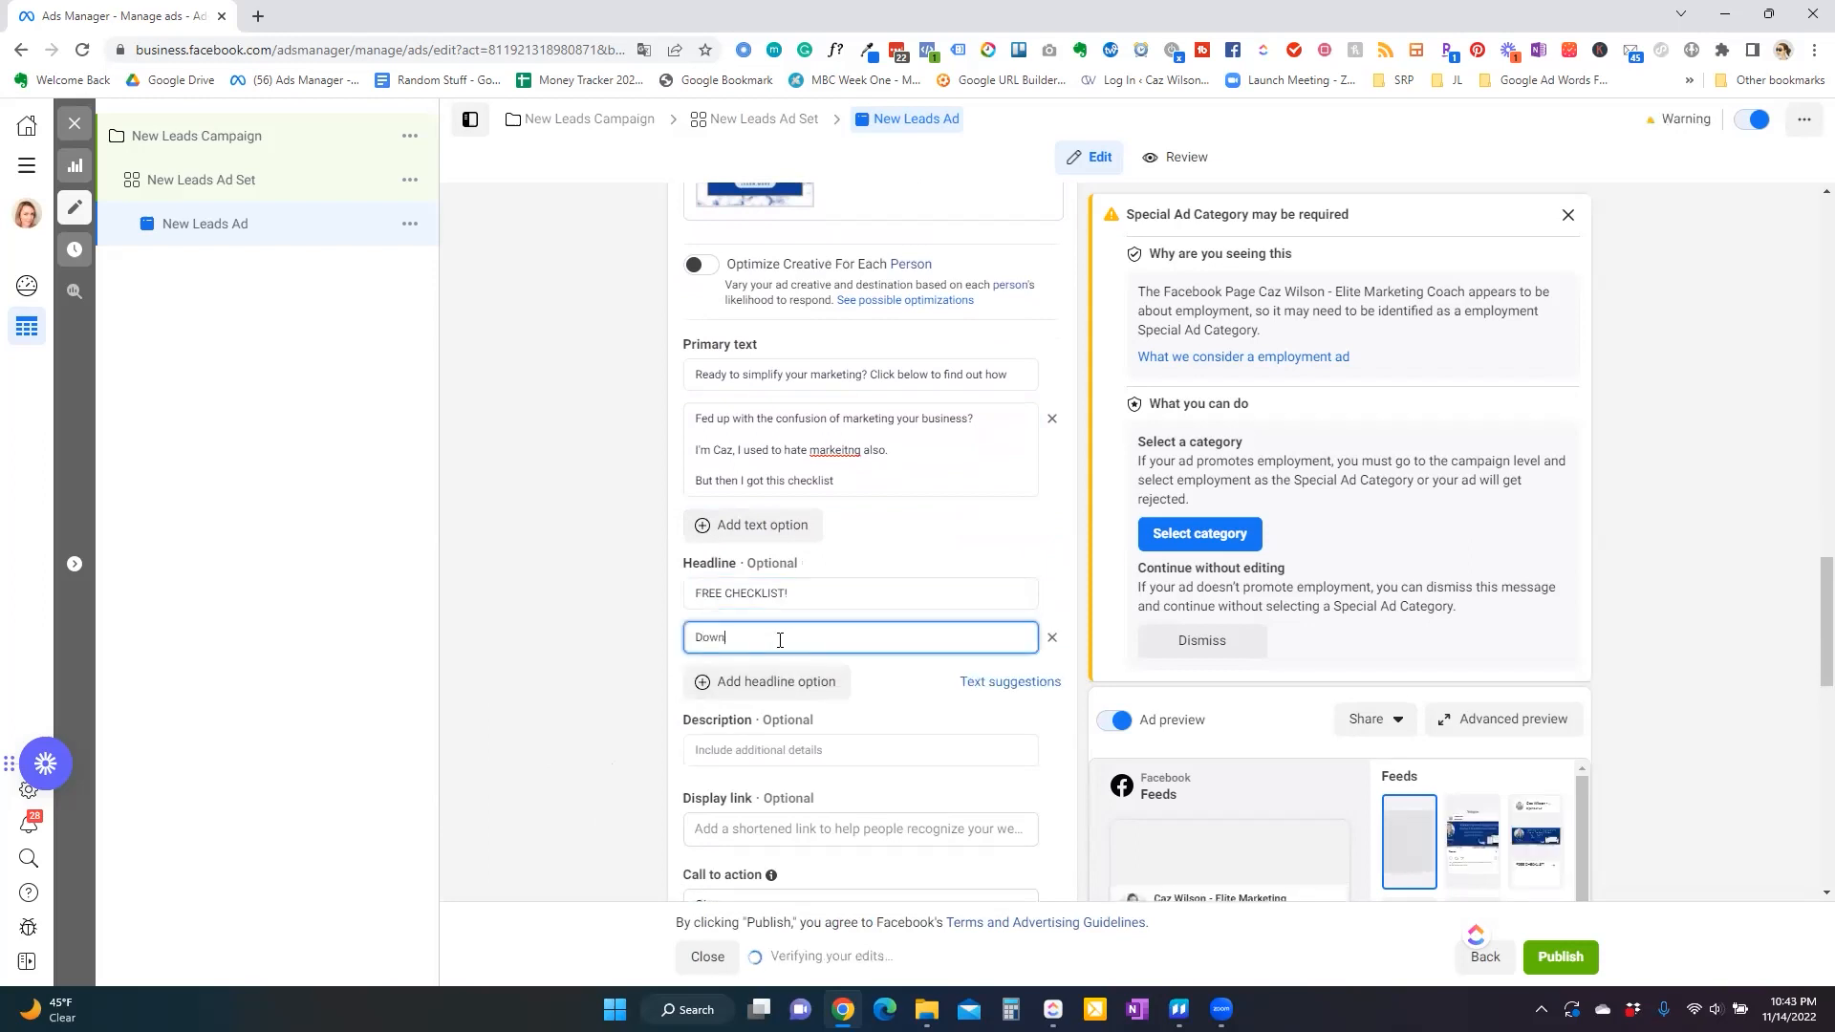
pyautogui.write('load the checklist now > > >')
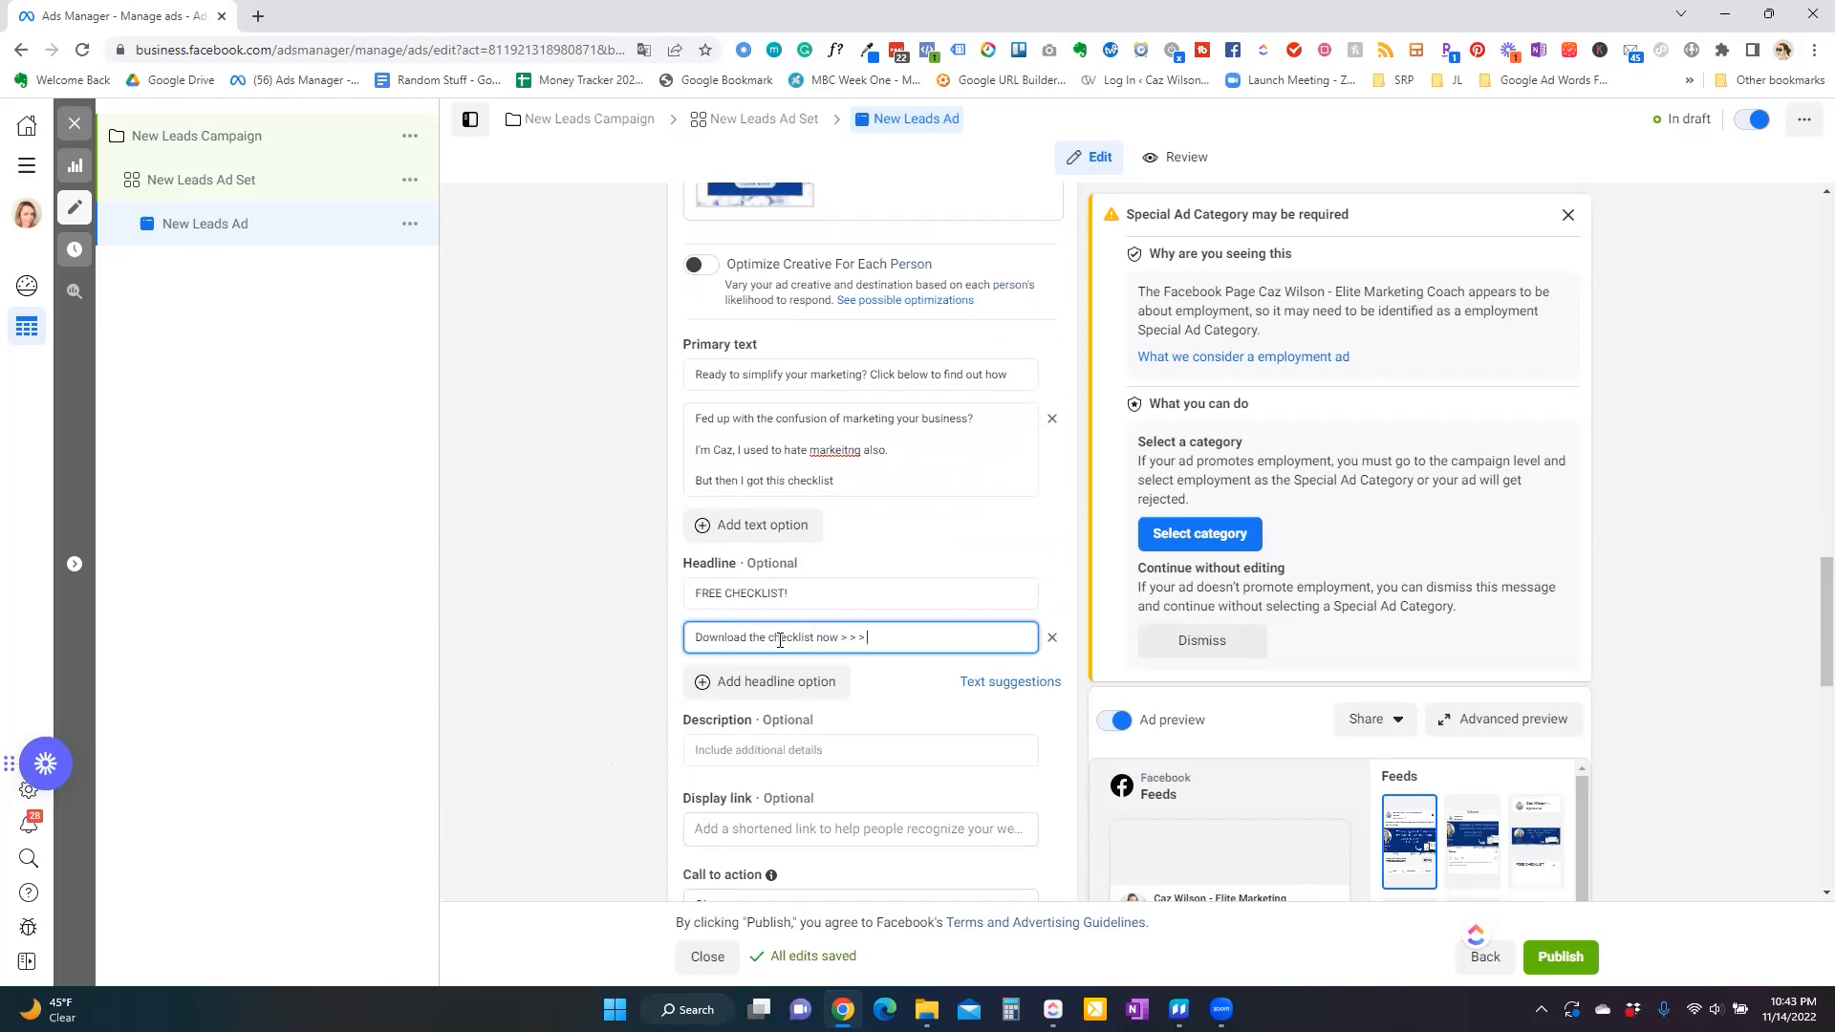
pyautogui.scroll(-5, 1388, 776)
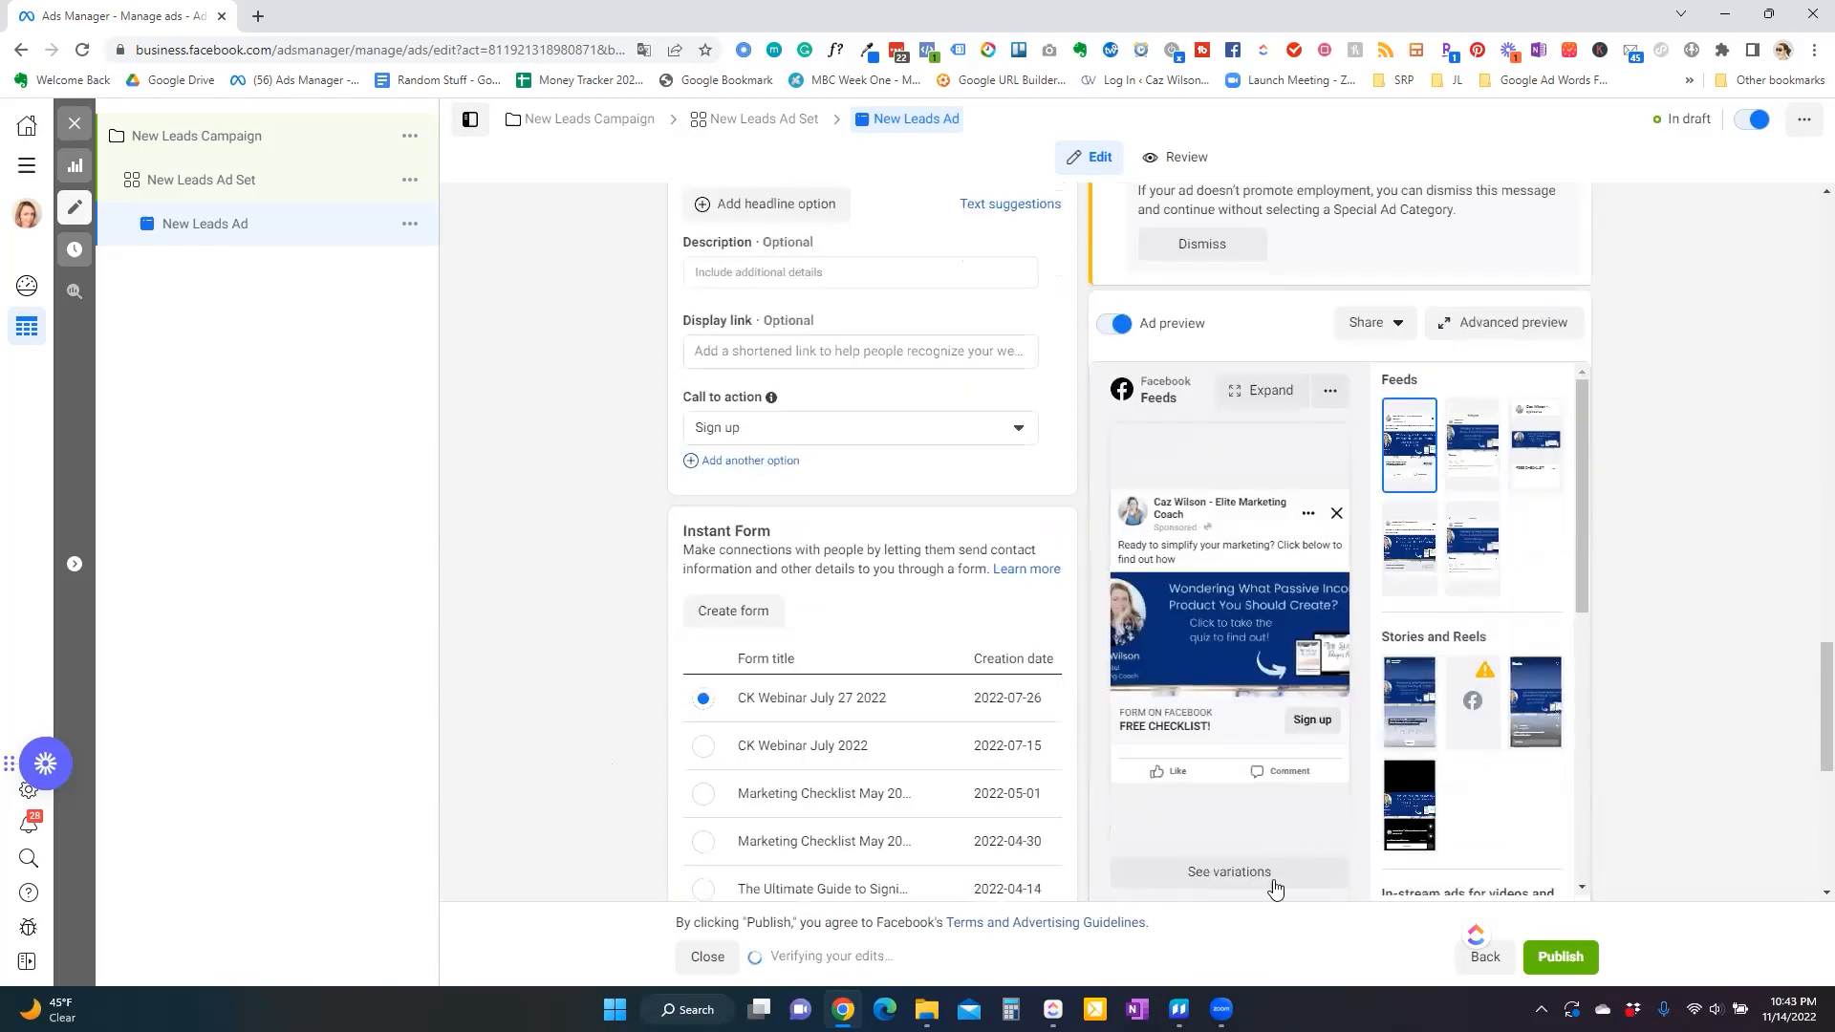
pyautogui.scroll(3, 865, 564)
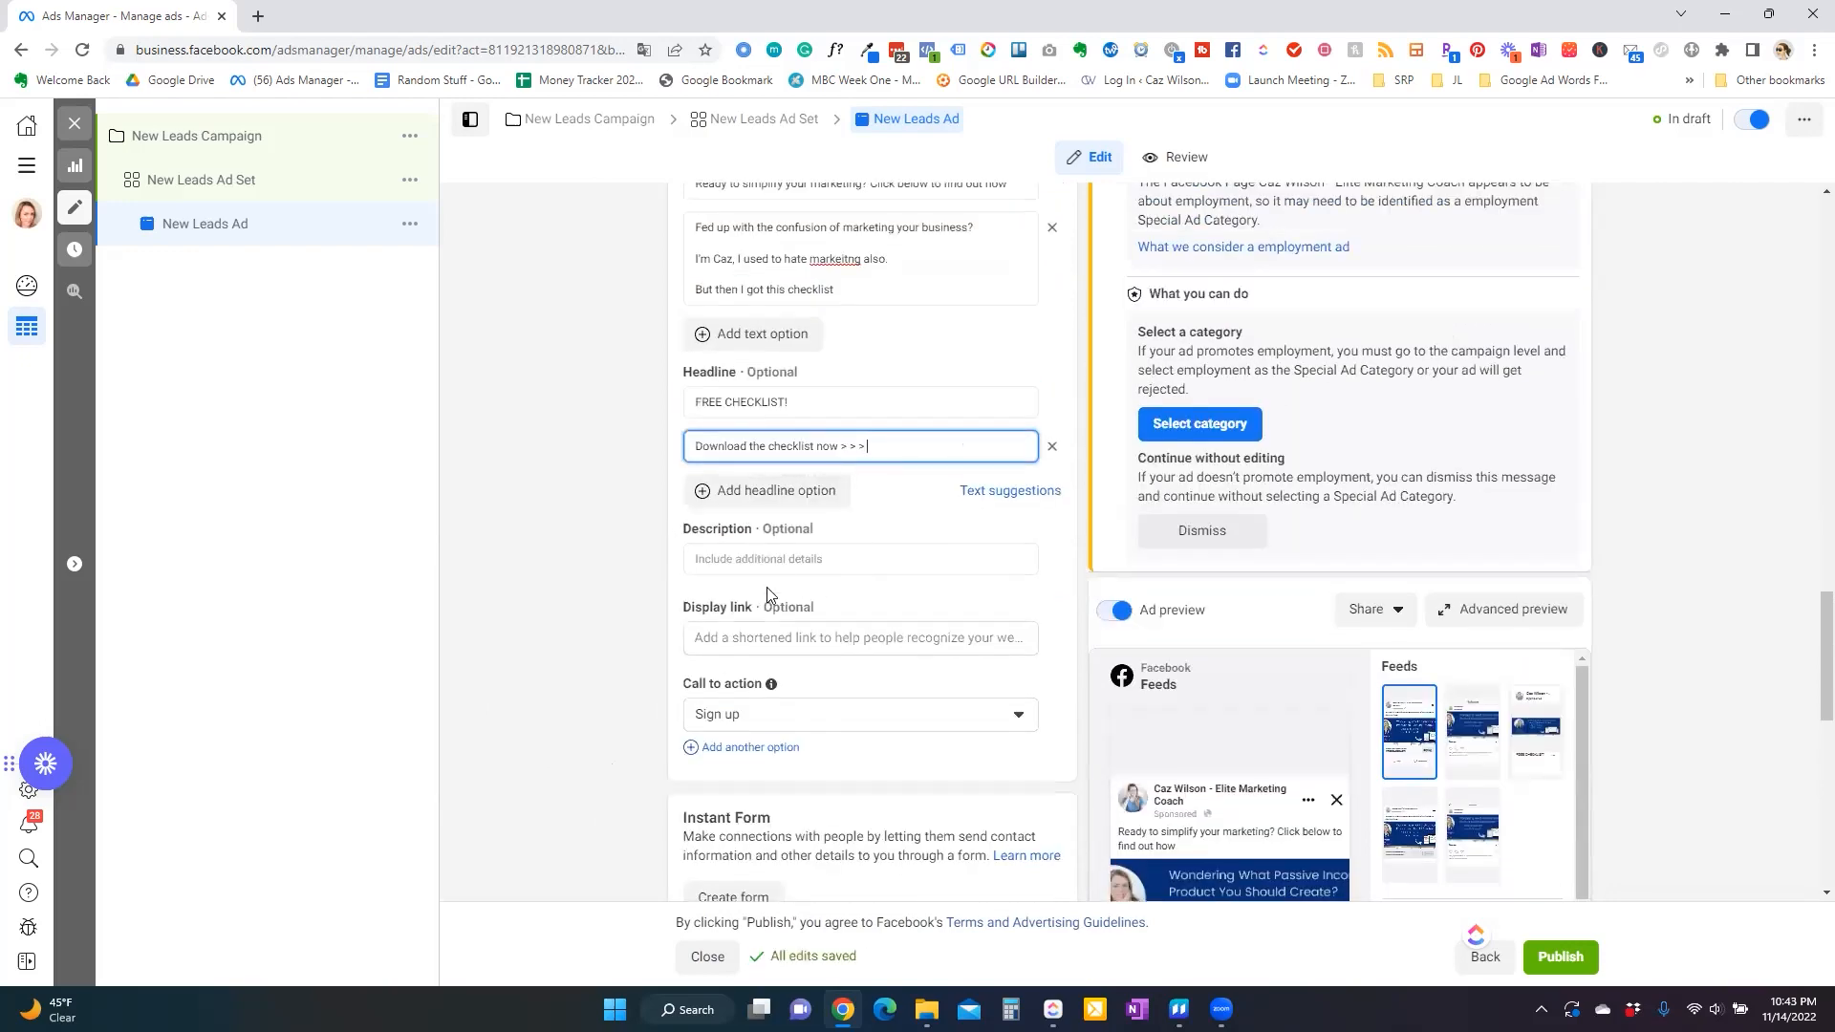
pyautogui.scroll(-3, 1012, 689)
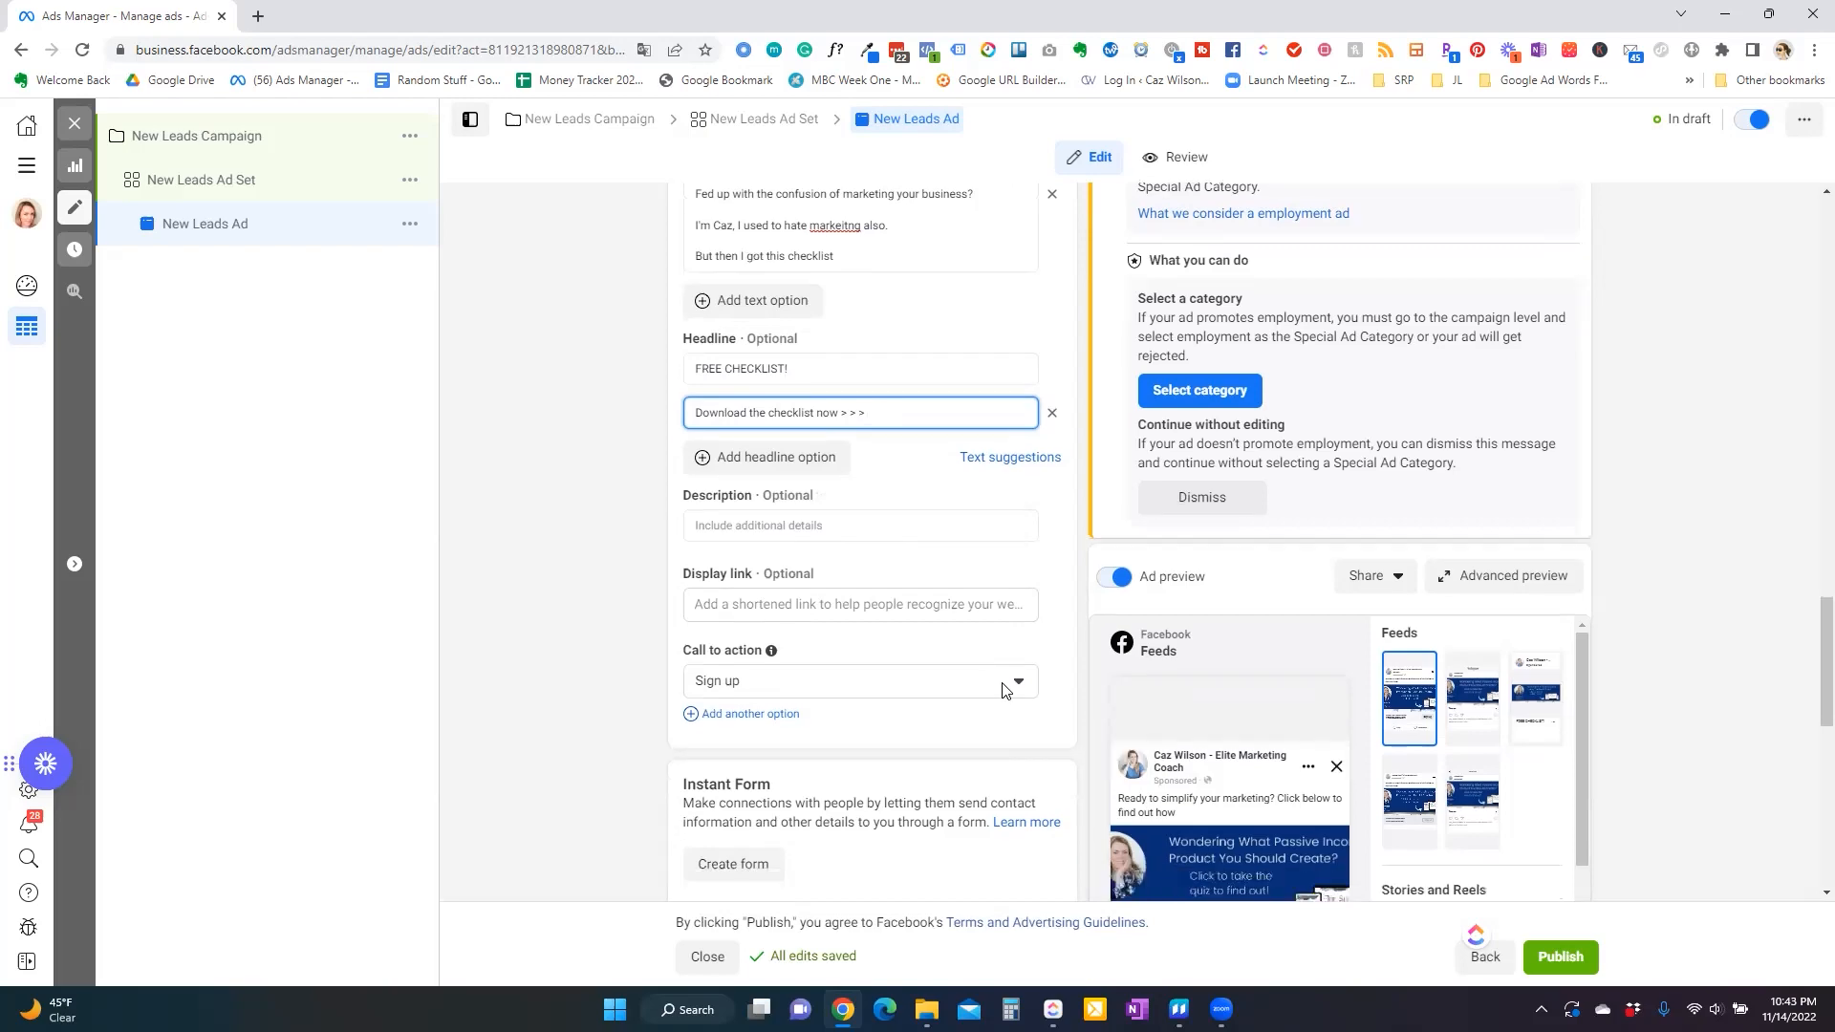
pyautogui.moveTo(1149, 730)
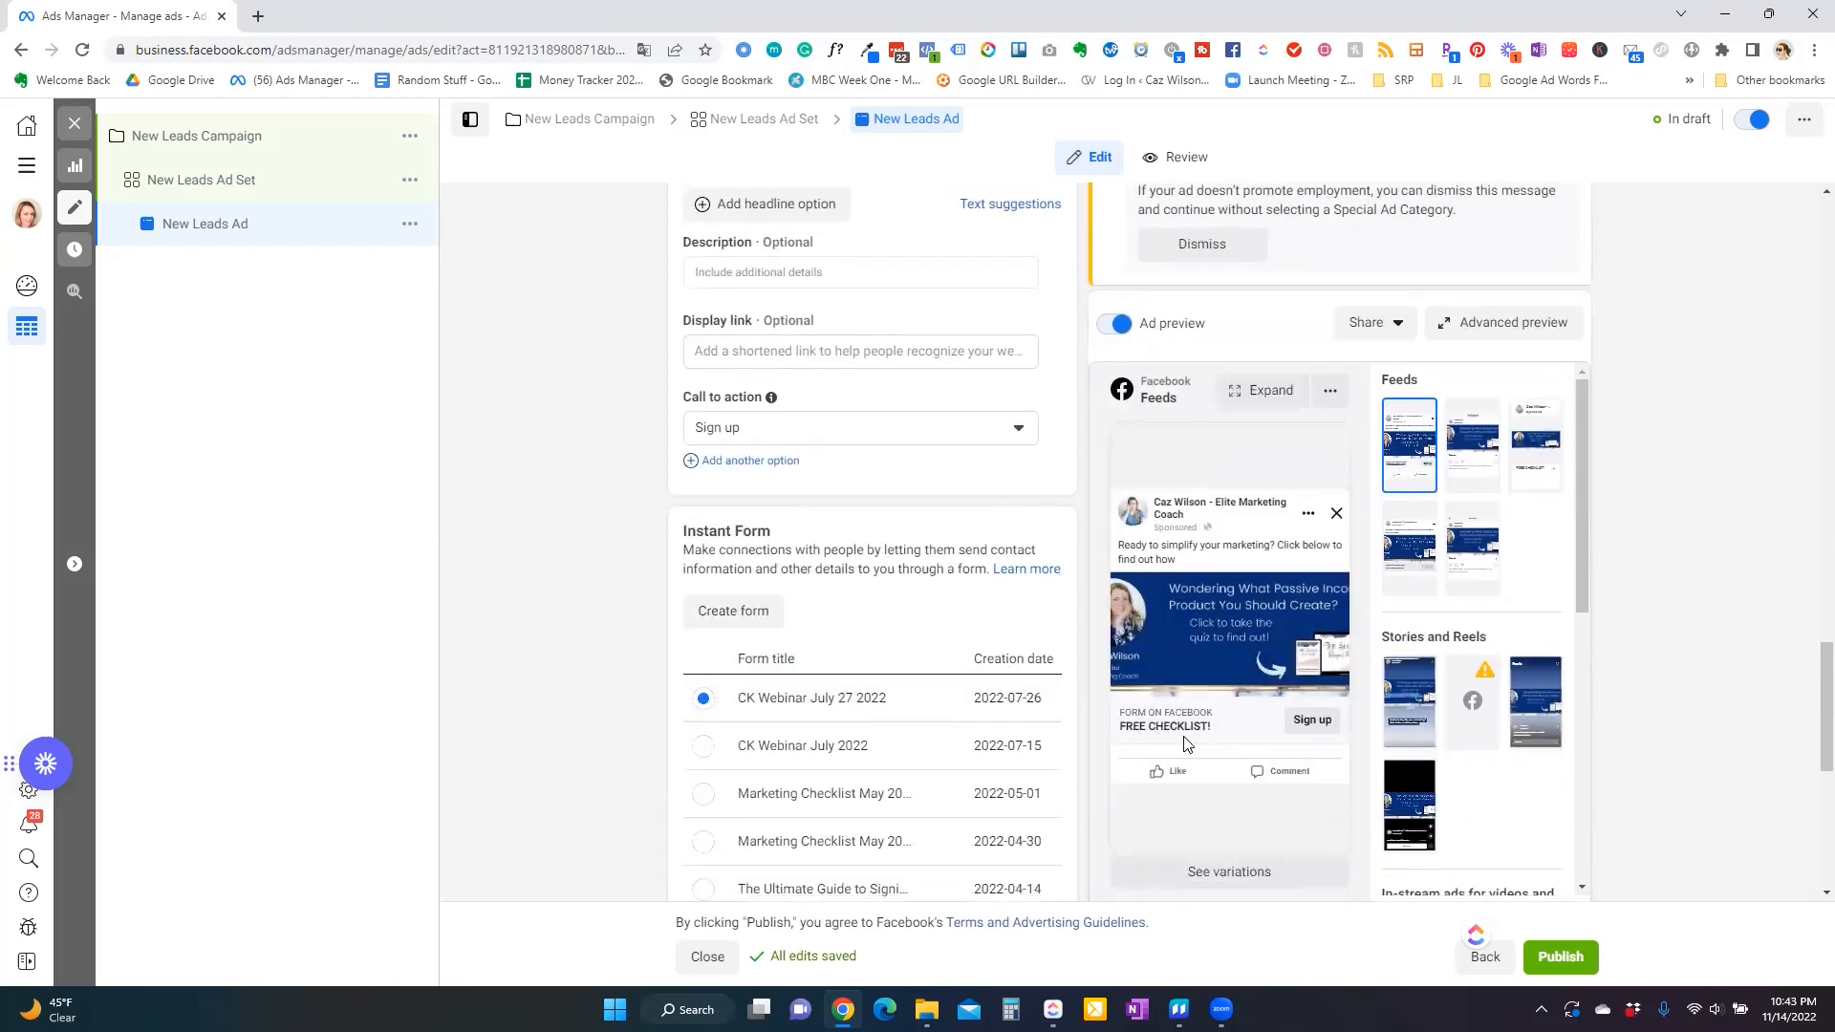
pyautogui.scroll(1, 1186, 737)
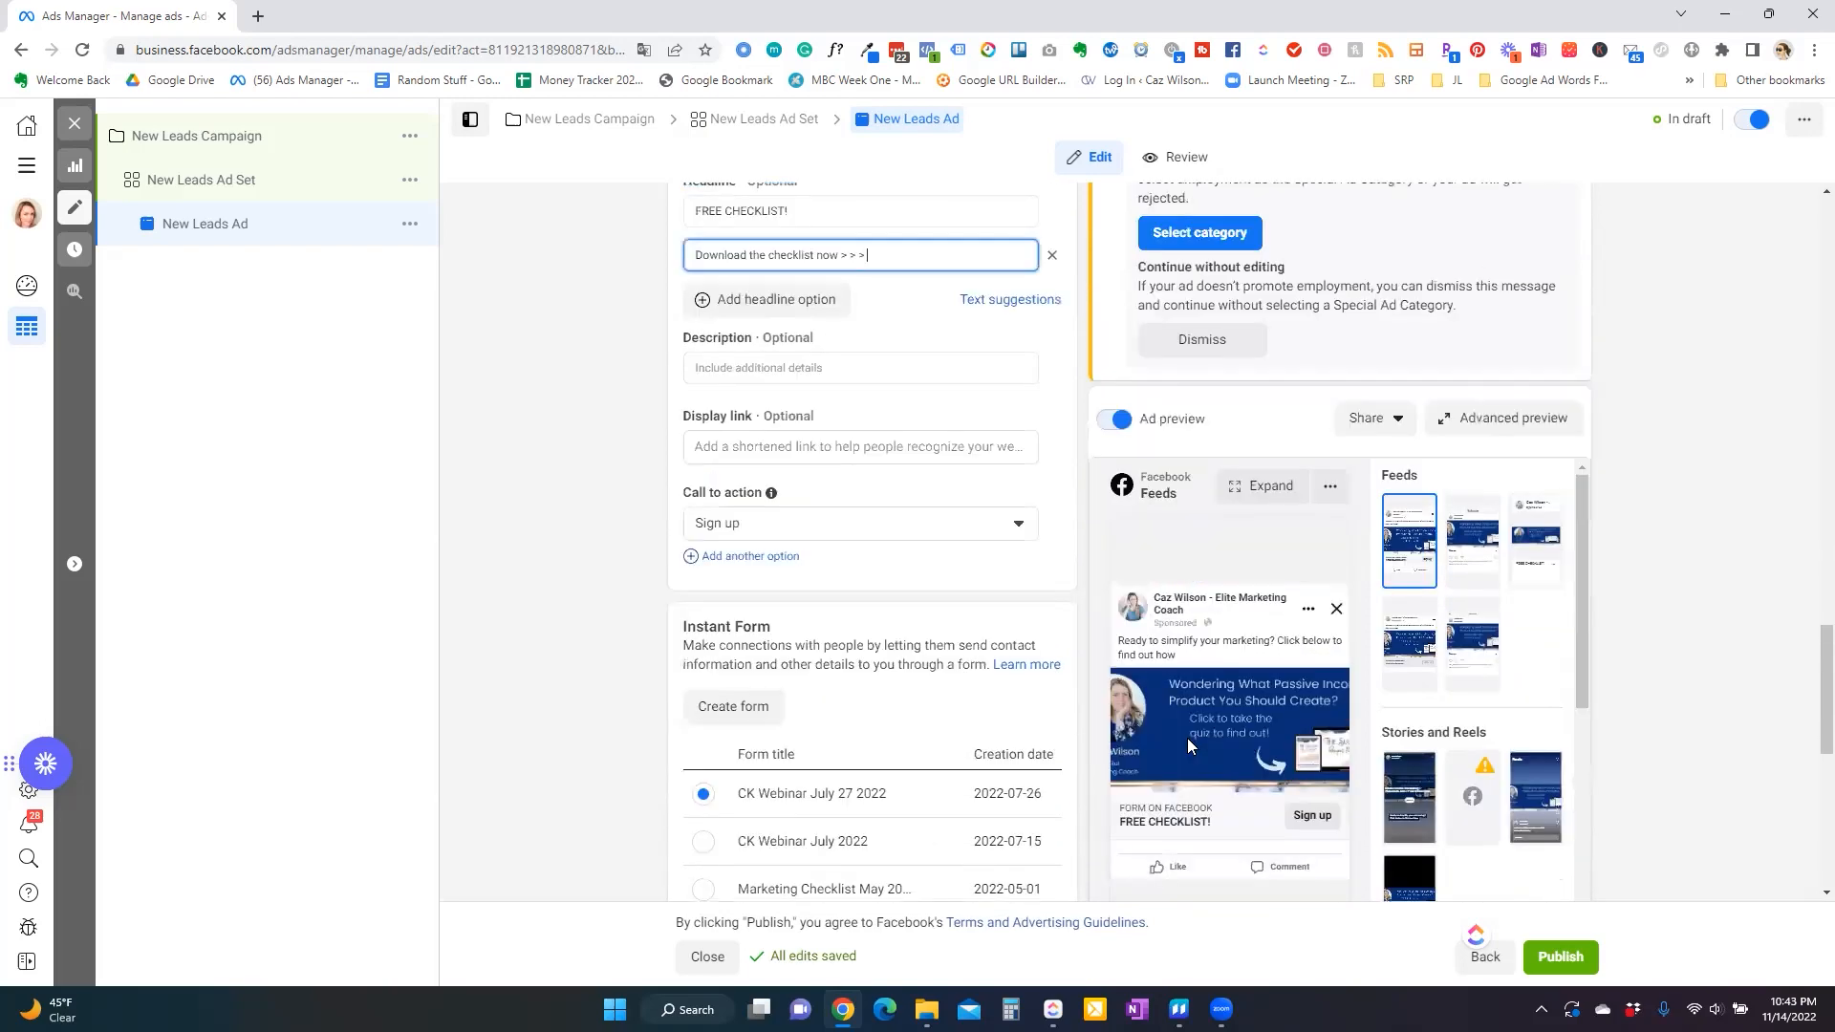
pyautogui.click(792, 371)
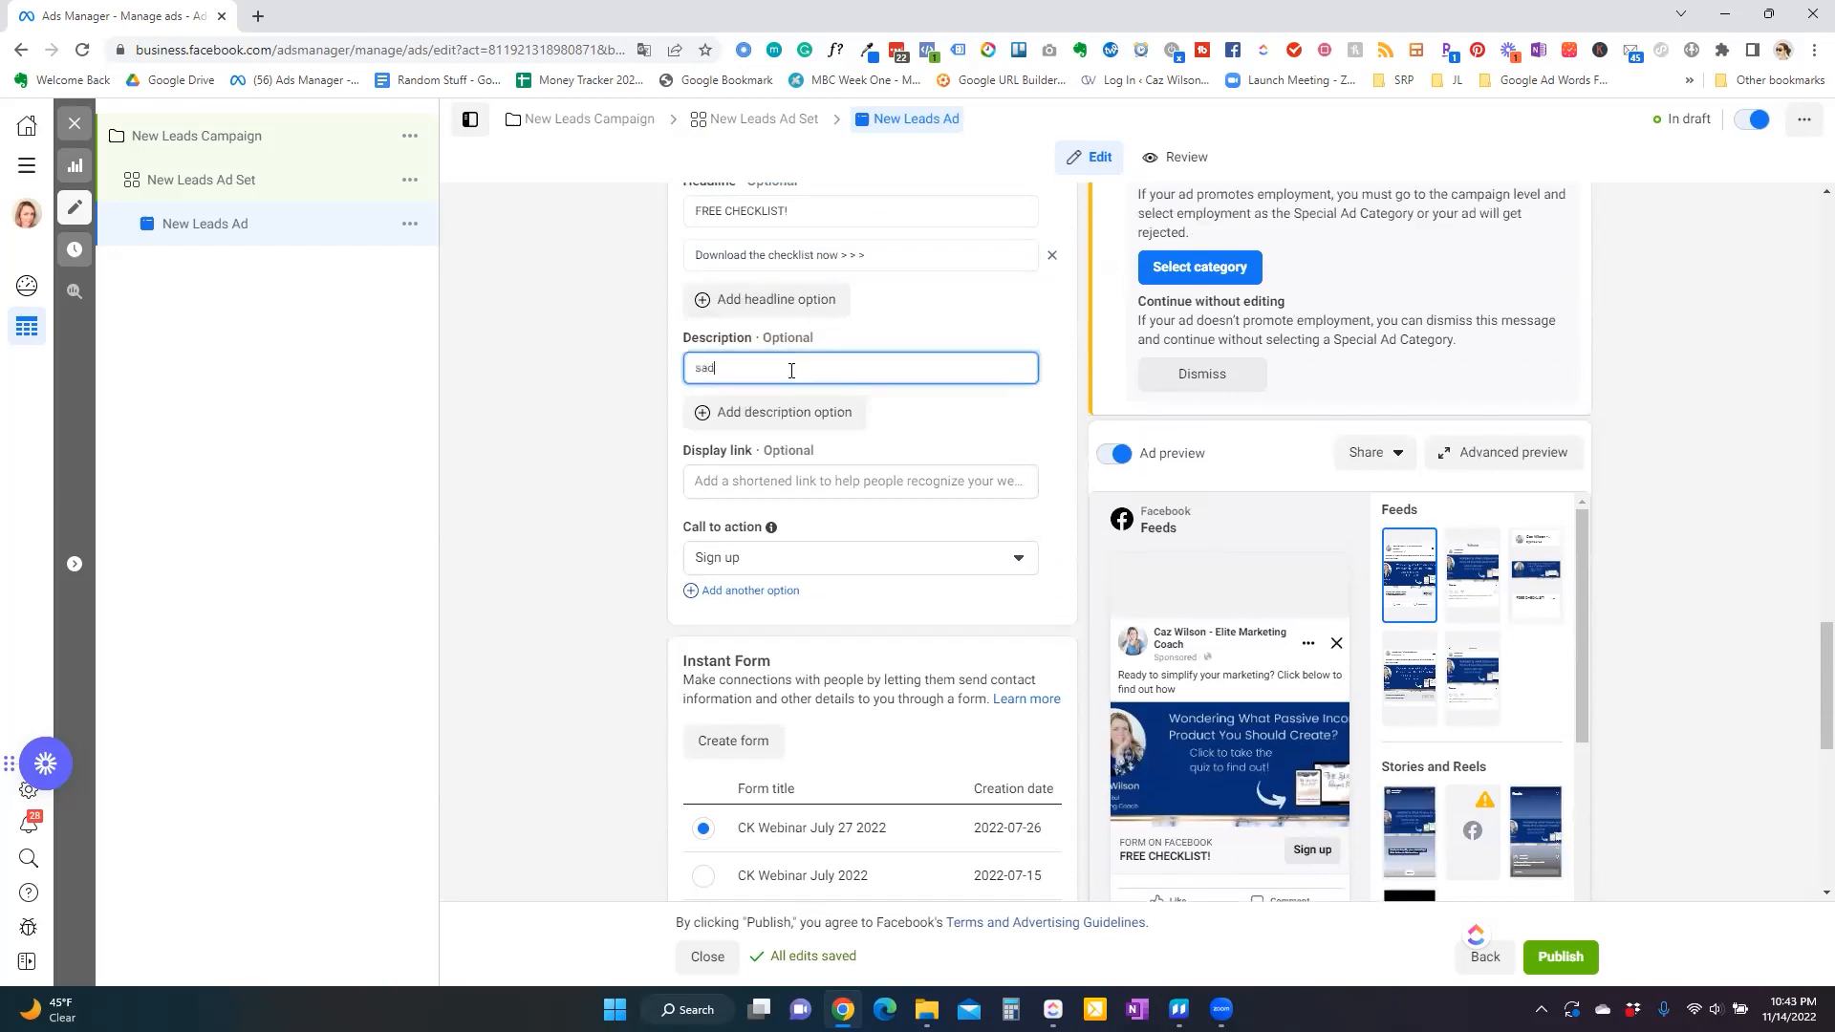
pyautogui.scroll(-3, 938, 608)
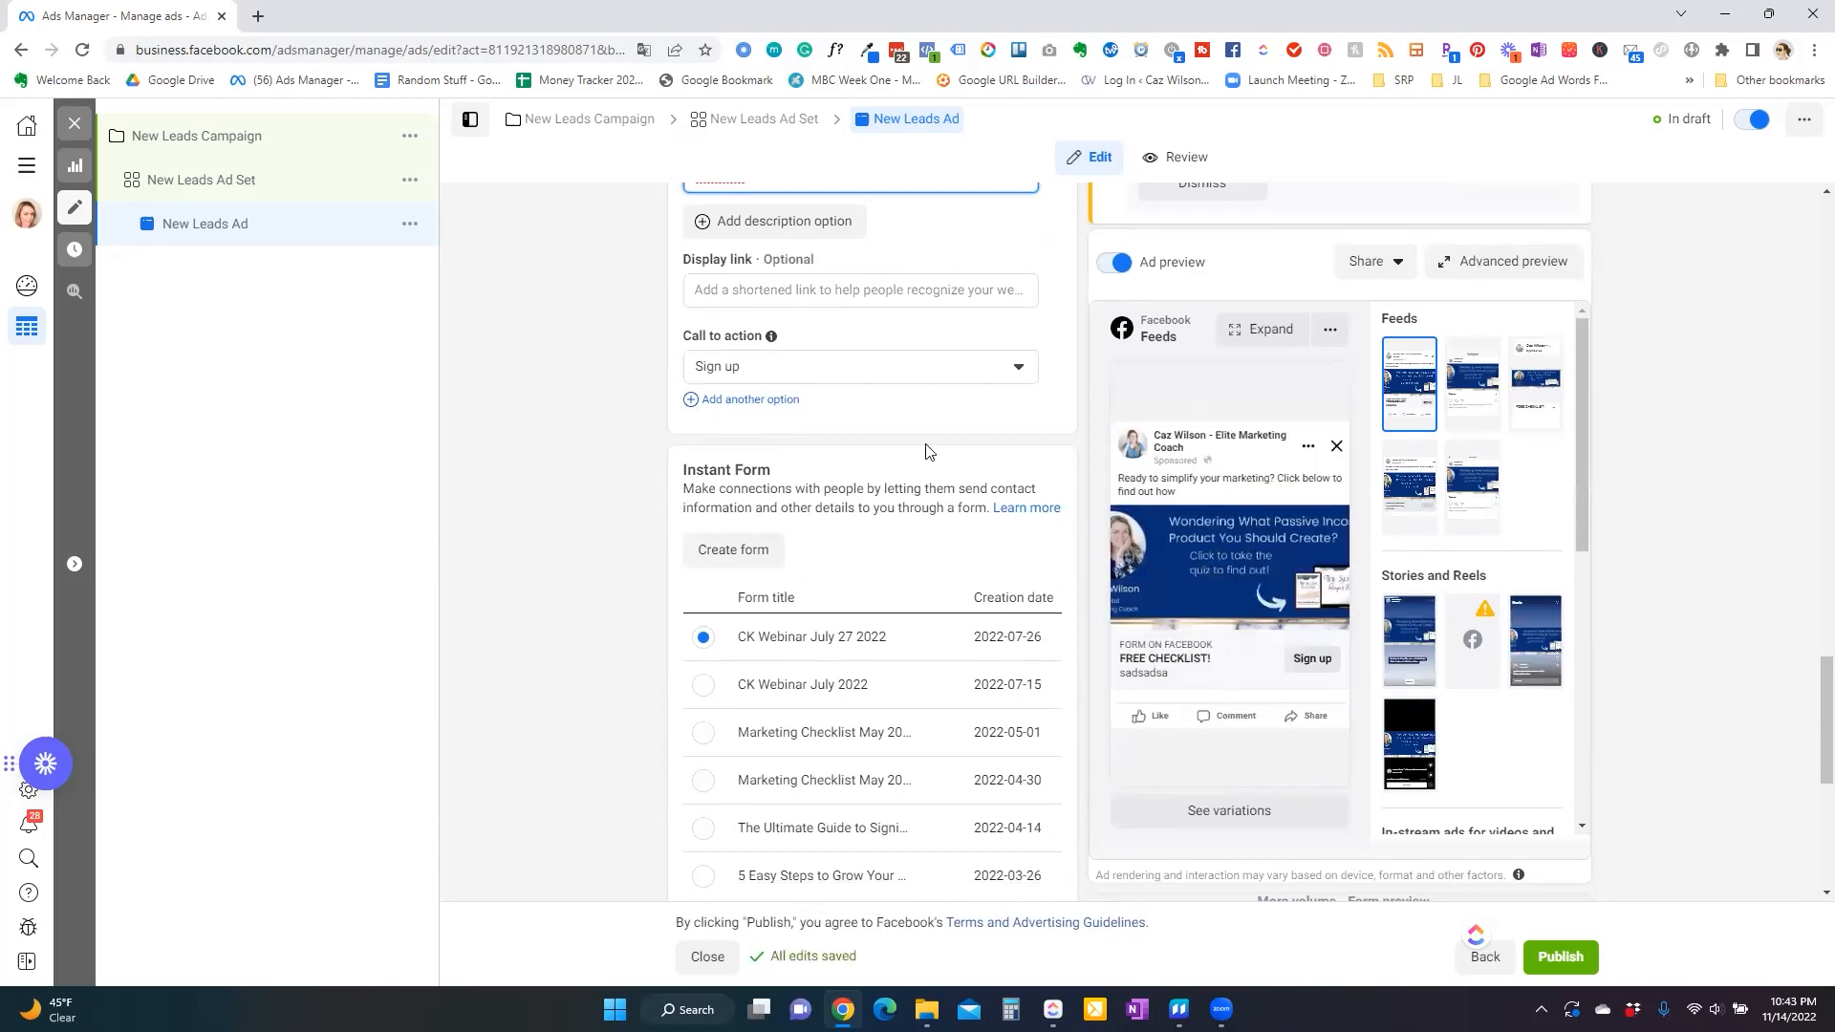
pyautogui.scroll(2, 934, 295)
pyautogui.moveTo(799, 369); pyautogui.dragTo(597, 339)
pyautogui.press('BackSpace')
# Set the call to action options to Download, Learn more and Sign up.
pyautogui.click(589, 579)
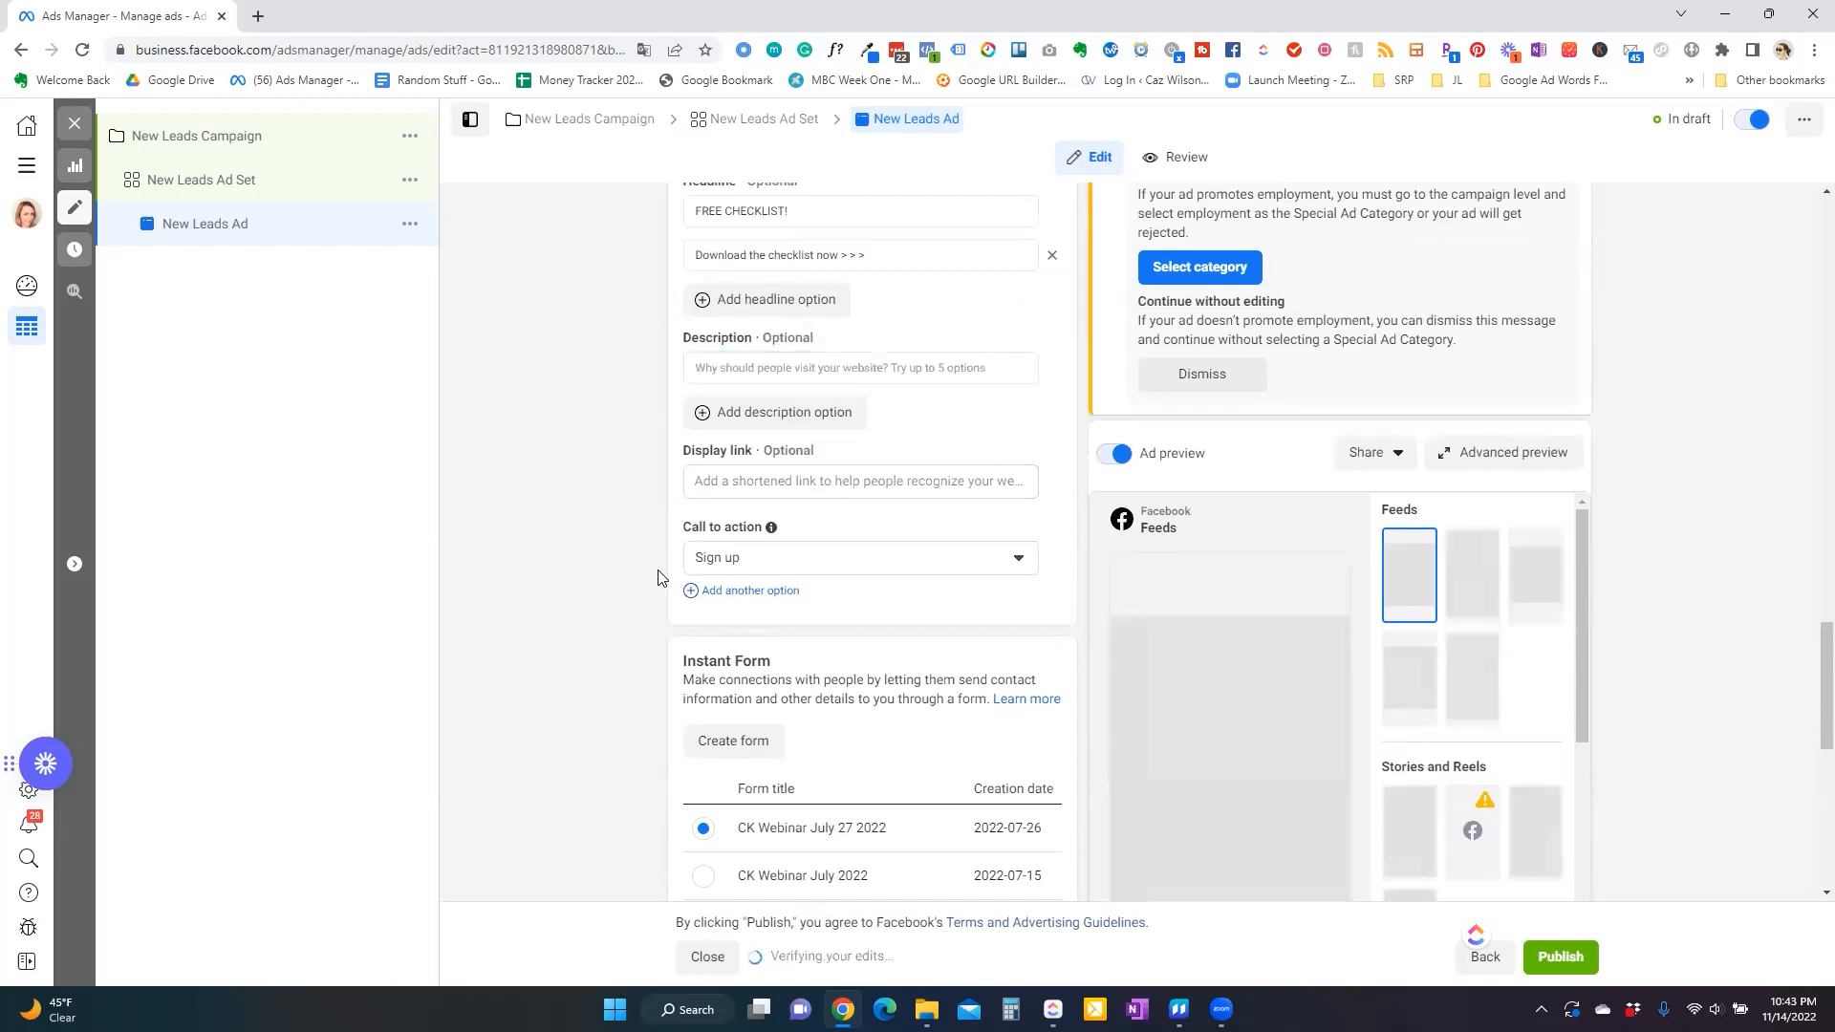
pyautogui.click(906, 564)
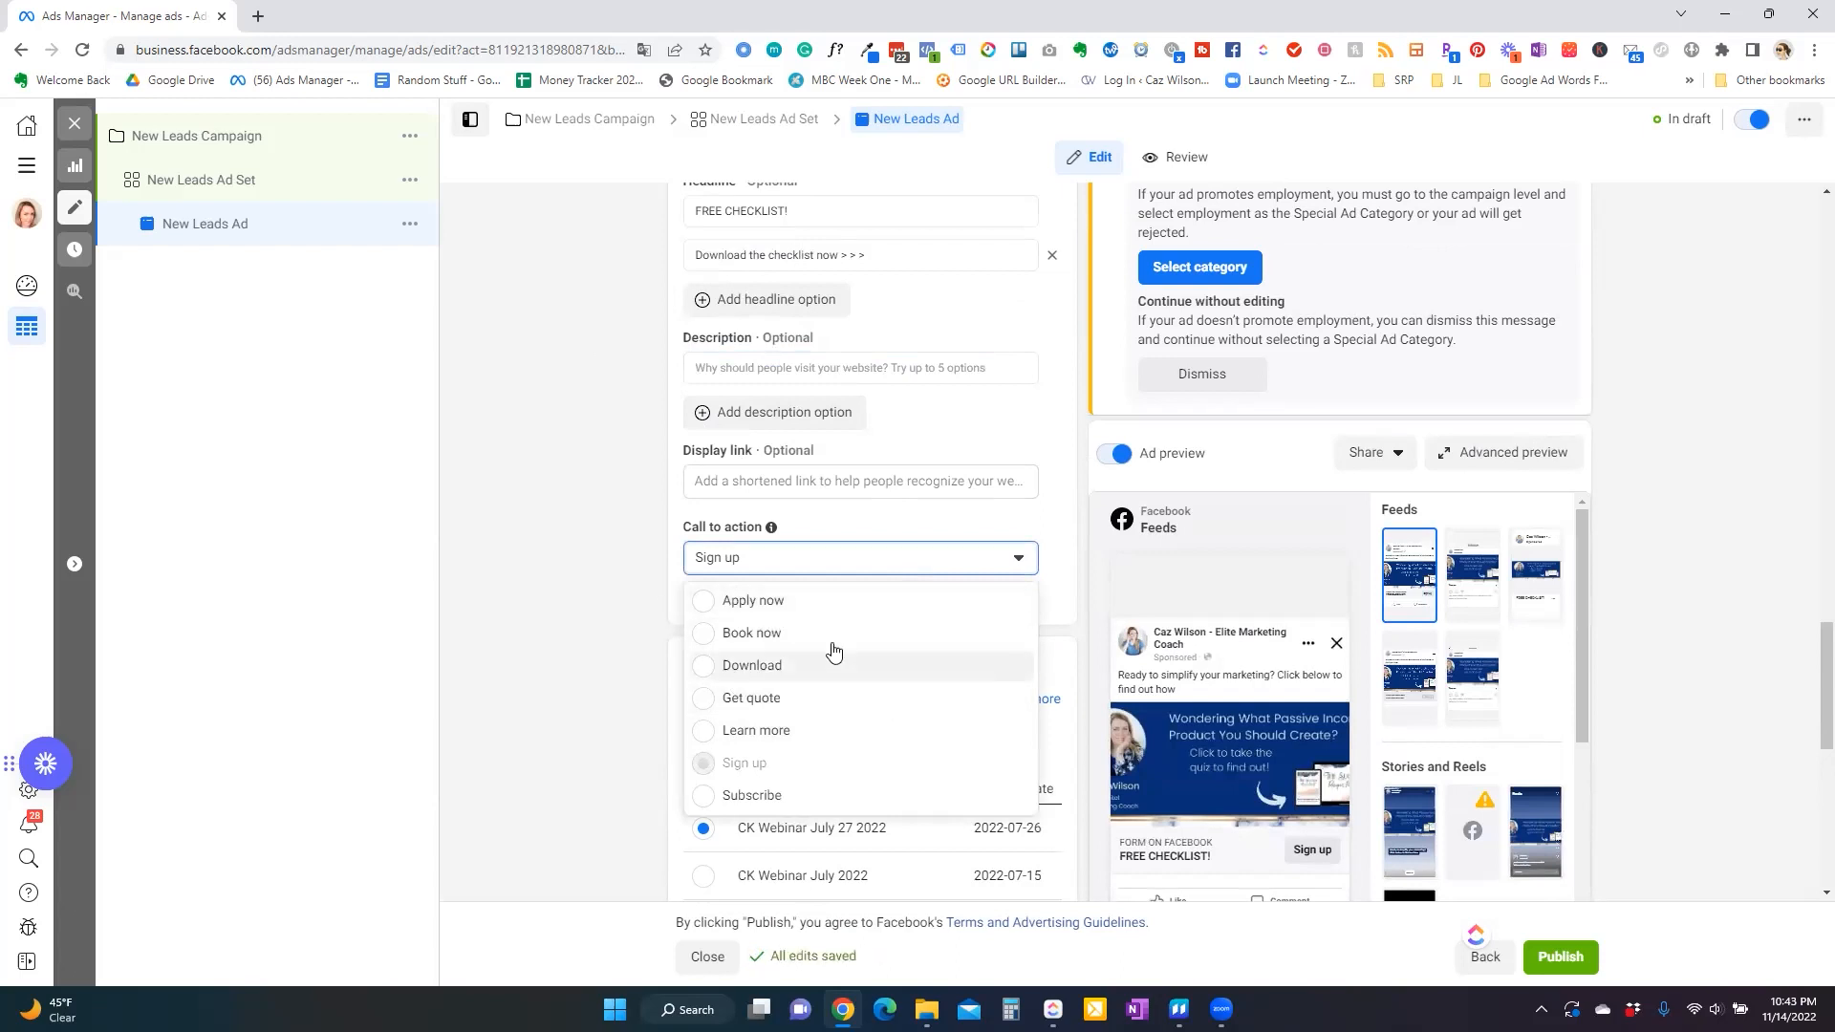
pyautogui.click(792, 667)
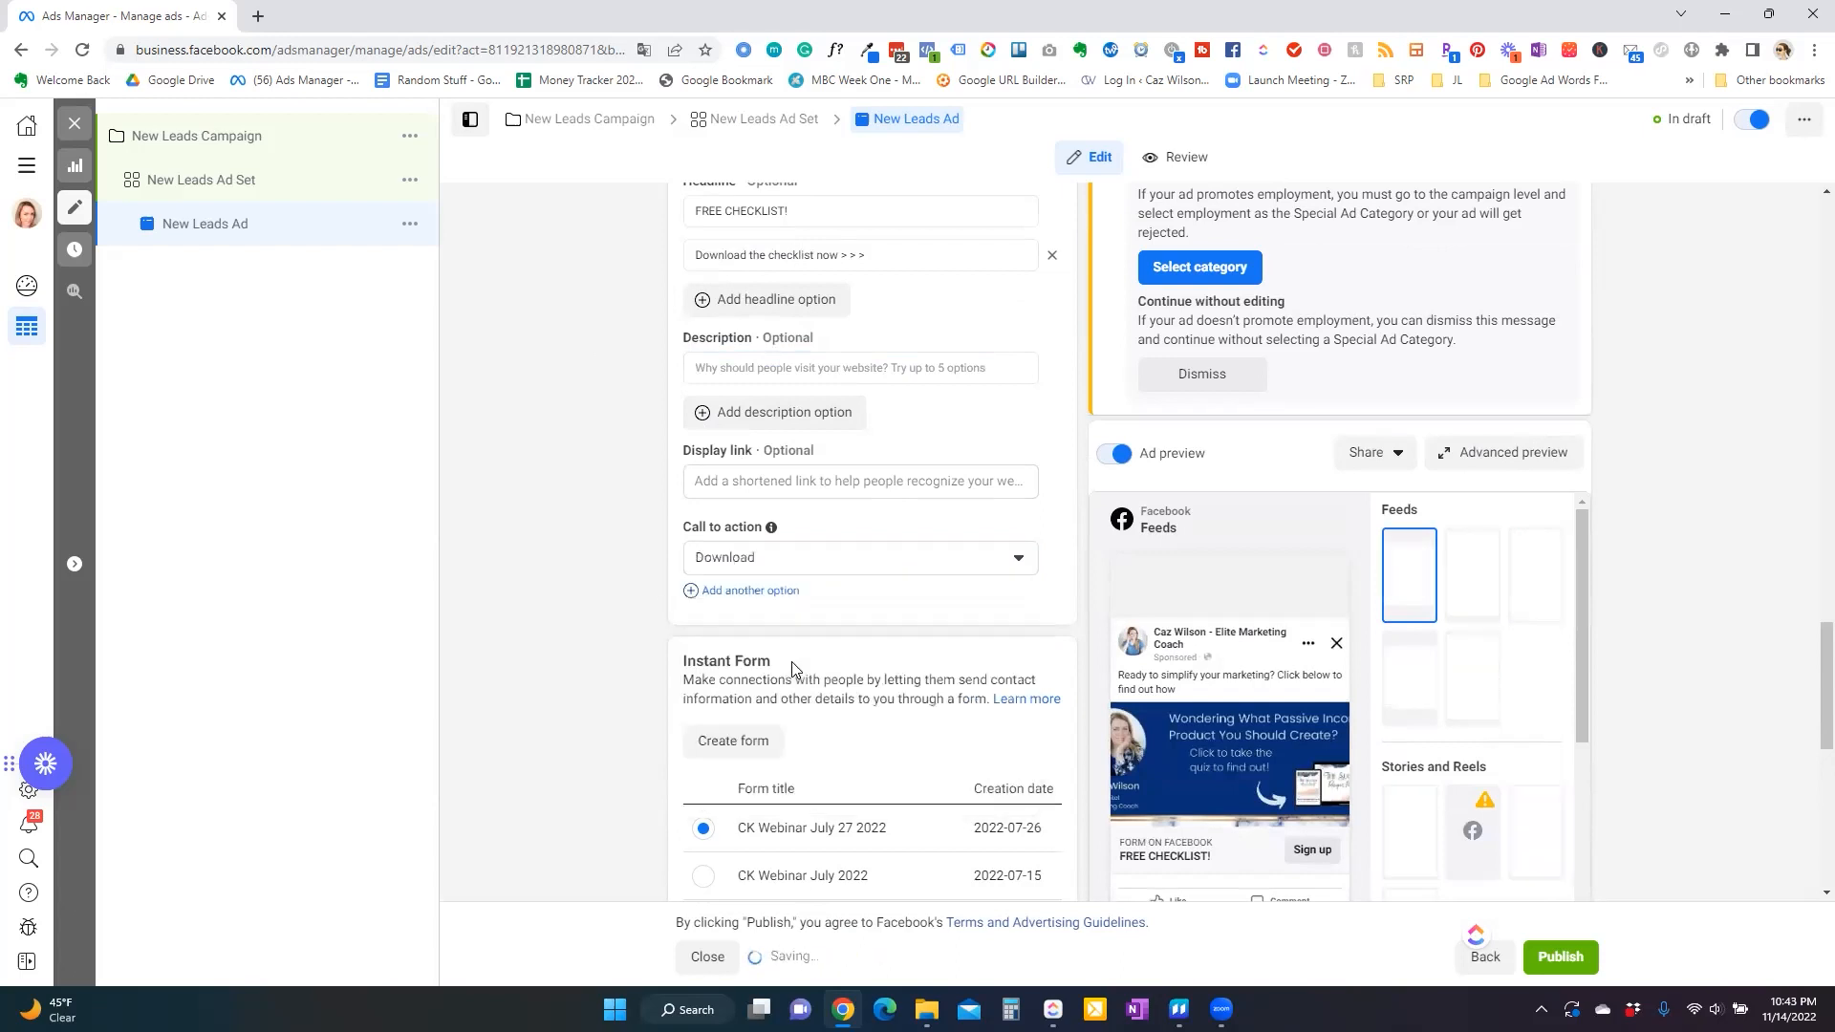
pyautogui.click(762, 591)
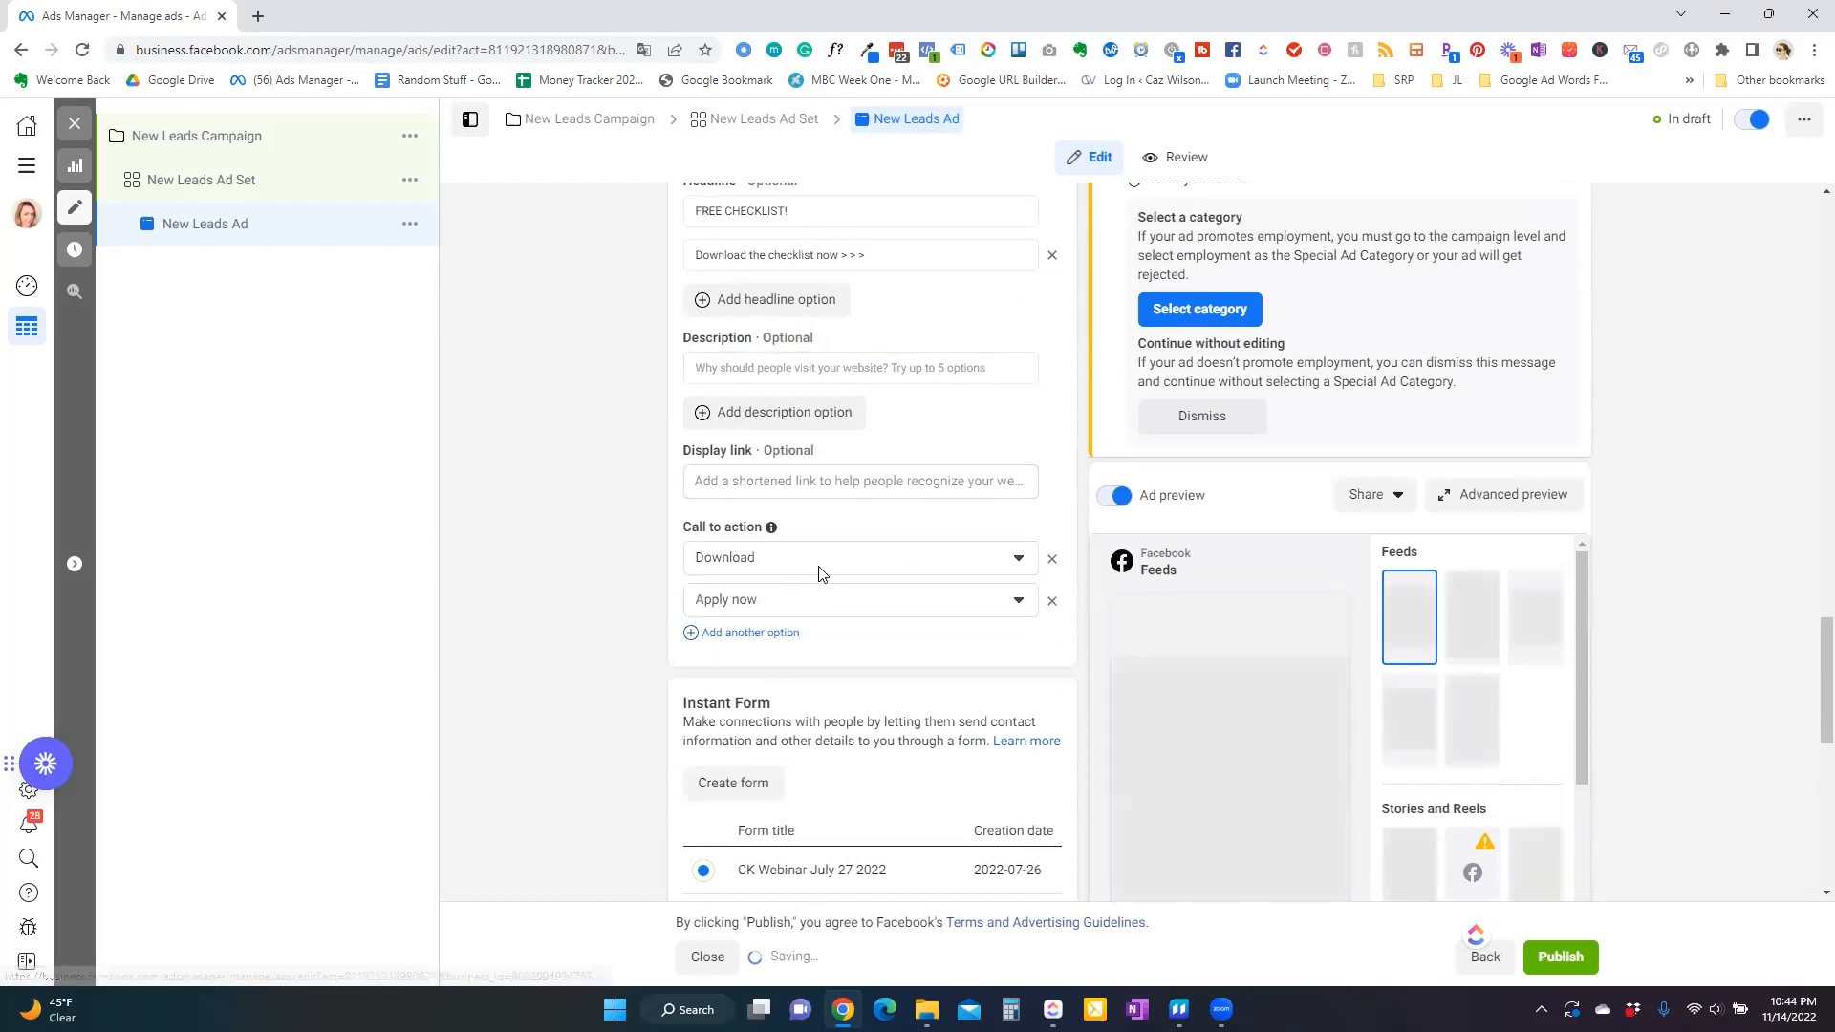
pyautogui.click(1020, 604)
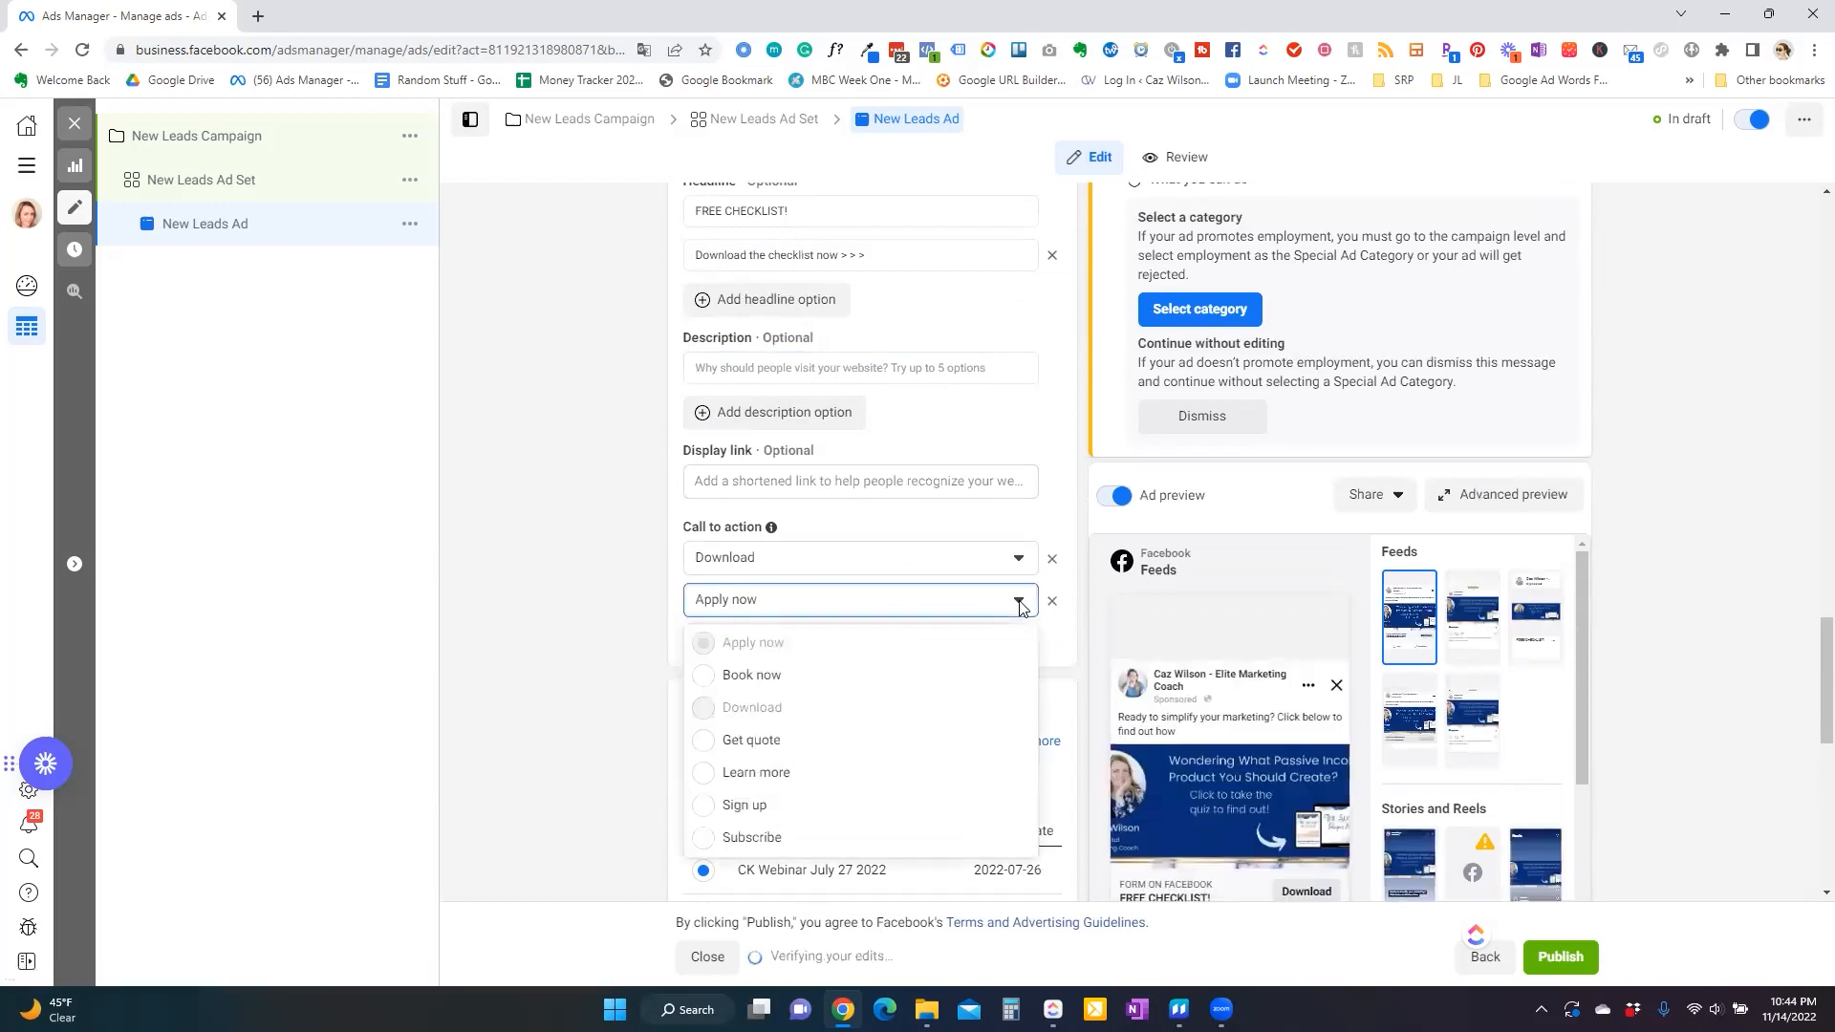
pyautogui.click(874, 777)
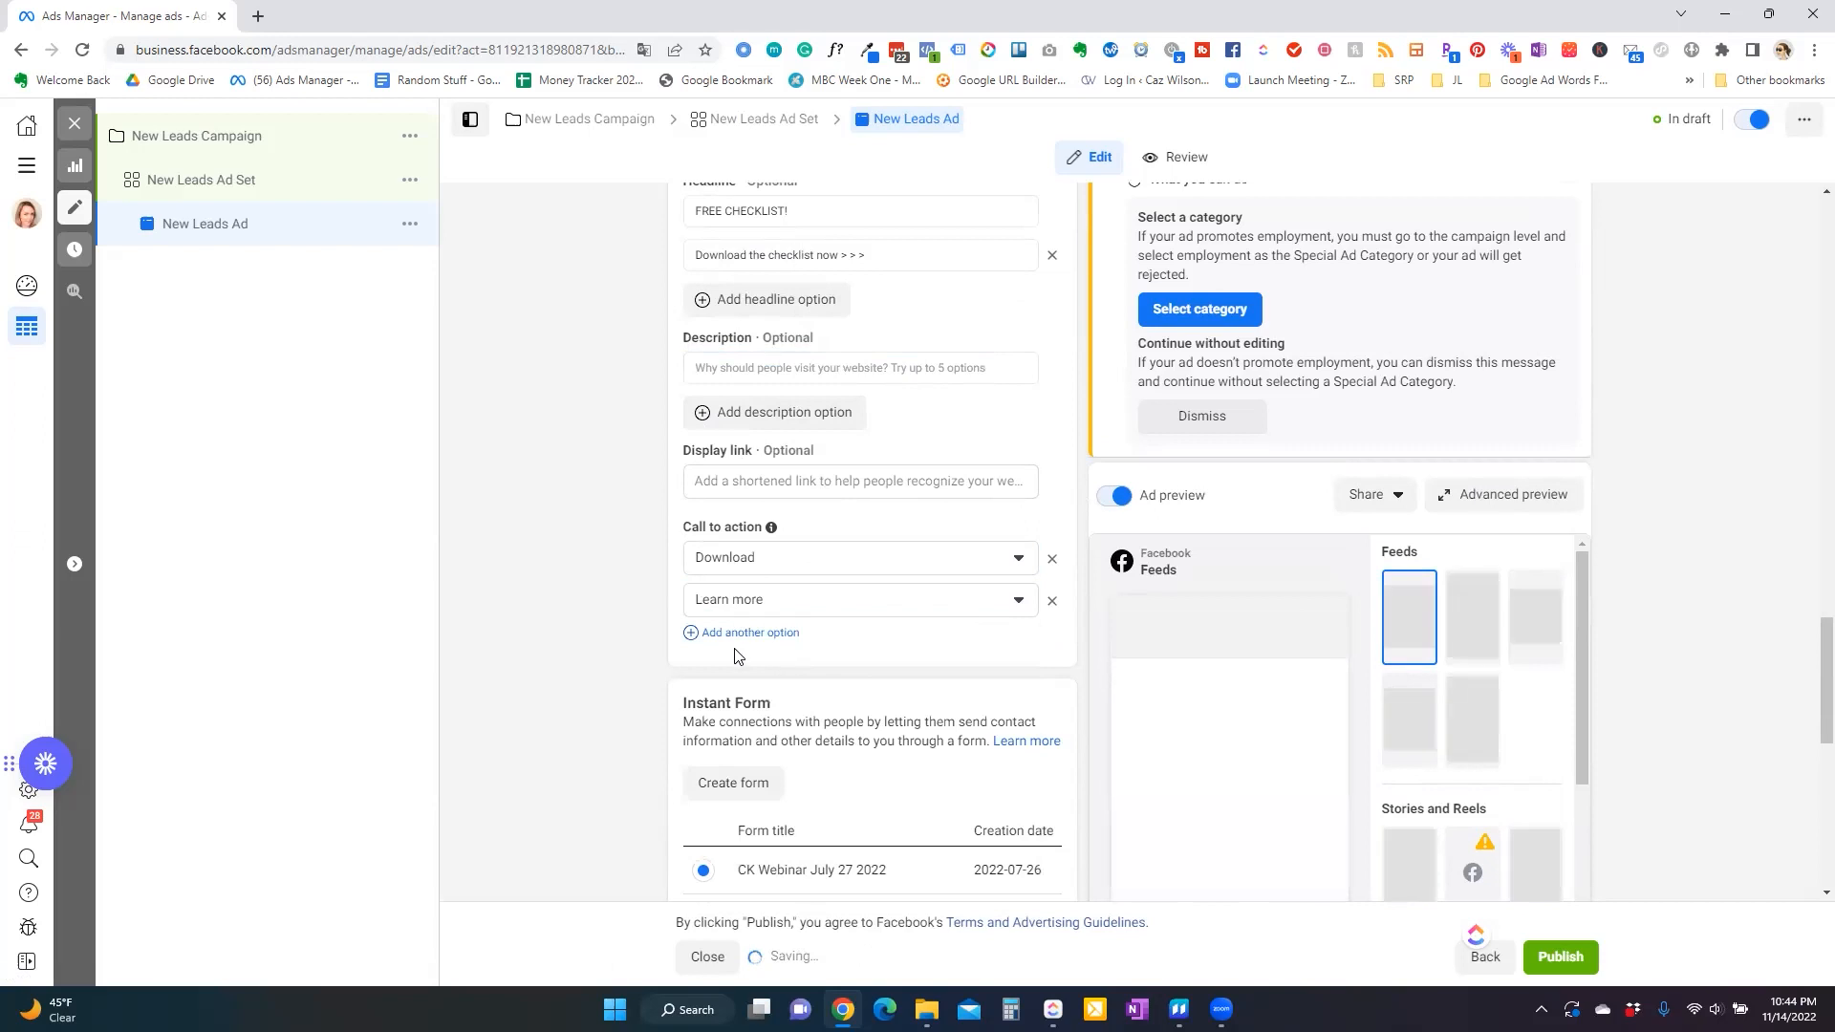
pyautogui.click(751, 633)
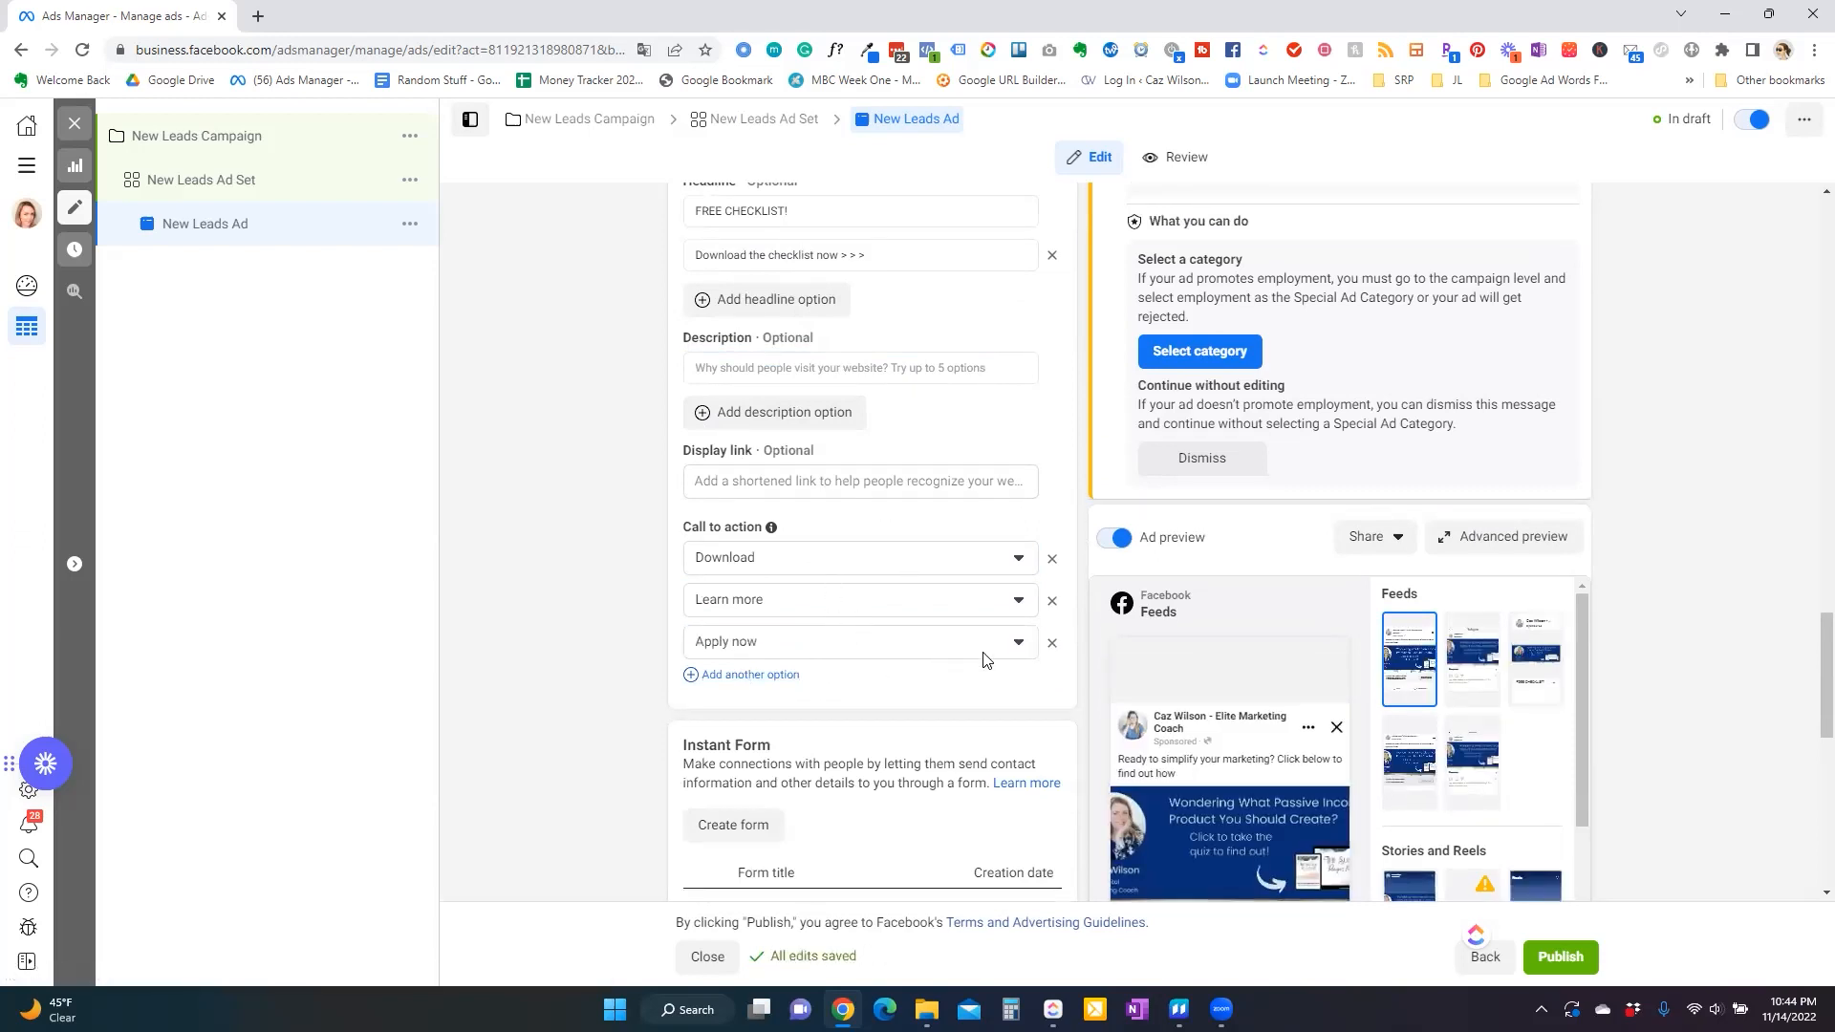
pyautogui.click(1019, 642)
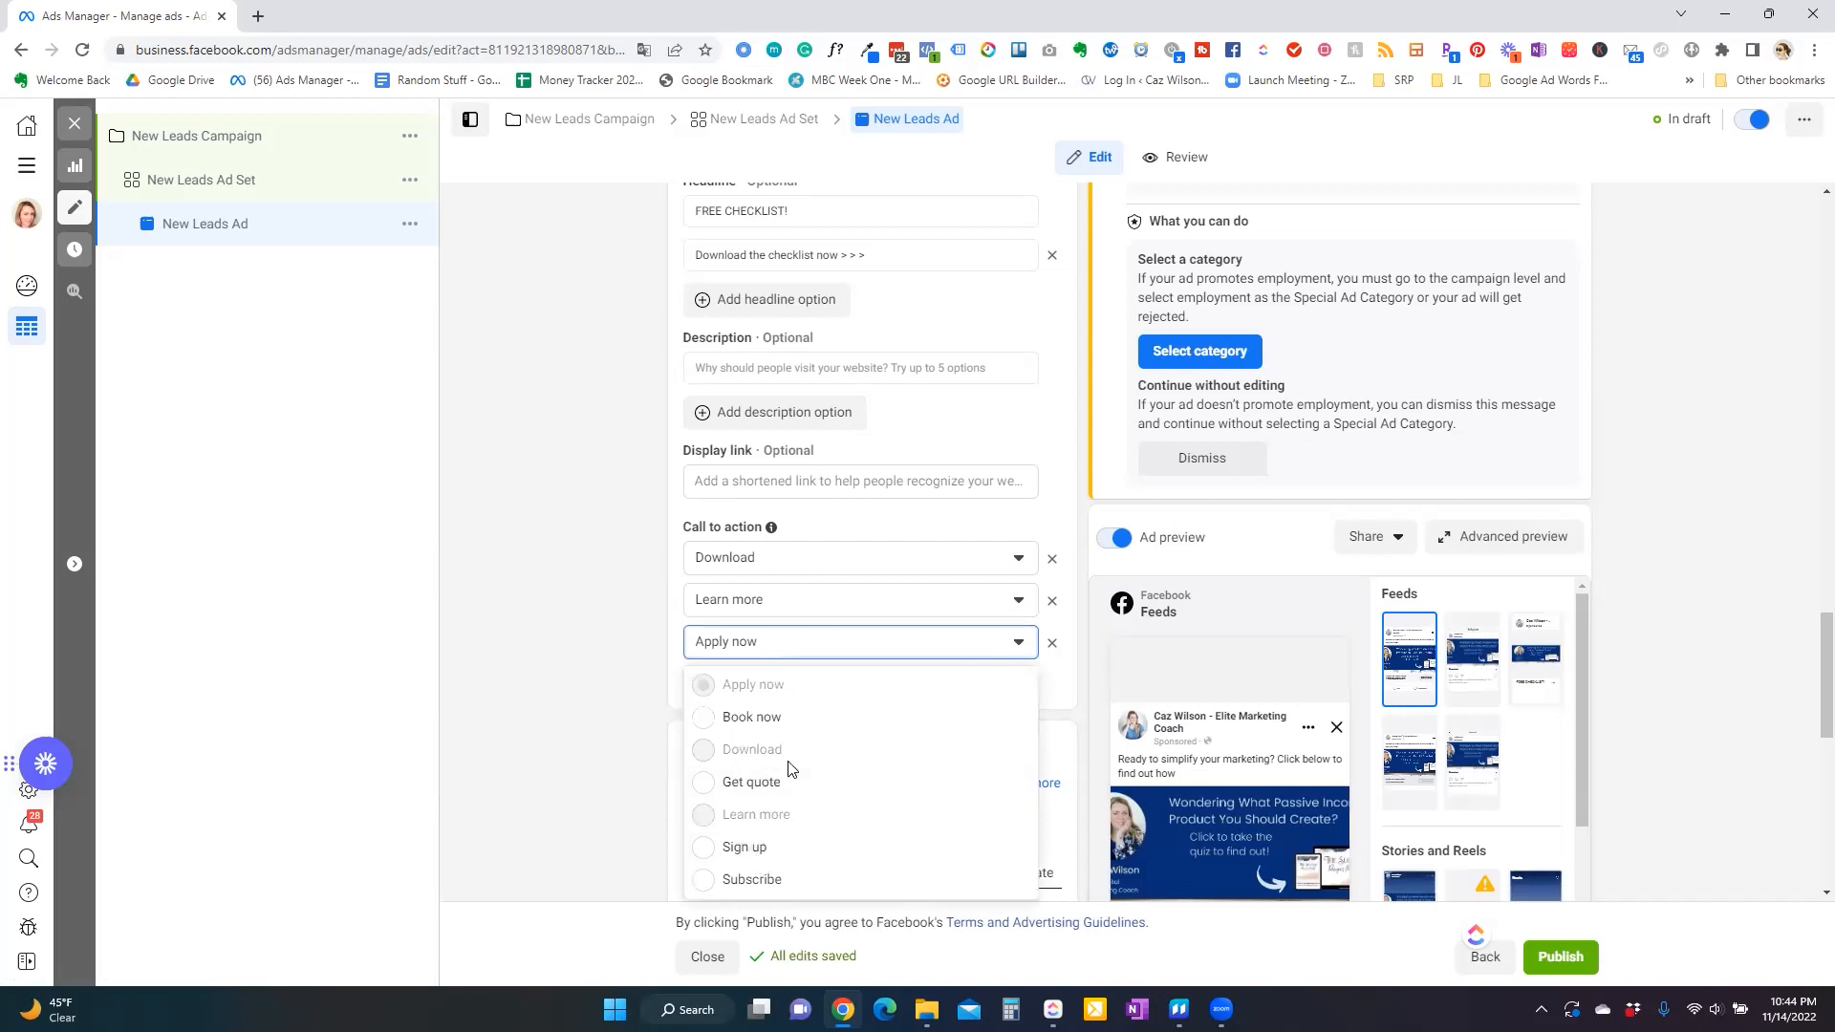
pyautogui.click(758, 846)
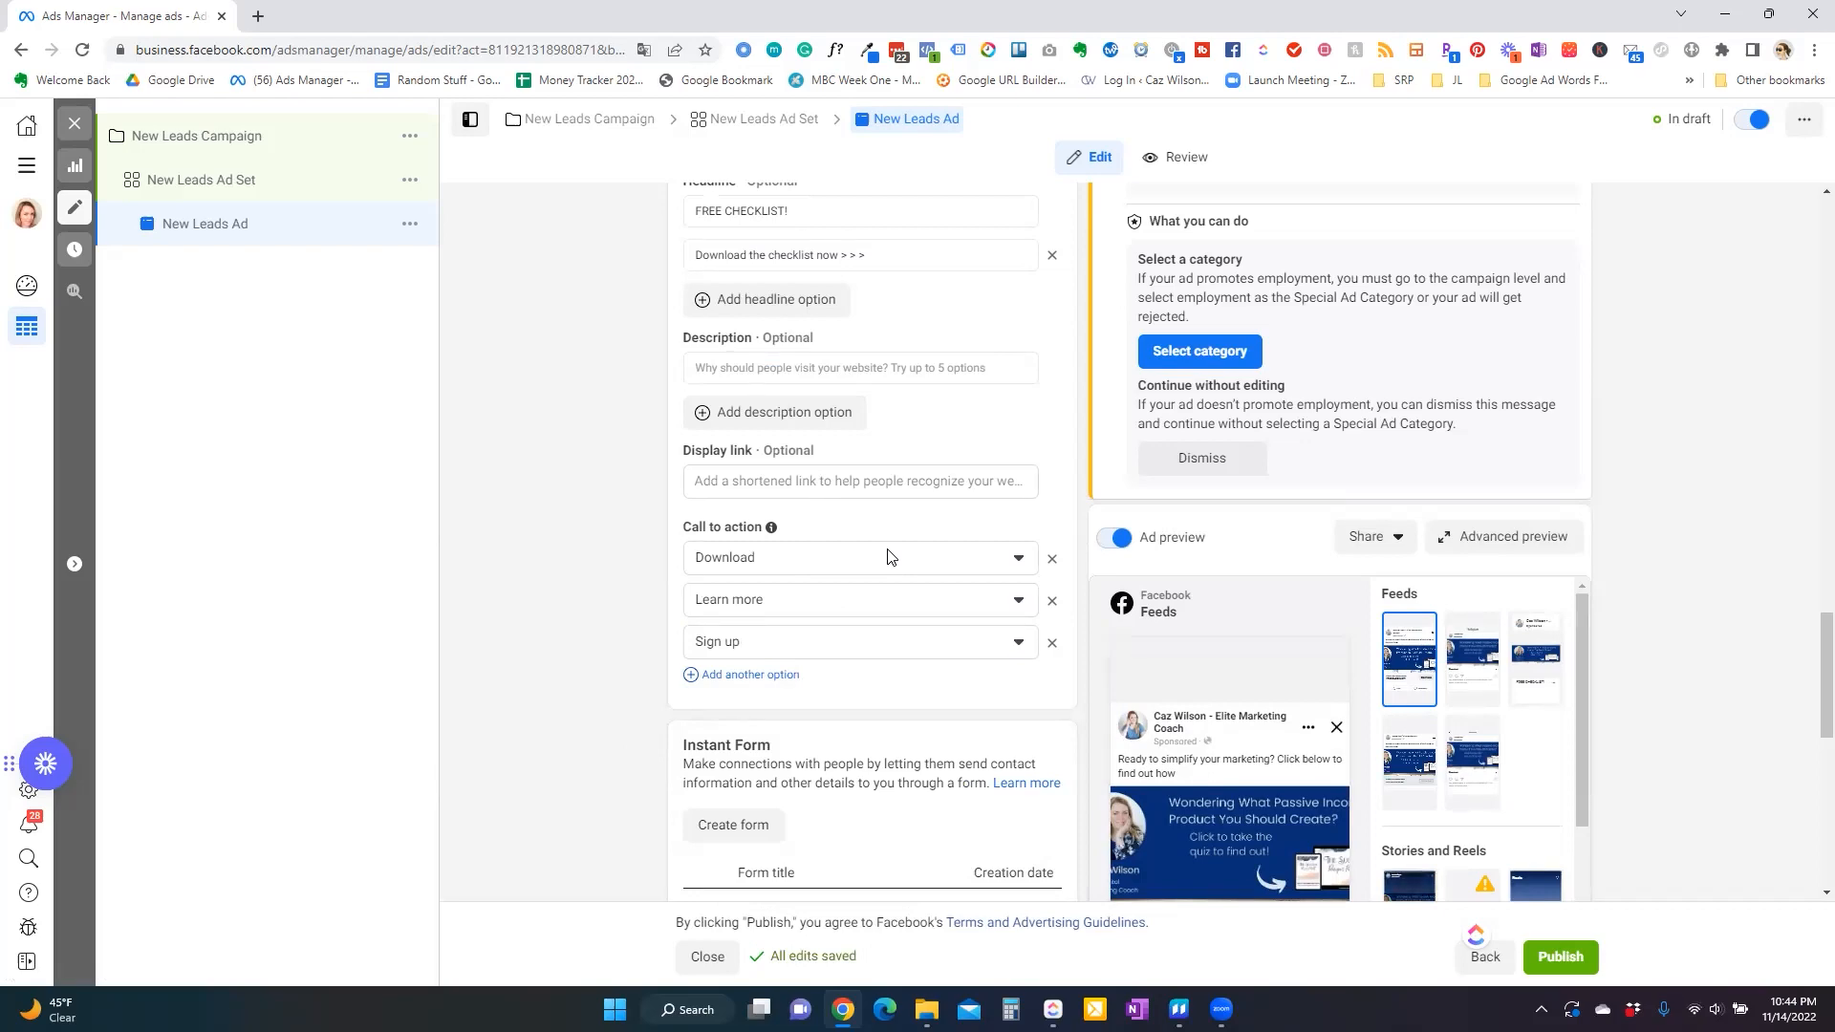
# Open the advanced preview and inspect ad variations by switching the media image and primary text option.
pyautogui.scroll(15, 898, 555)
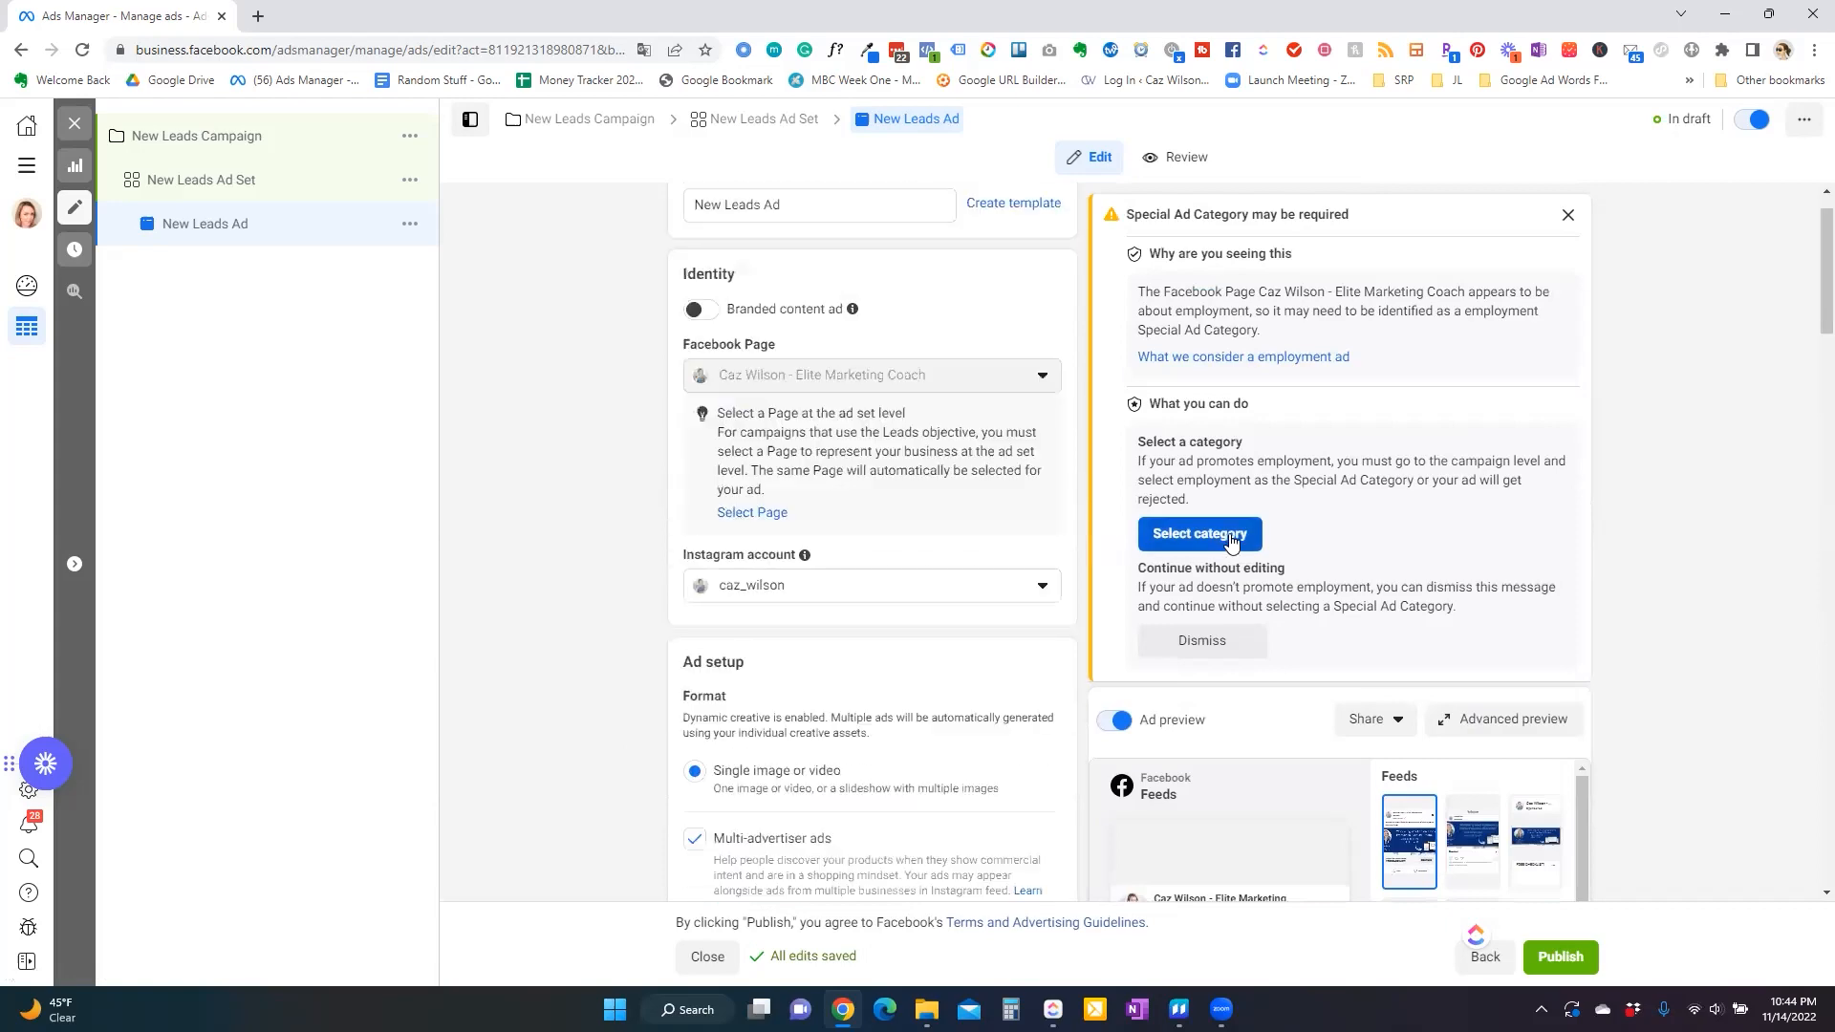
pyautogui.scroll(1, 935, 736)
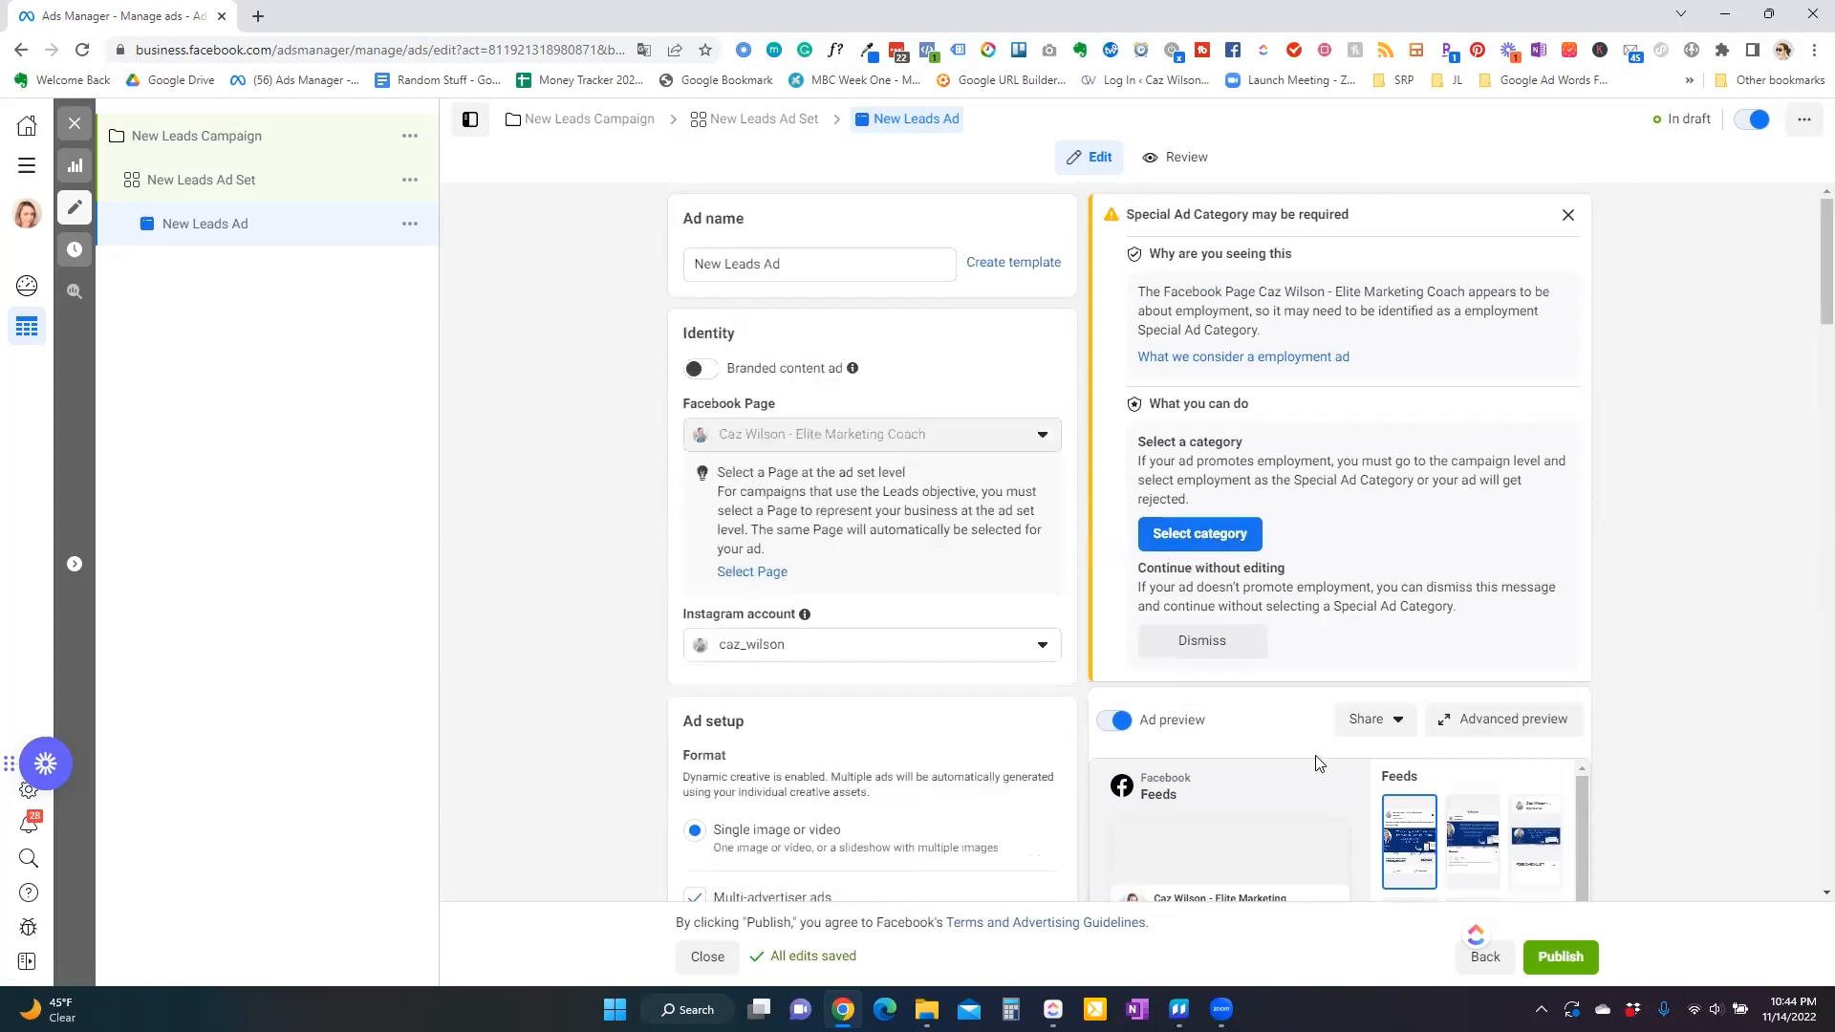
pyautogui.scroll(-2, 1322, 757)
pyautogui.click(1502, 719)
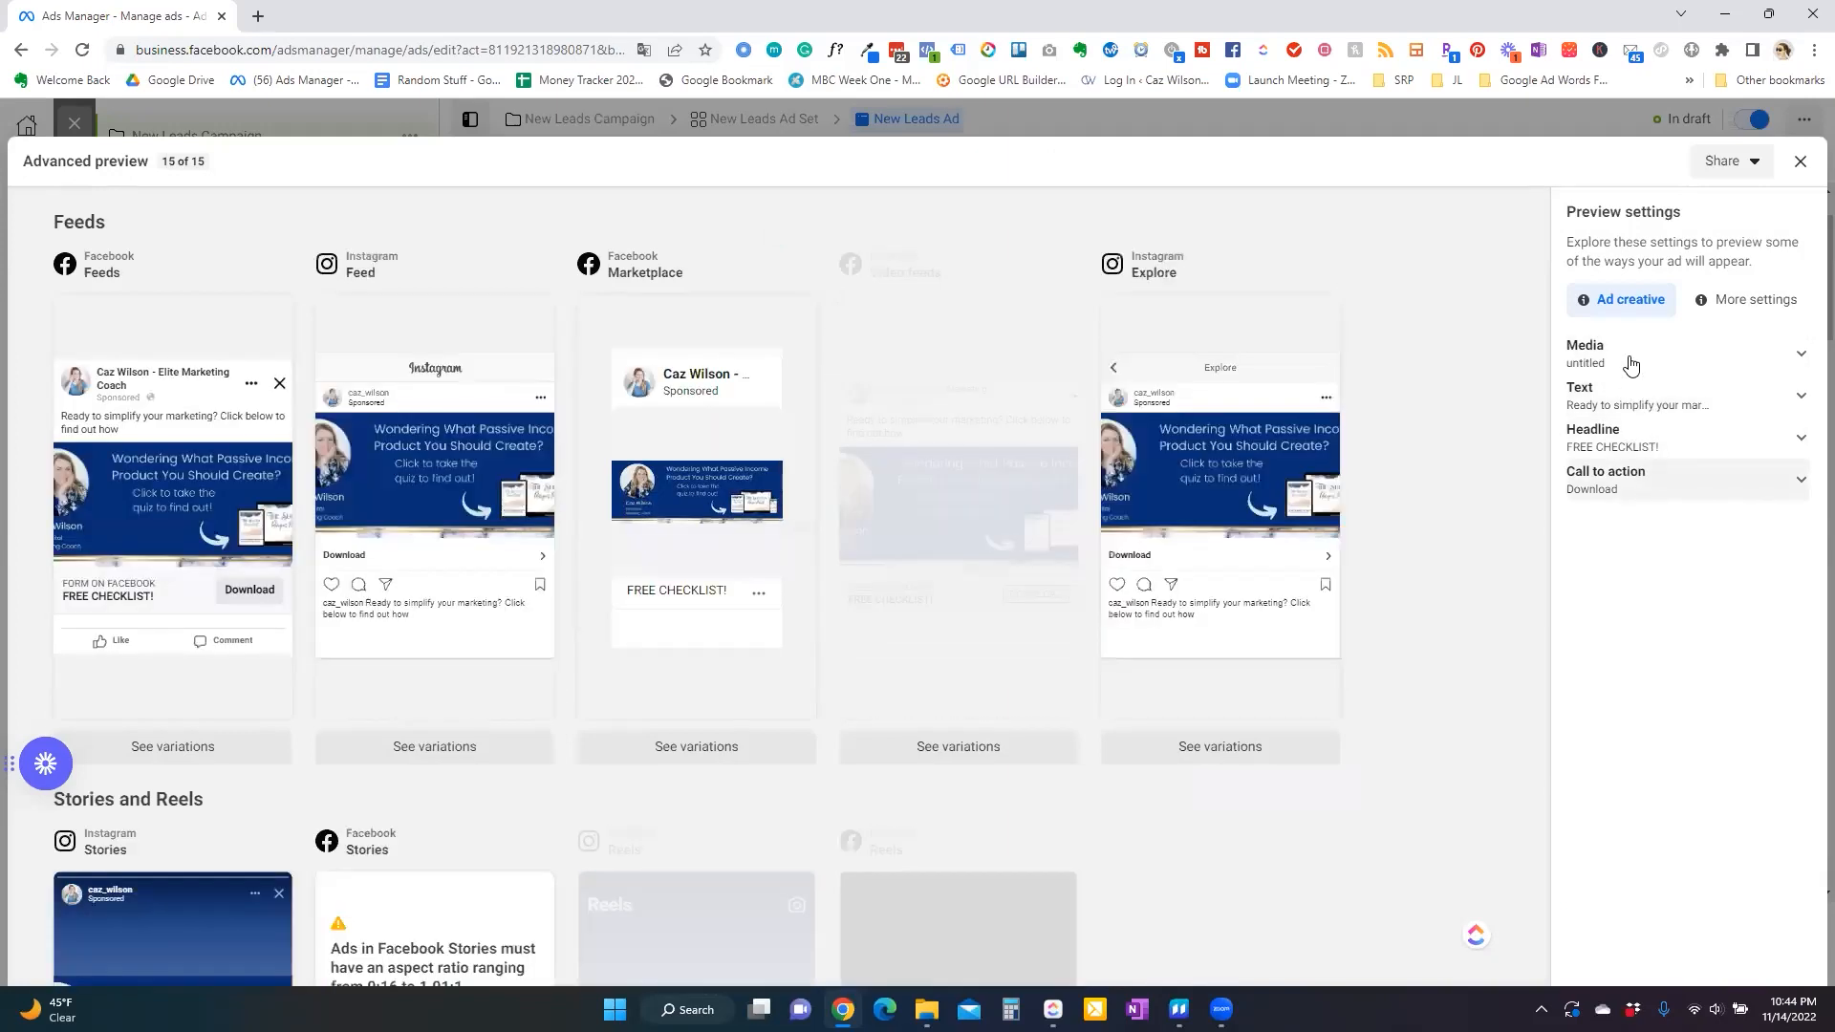
pyautogui.click(1628, 363)
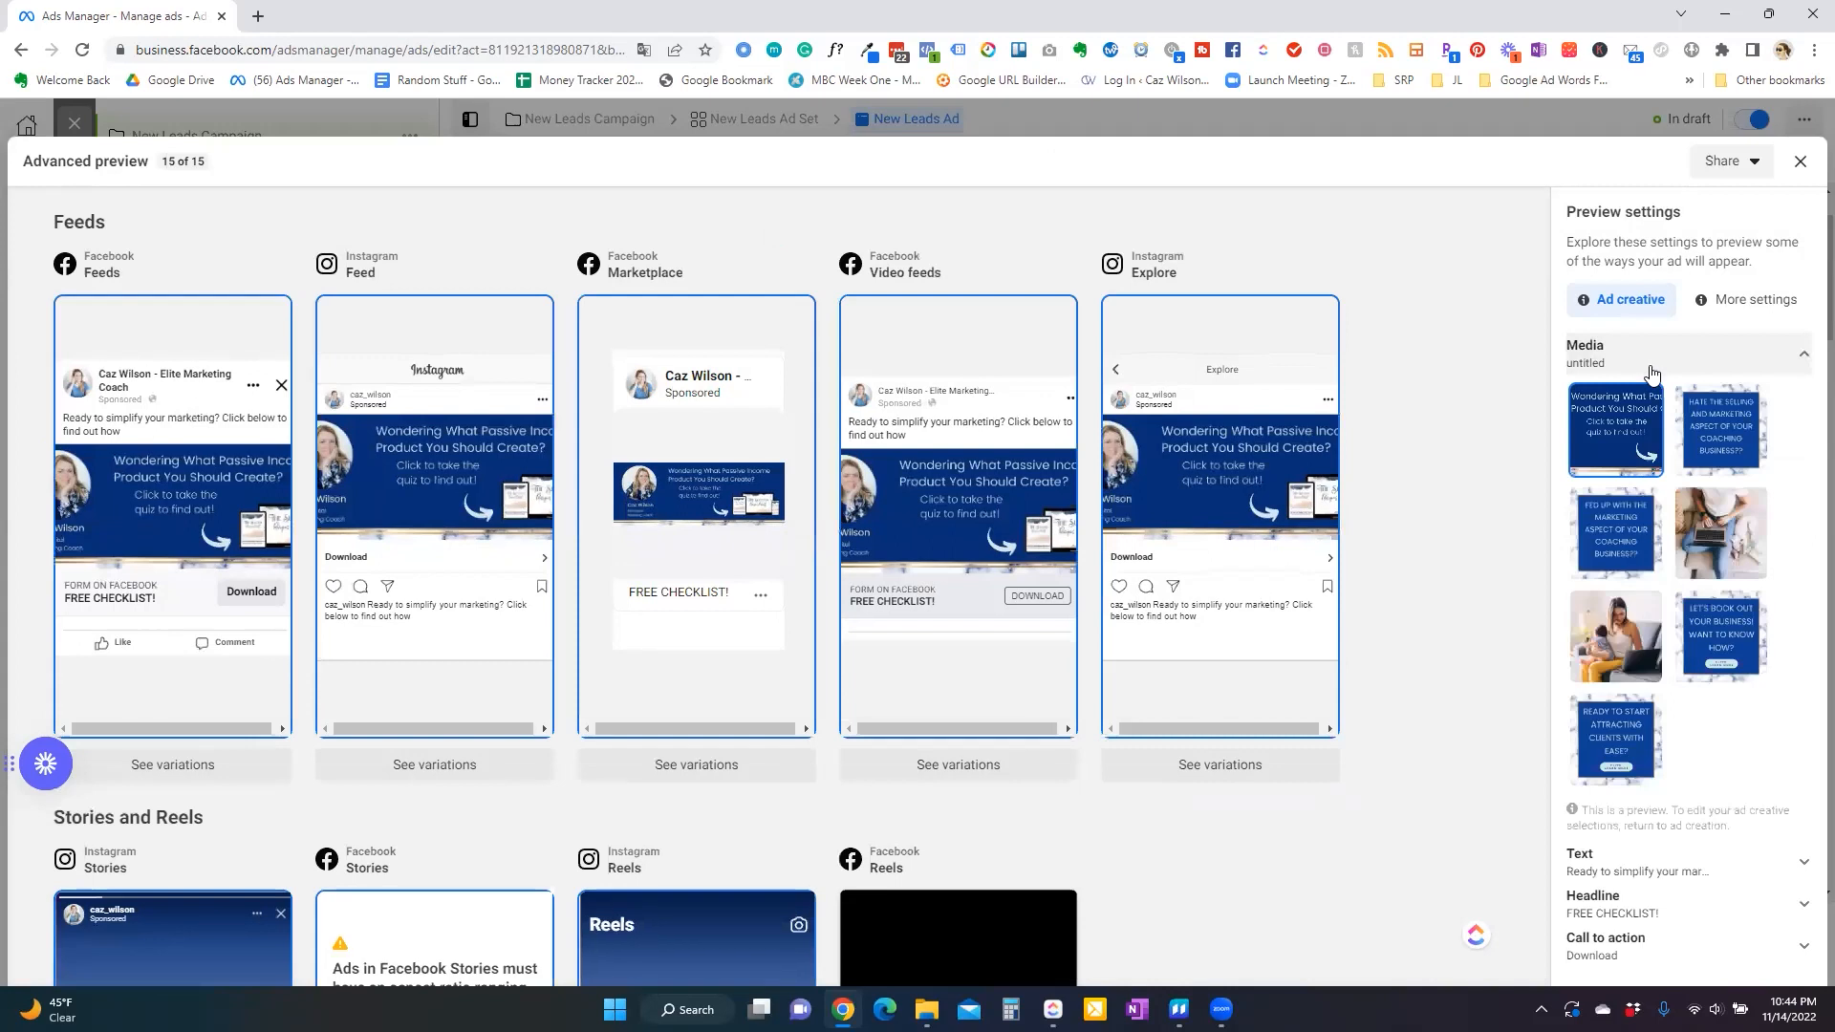
pyautogui.click(1727, 451)
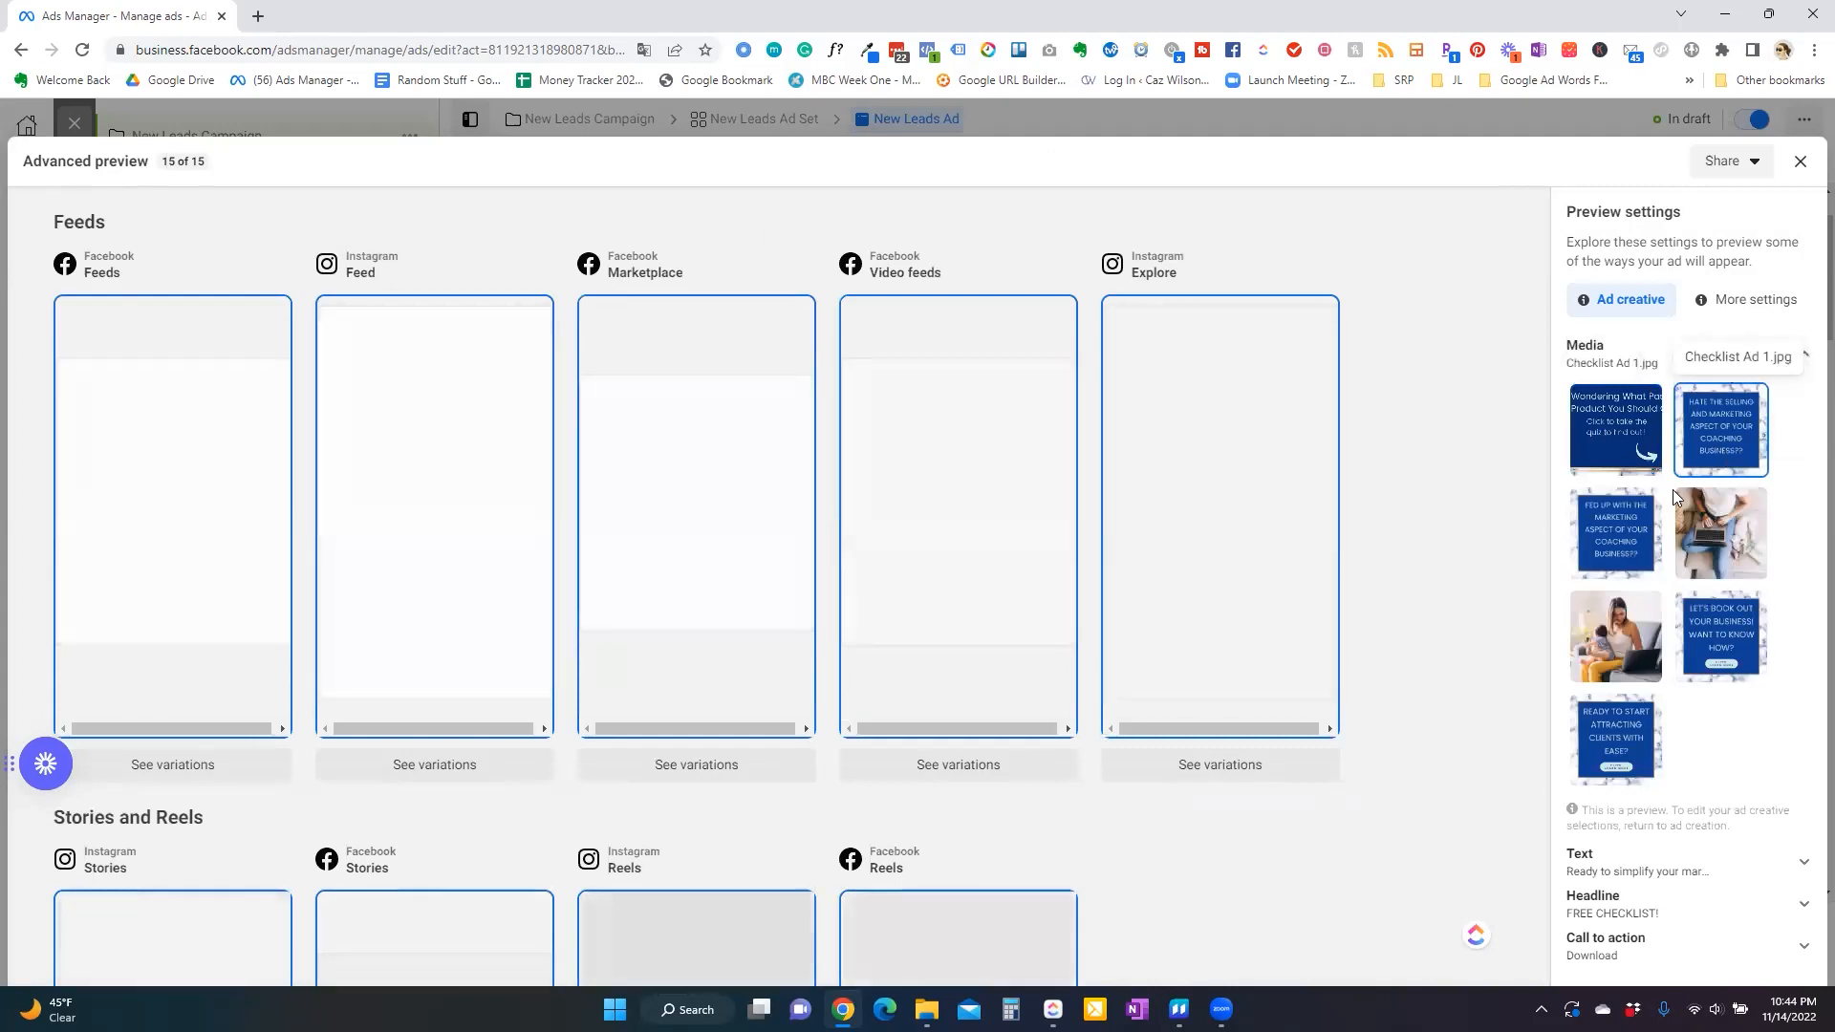
pyautogui.click(1609, 868)
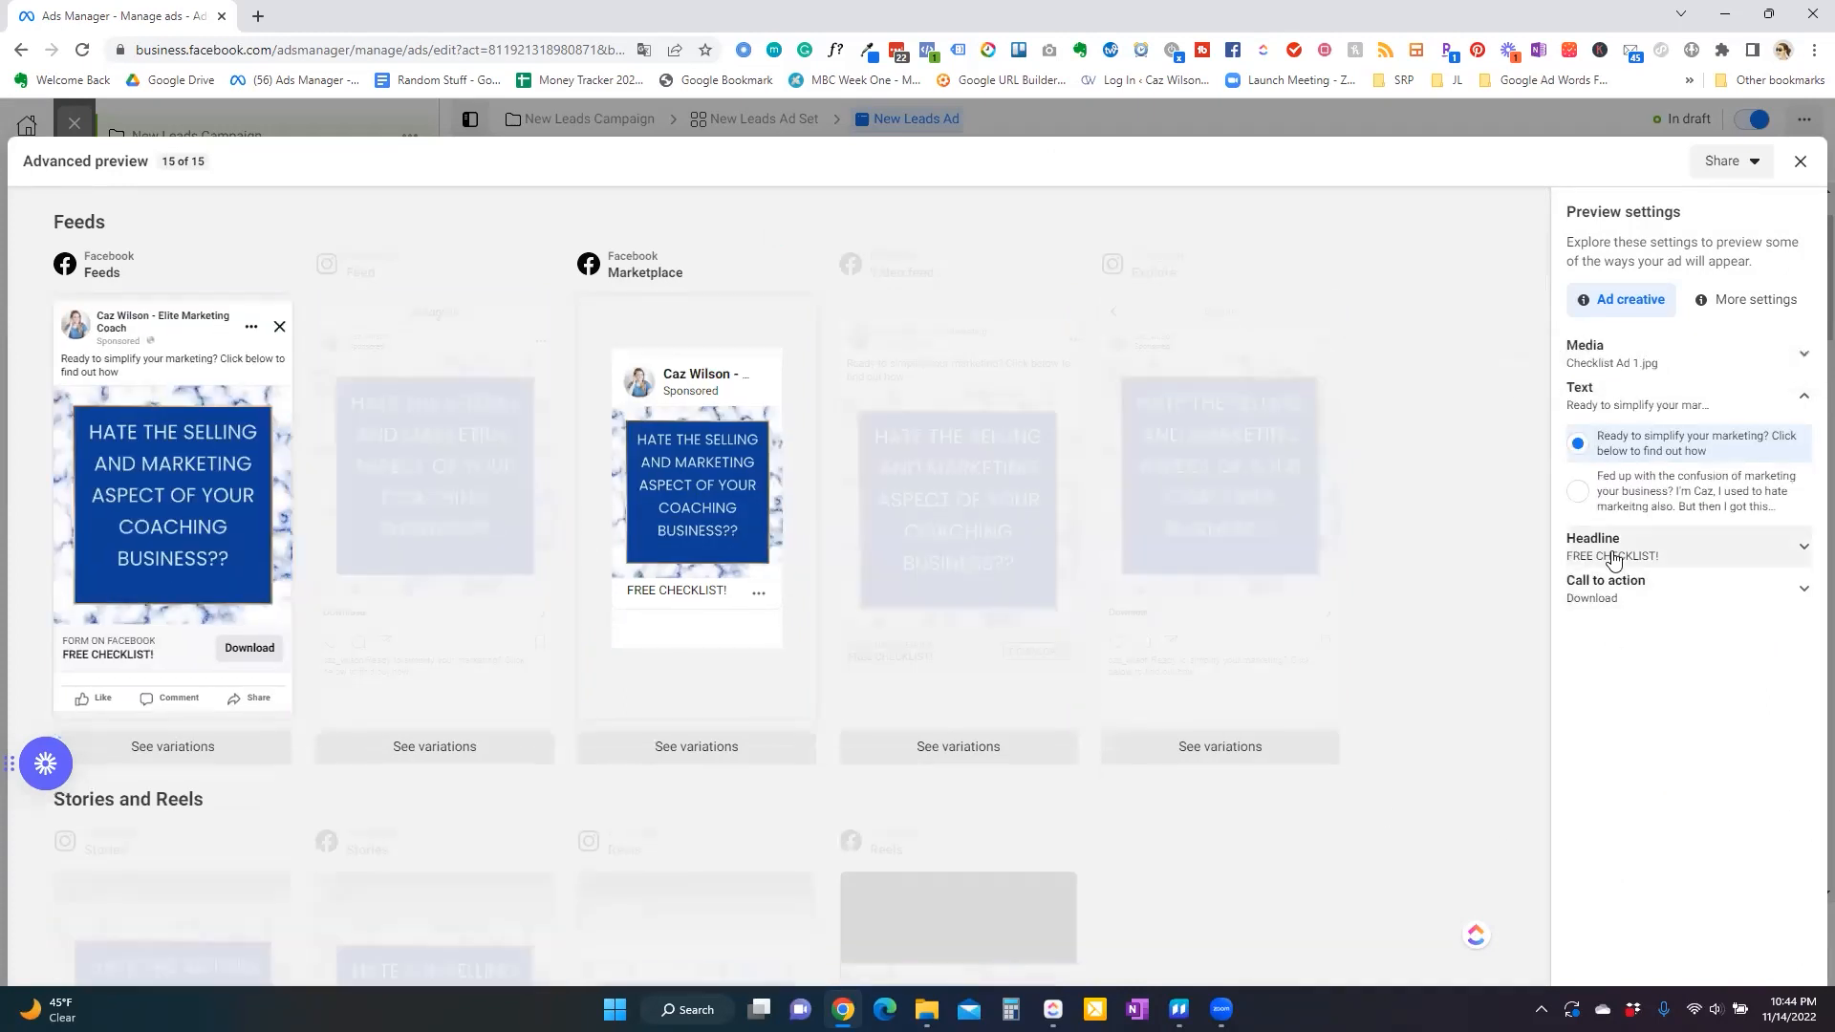
pyautogui.click(1615, 516)
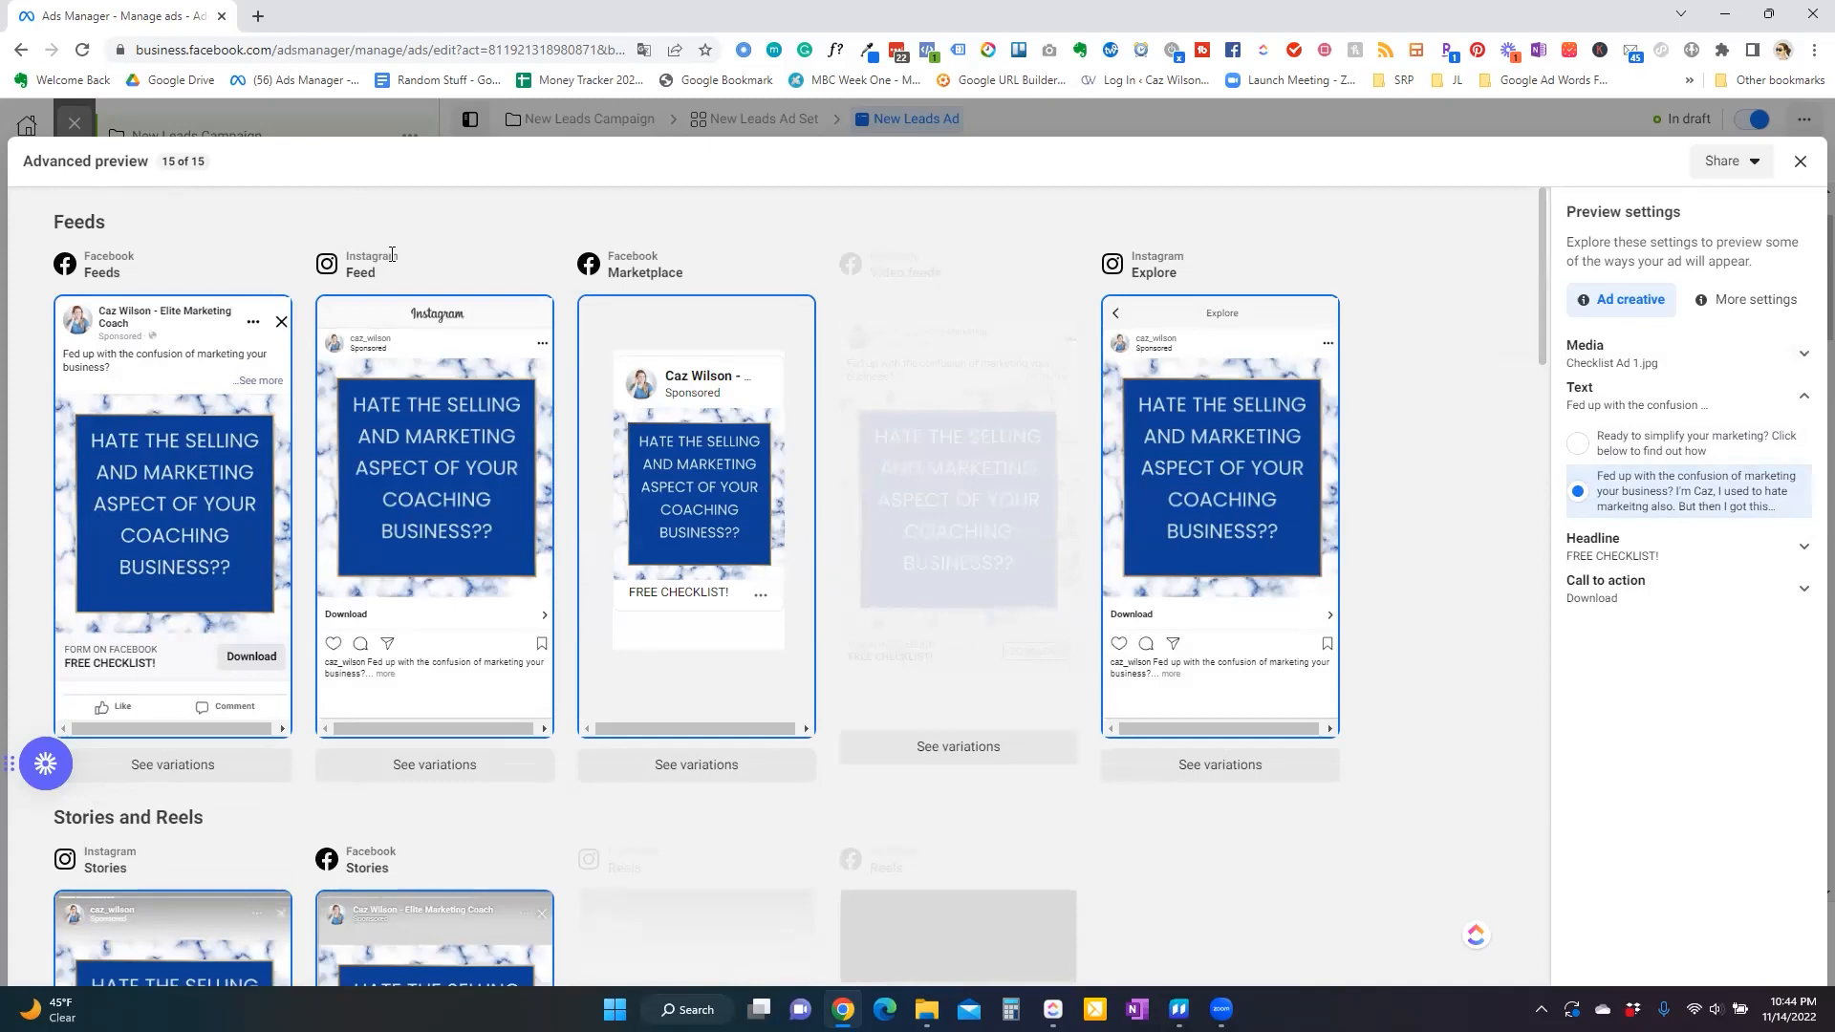
# Scroll through the advanced preview placements and switch the preview text to the 'Ready to simplify your marketing?' option.
pyautogui.scroll(-4, 822, 830)
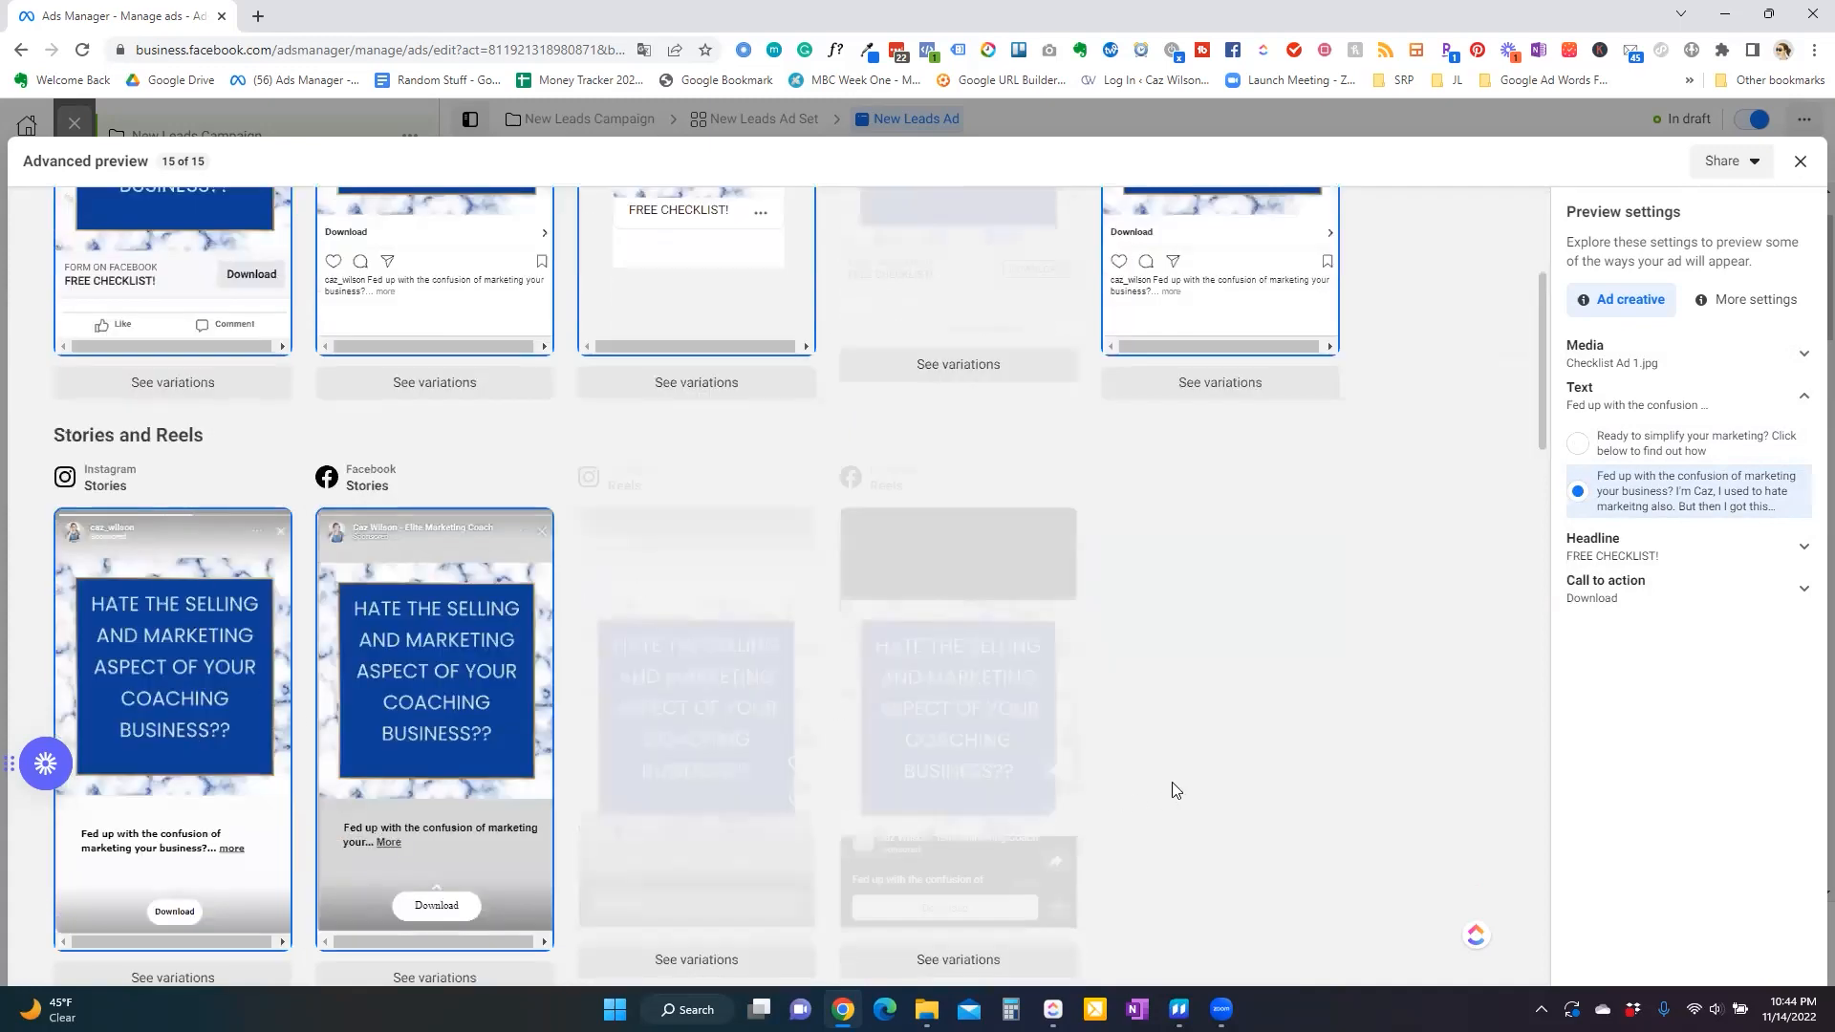
pyautogui.scroll(-3, 459, 712)
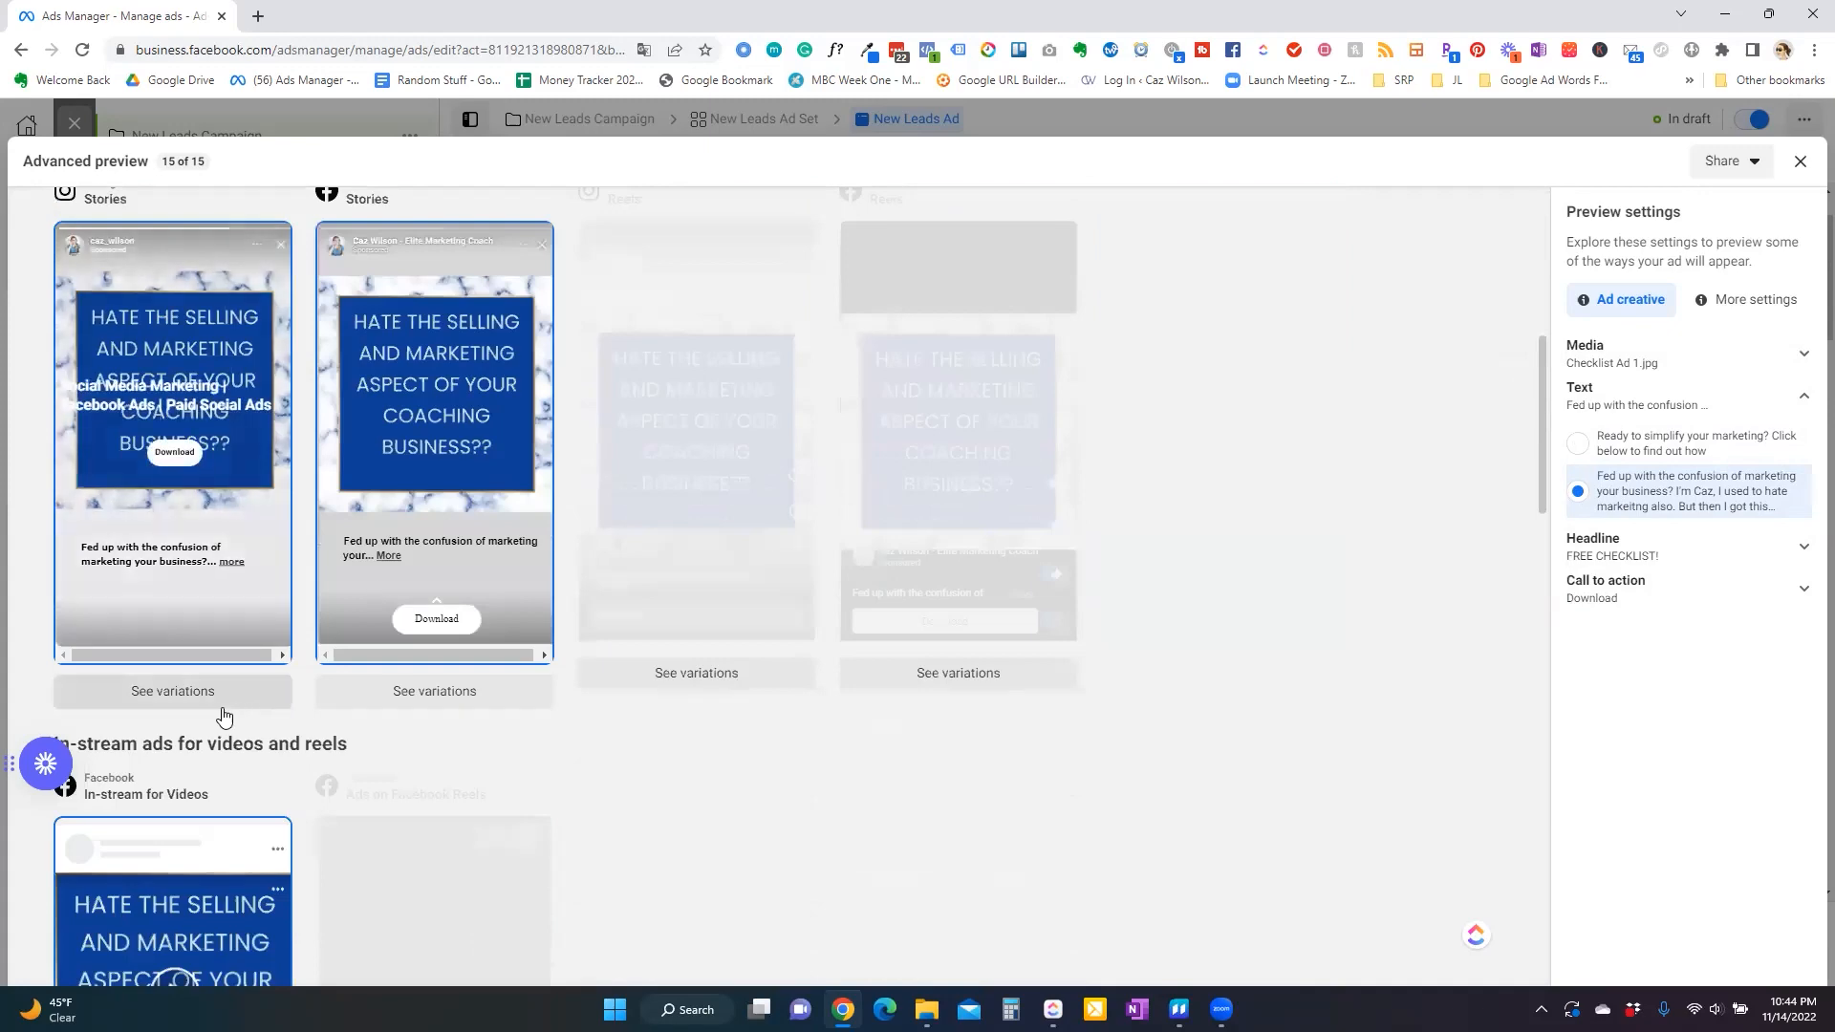
pyautogui.scroll(5, 421, 813)
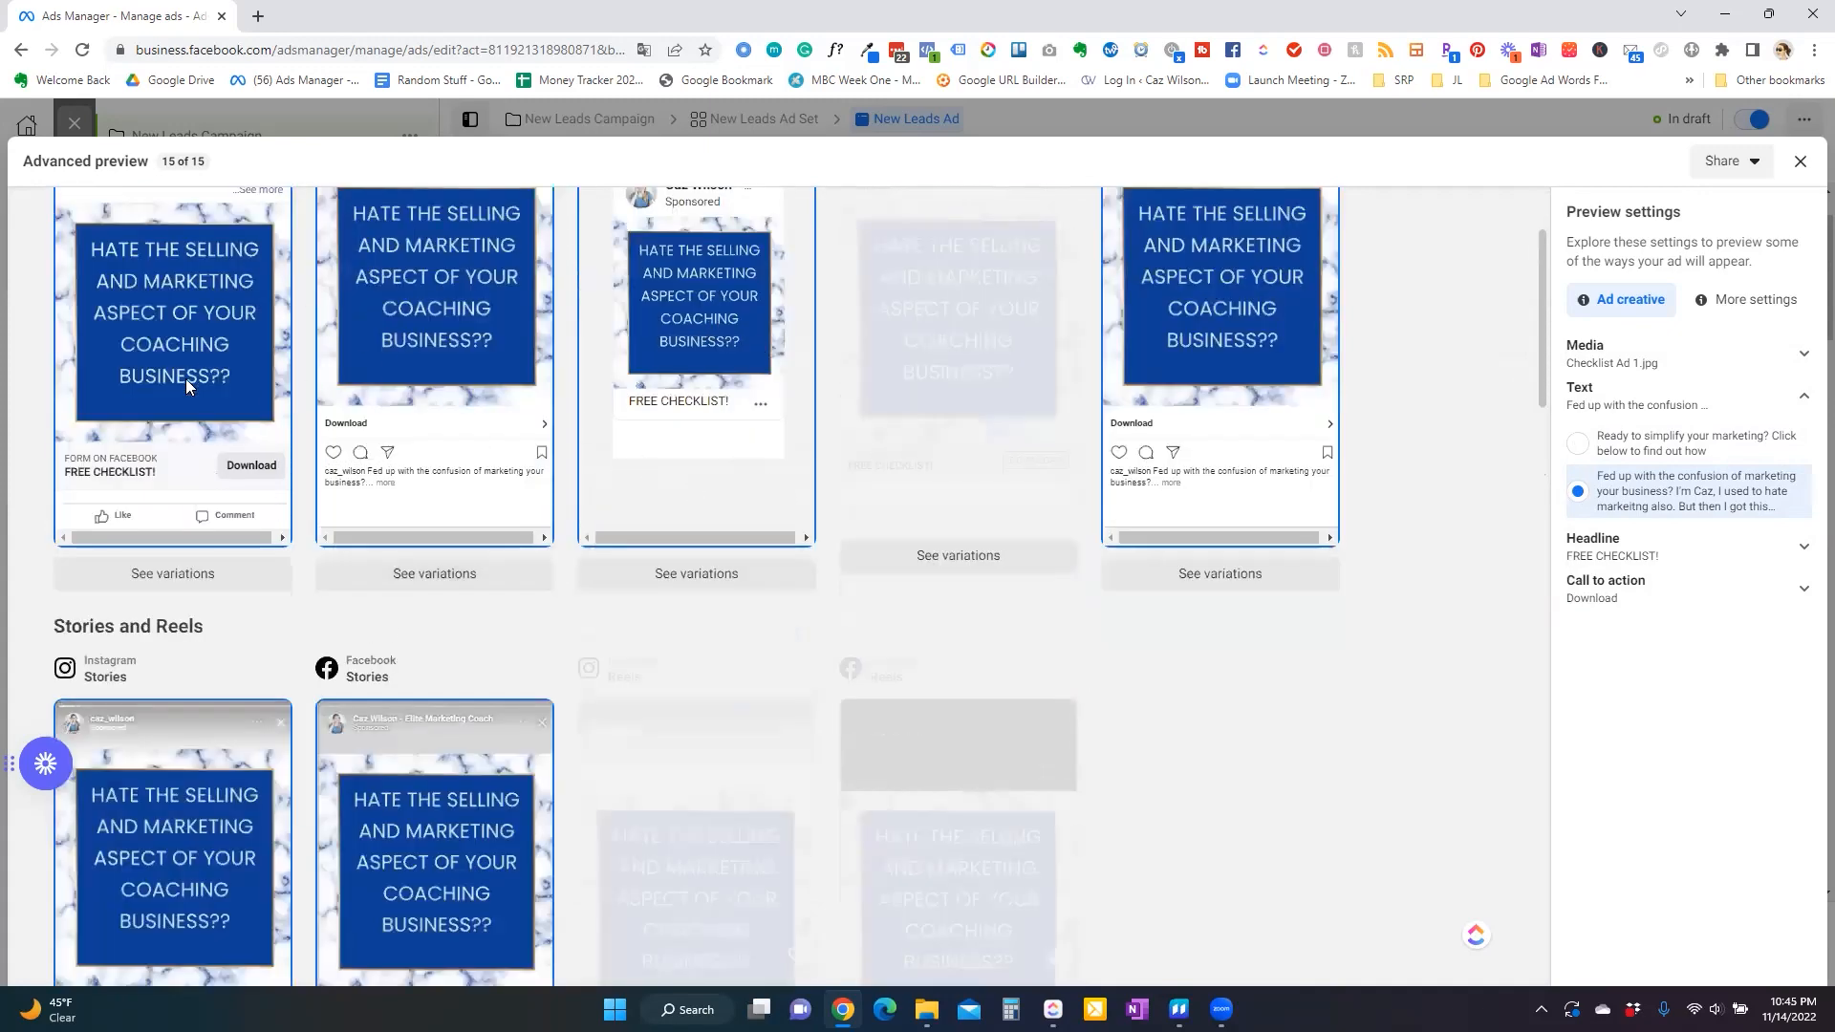
pyautogui.scroll(2, 463, 601)
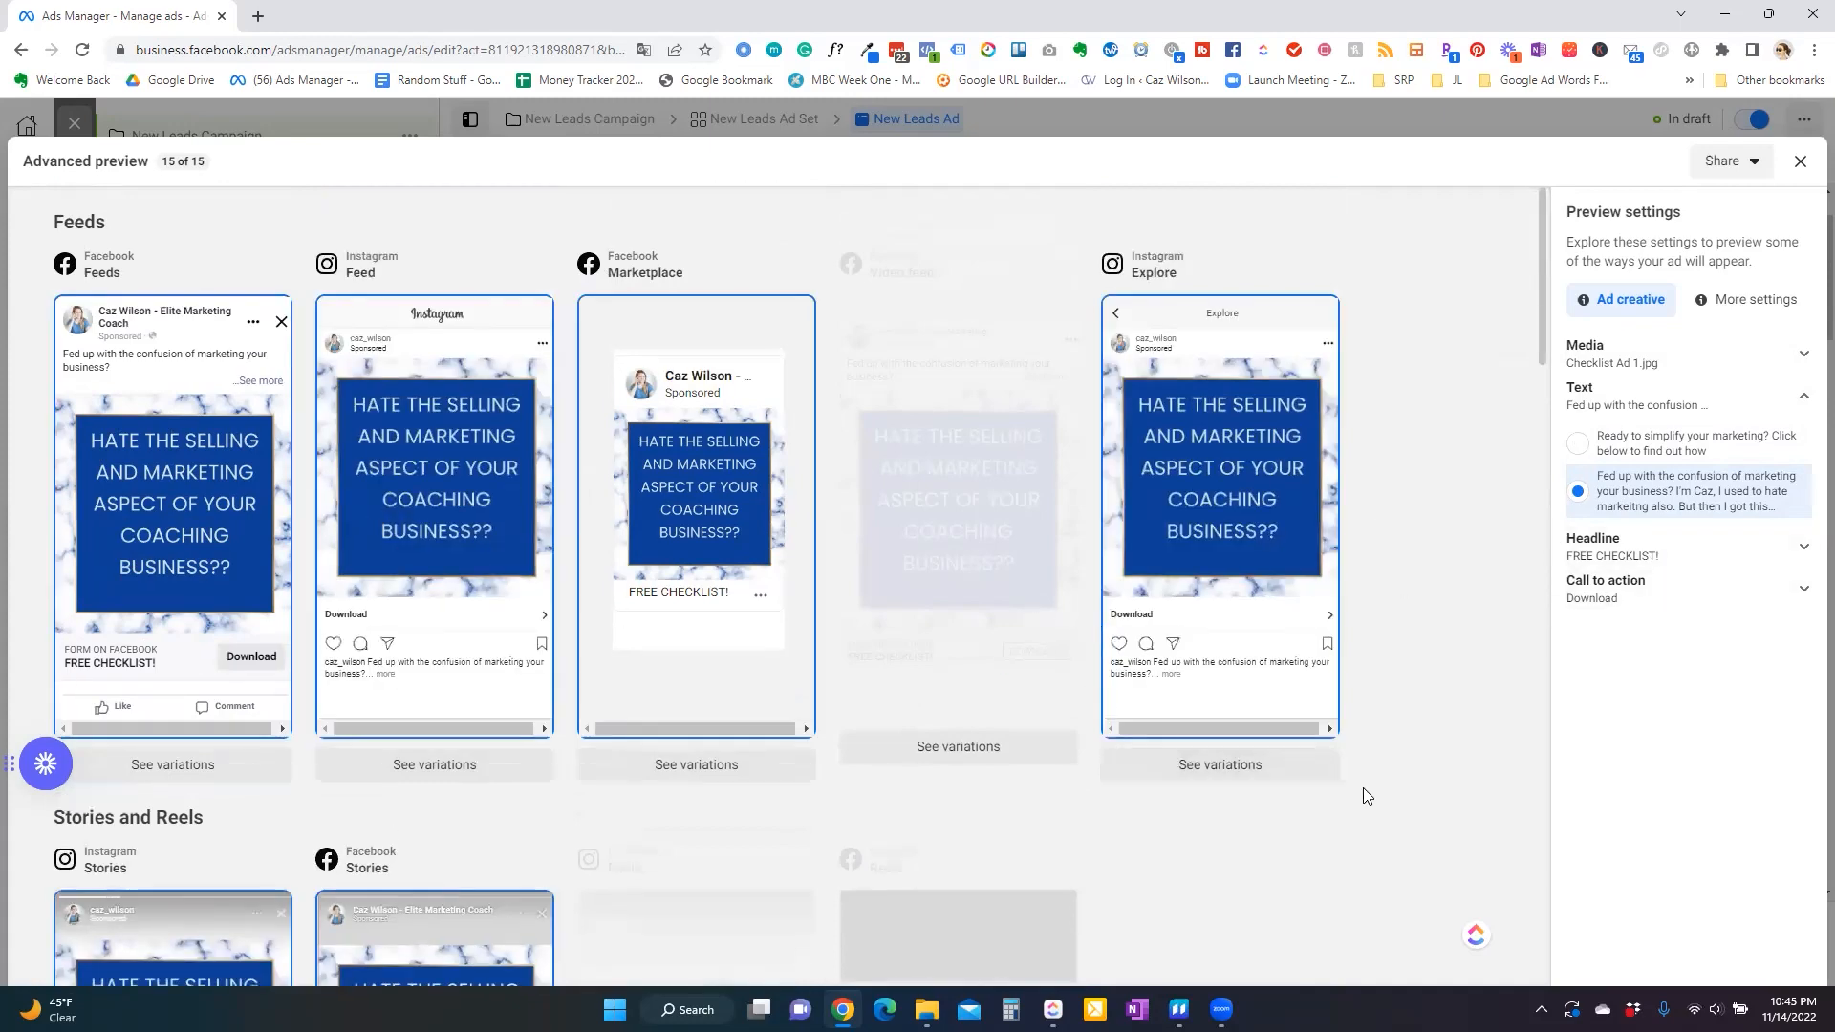
pyautogui.scroll(-4, 787, 684)
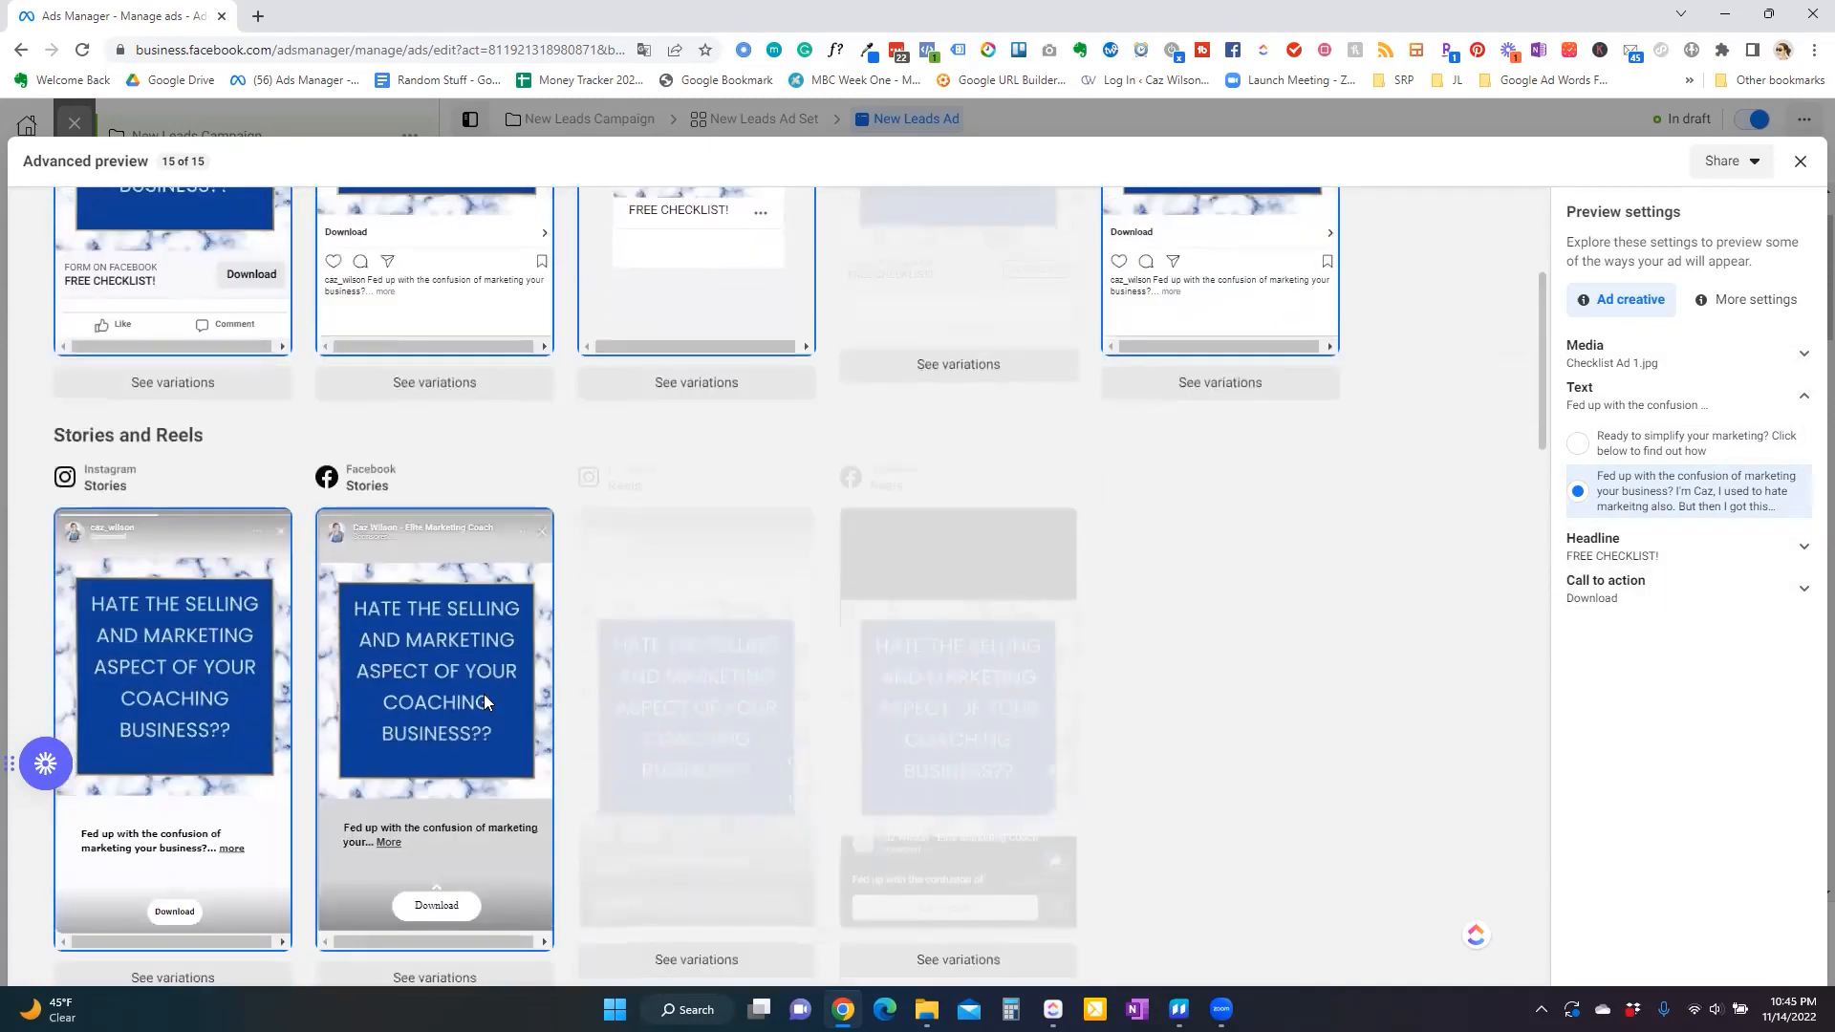
pyautogui.click(1638, 443)
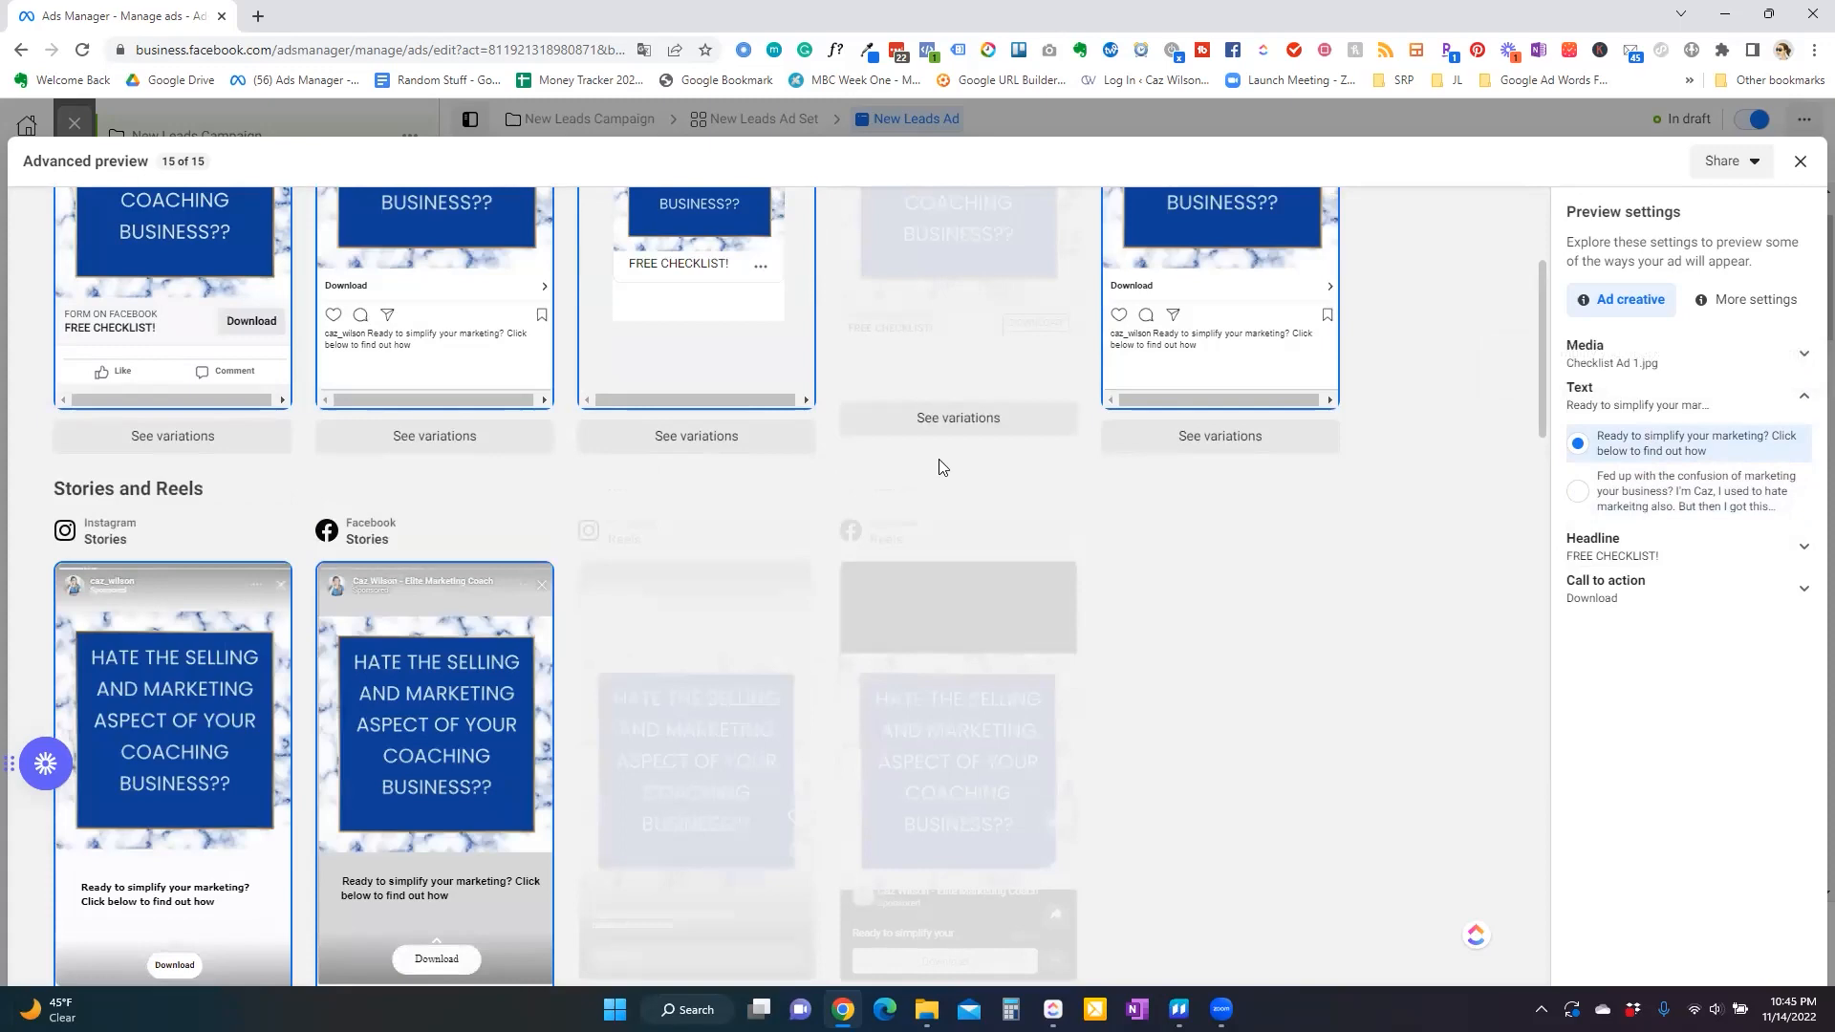
pyautogui.scroll(1, 827, 368)
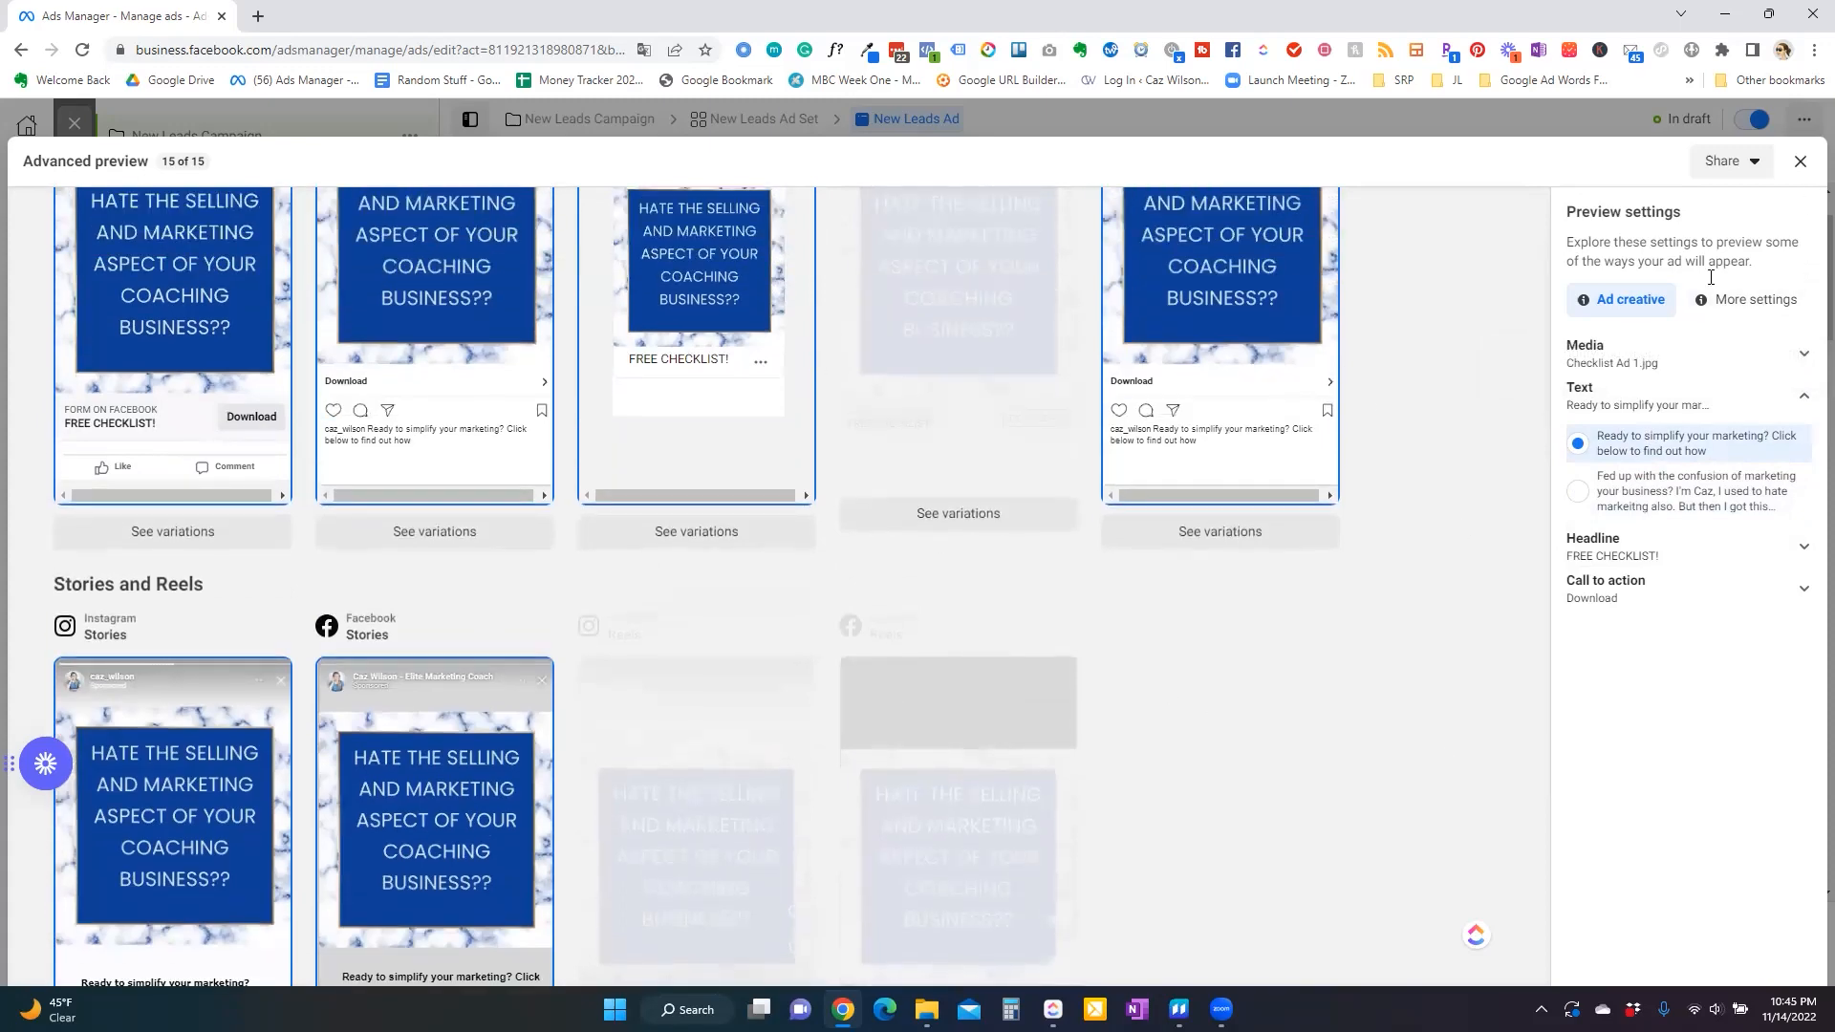
pyautogui.scroll(2, 1210, 573)
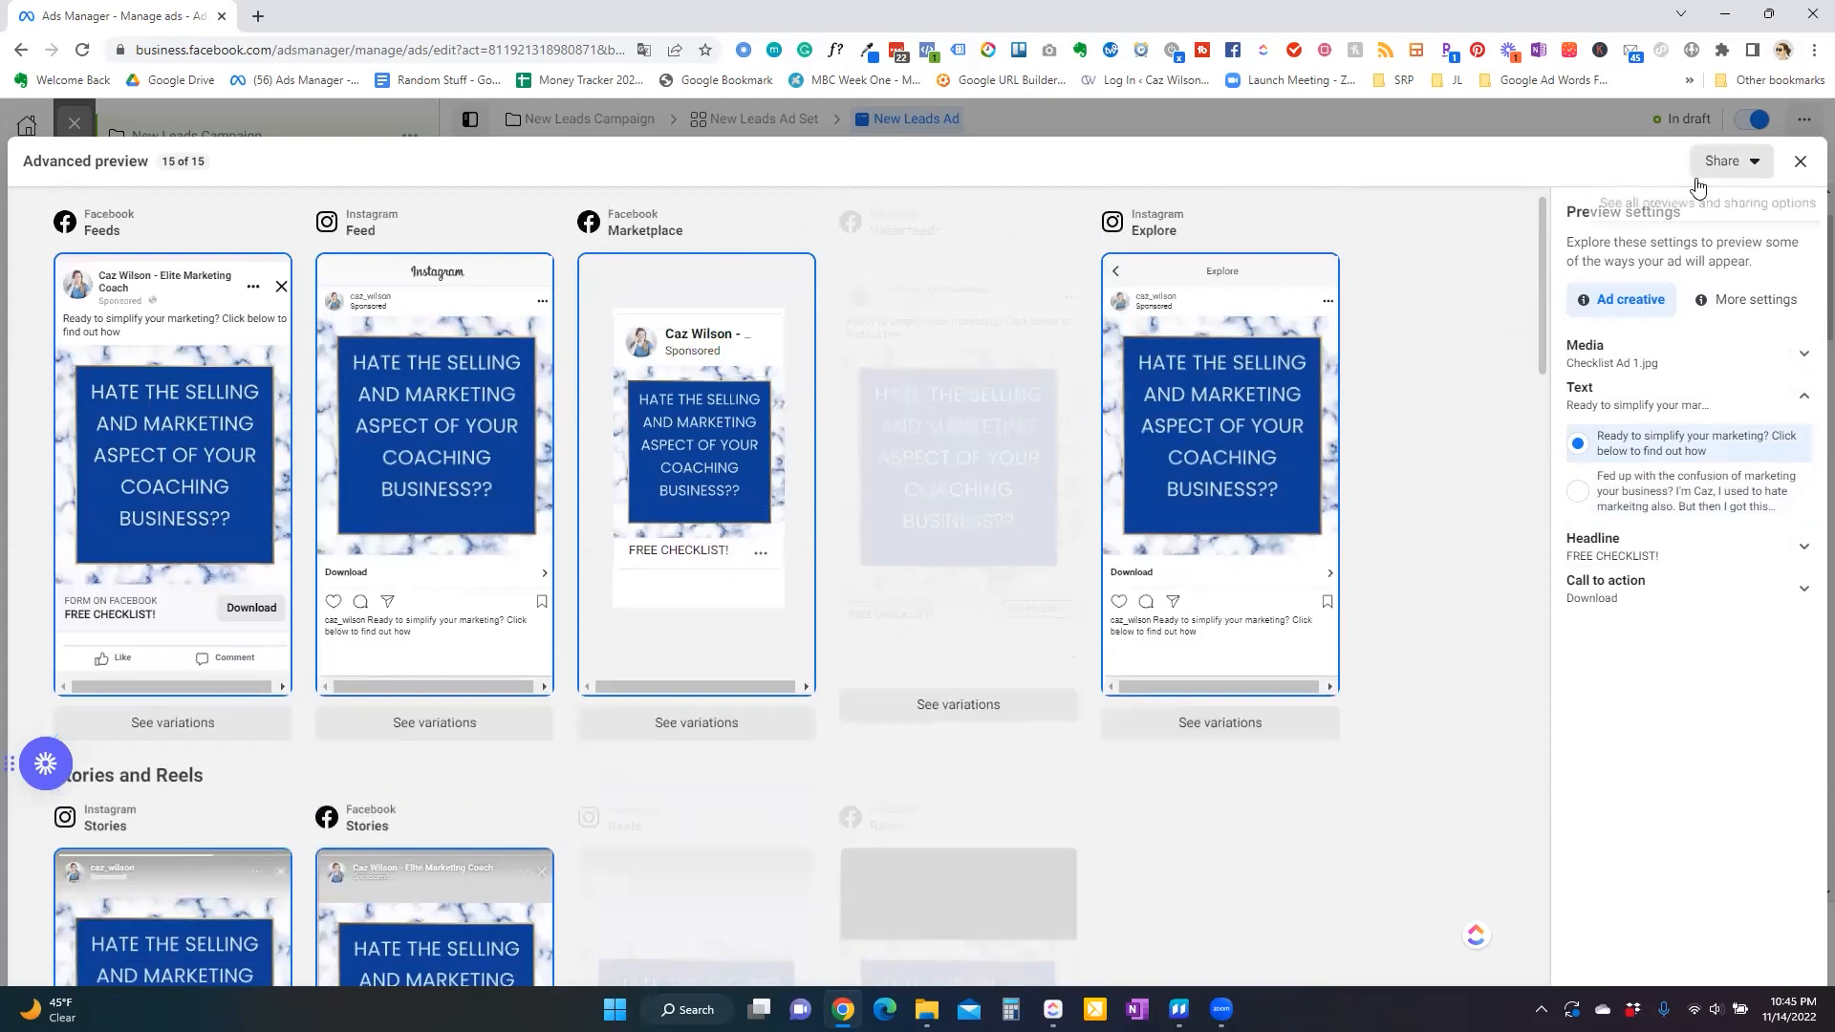